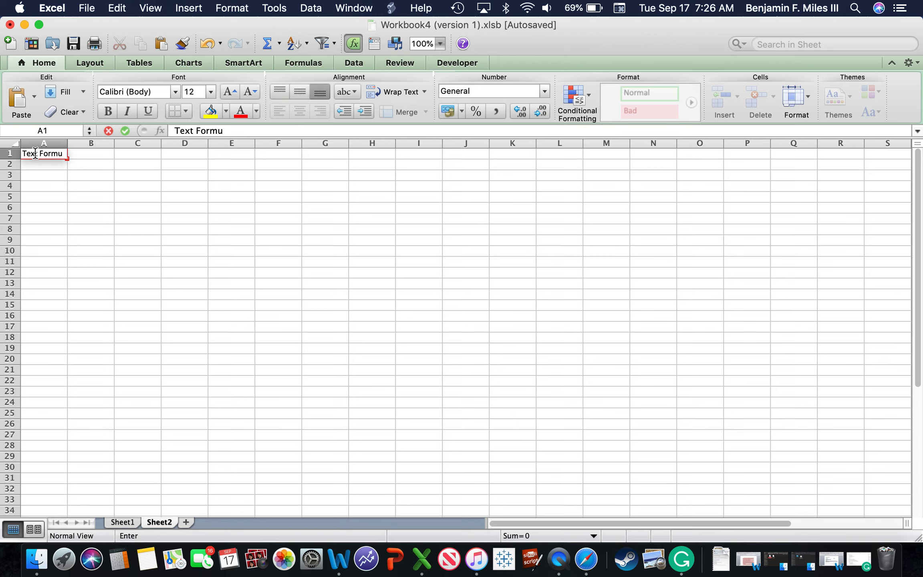
Step: Finish the title "Text Formulas" in cell A1 and enter "Lead Generation" in cell C1
text(las)
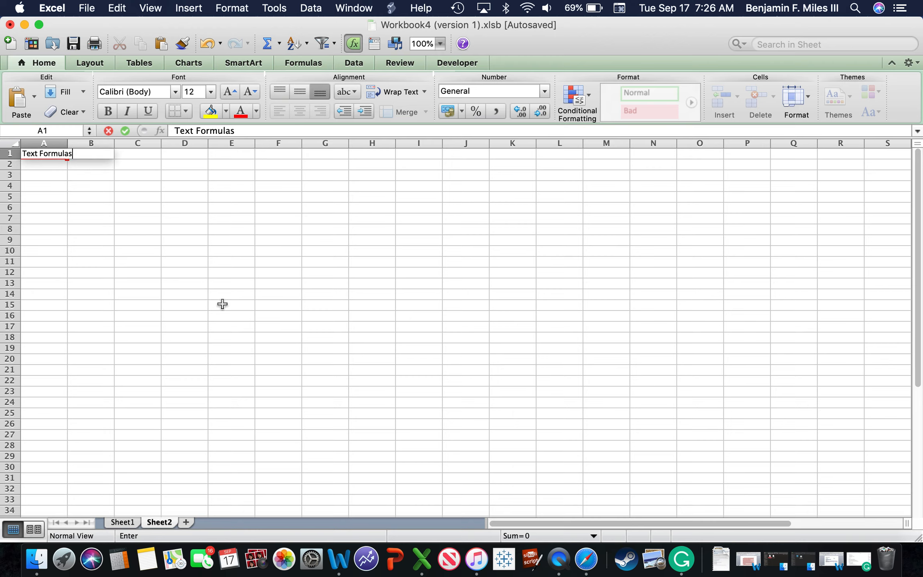
click(223, 305)
double_click(126, 156)
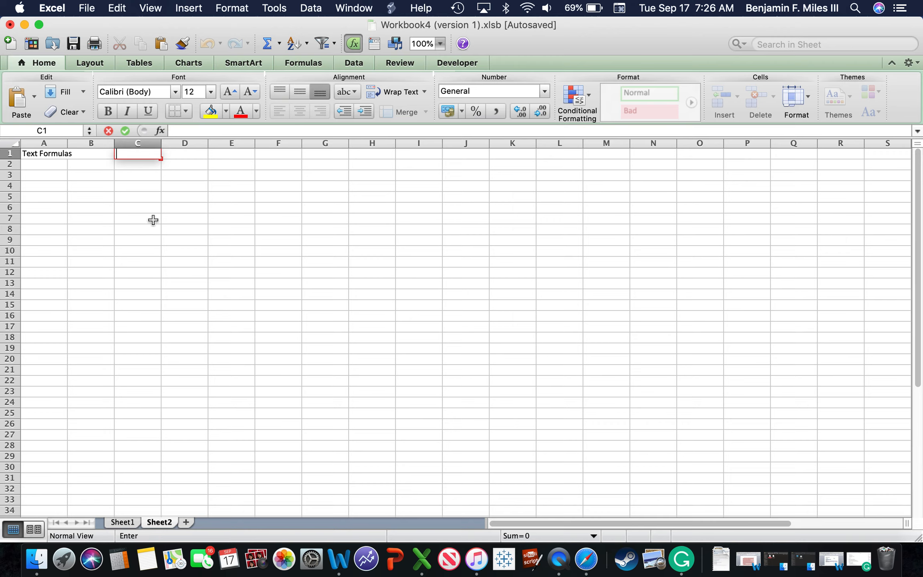
text(Lead Genera)
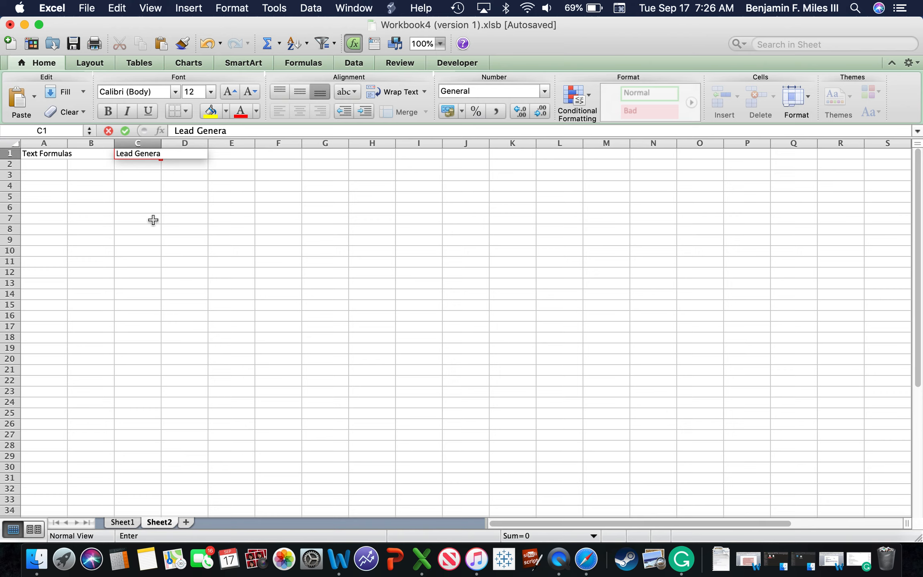
text(tion)
click(204, 251)
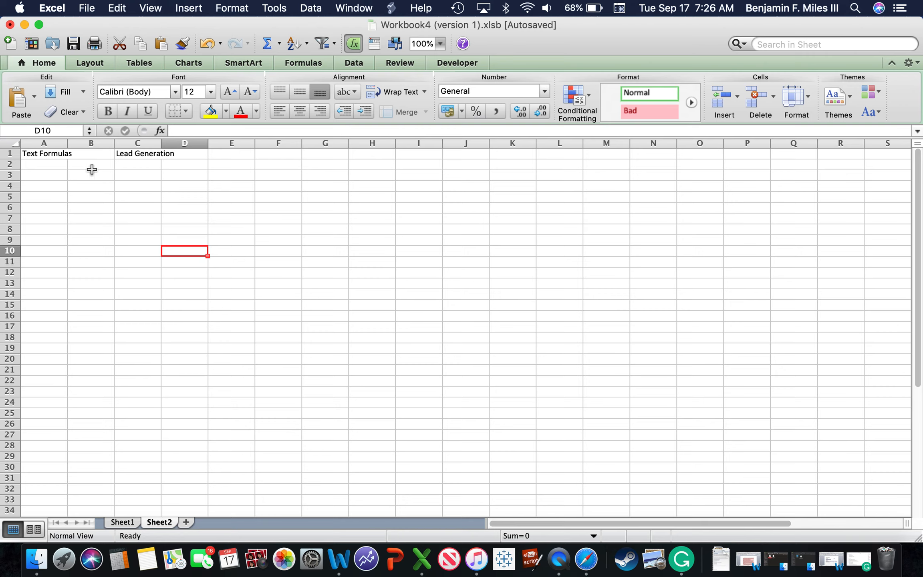
Step: Enter the heading "Keyword List" in cell A9
click(51, 177)
double_click(51, 177)
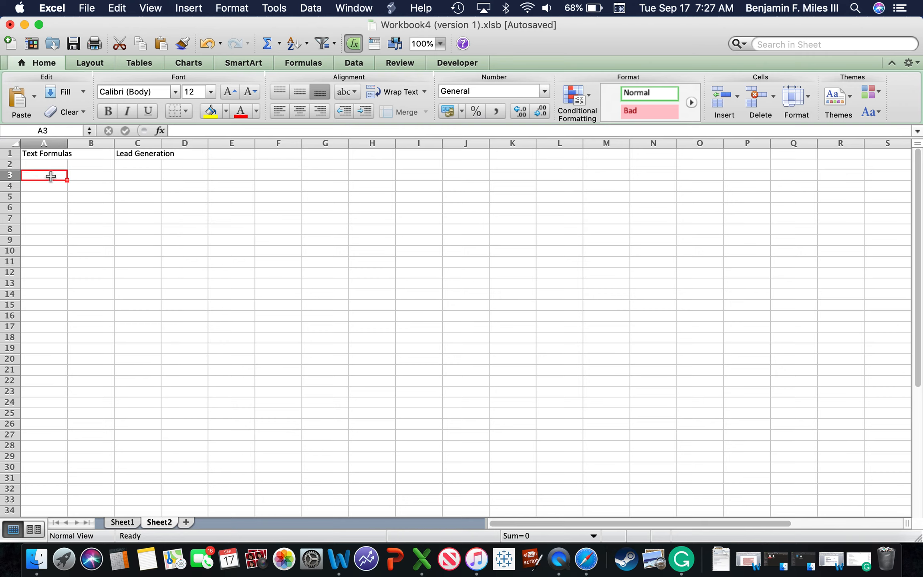
click(38, 227)
double_click(38, 228)
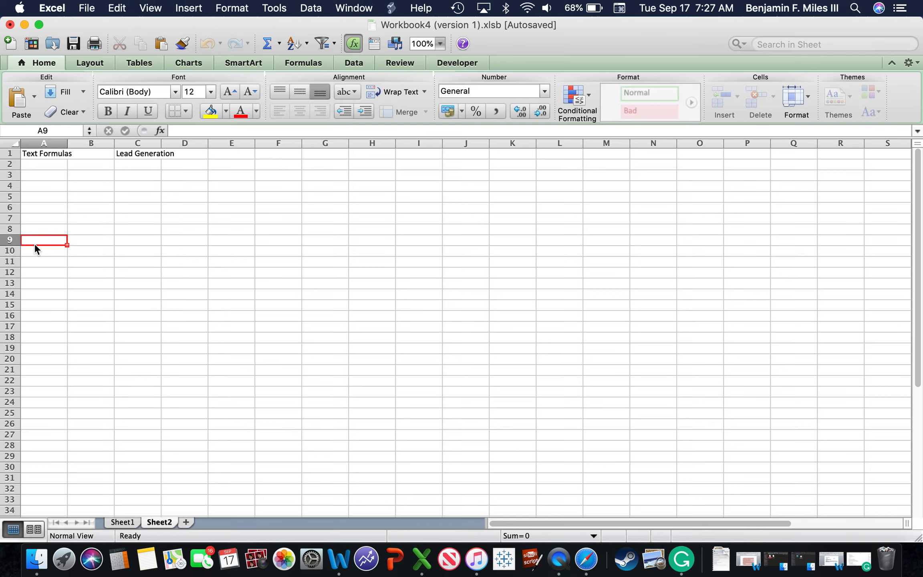
click(34, 242)
double_click(34, 236)
text(K)
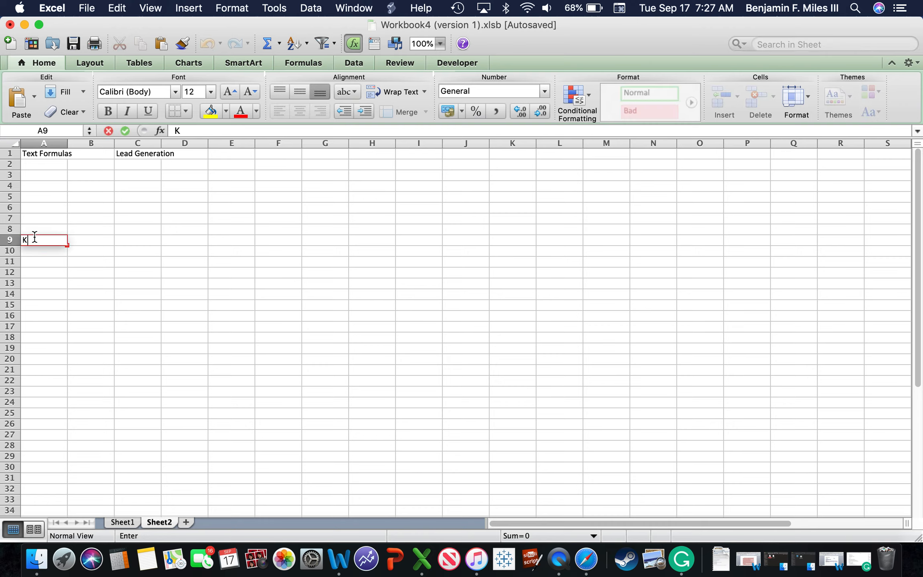
text(eyword List)
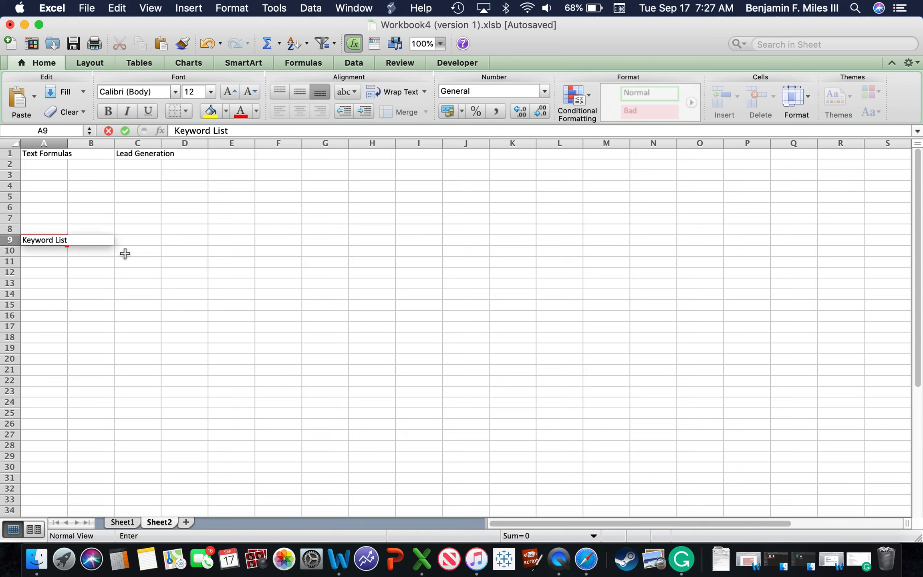
click(145, 283)
Step: Widen column A to about twice its width so the heading in A9 fits comfortably
click(54, 240)
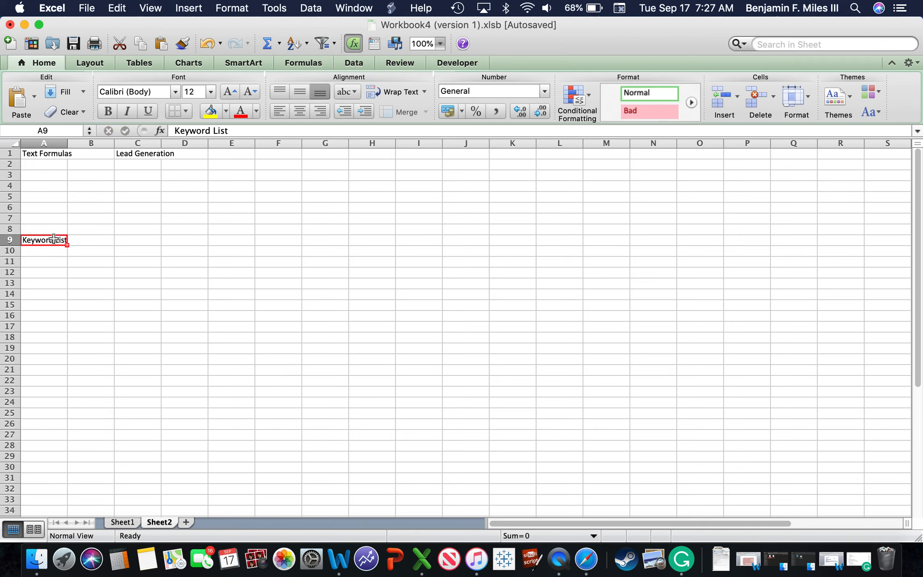
drag(65, 143, 114, 143)
click(144, 347)
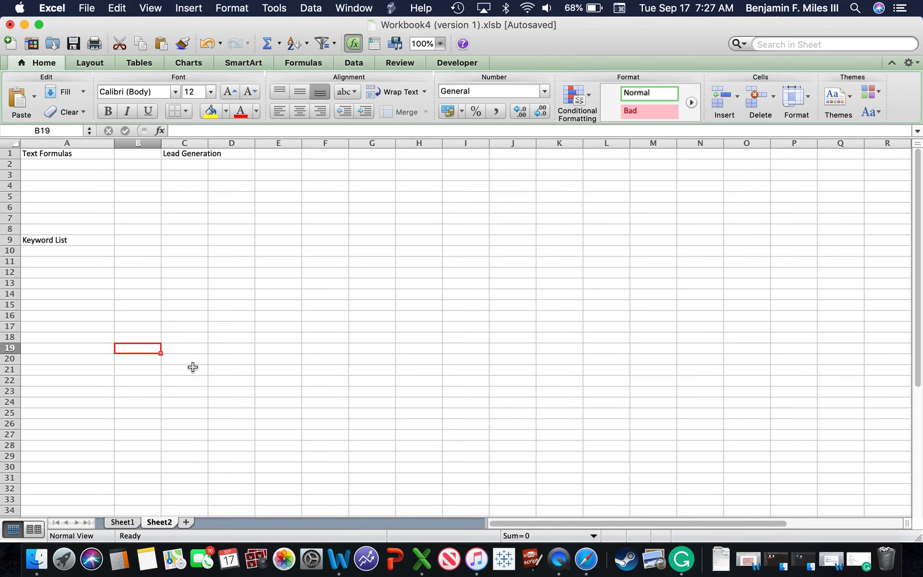
Step: Append a colon to the heading in A9 so it reads "Keyword List:"
click(42, 238)
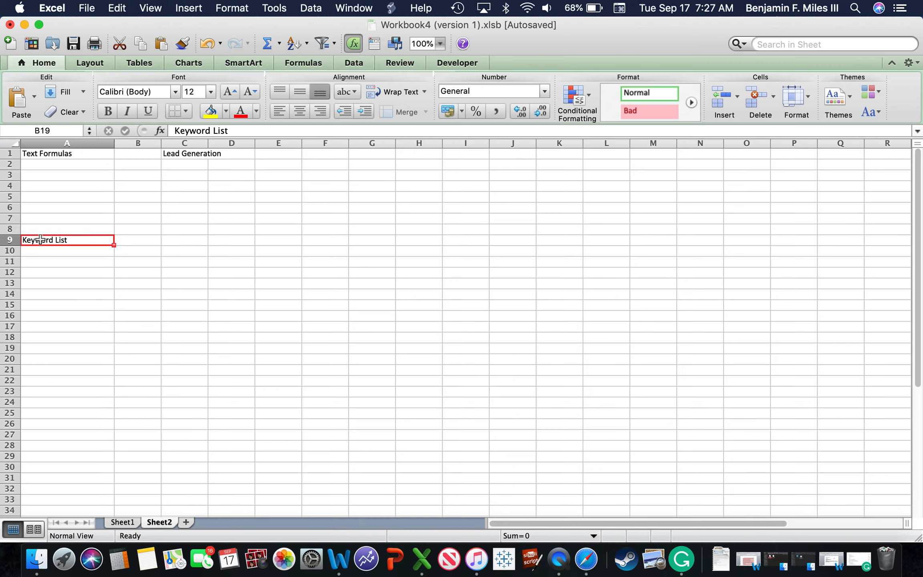
double_click(71, 242)
text(:)
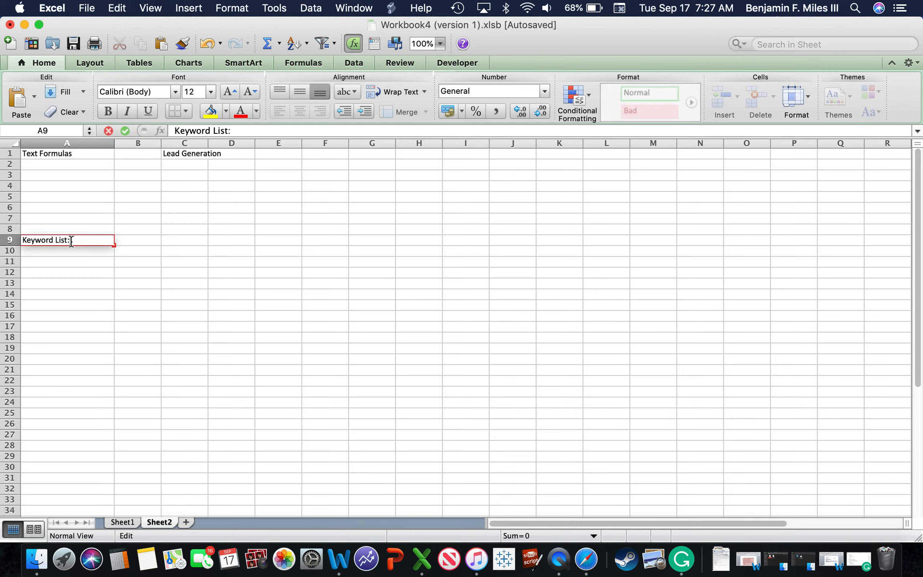
click(100, 336)
Step: List the keywords "Hikers" in A10 and "Camping" in A11 under the Keyword List heading
click(48, 262)
double_click(38, 252)
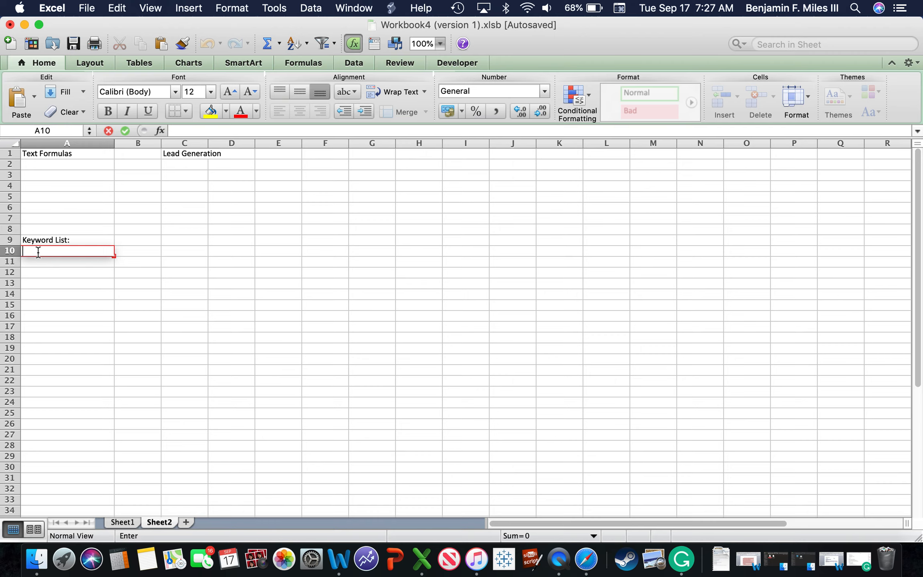
text(Hikers)
double_click(32, 261)
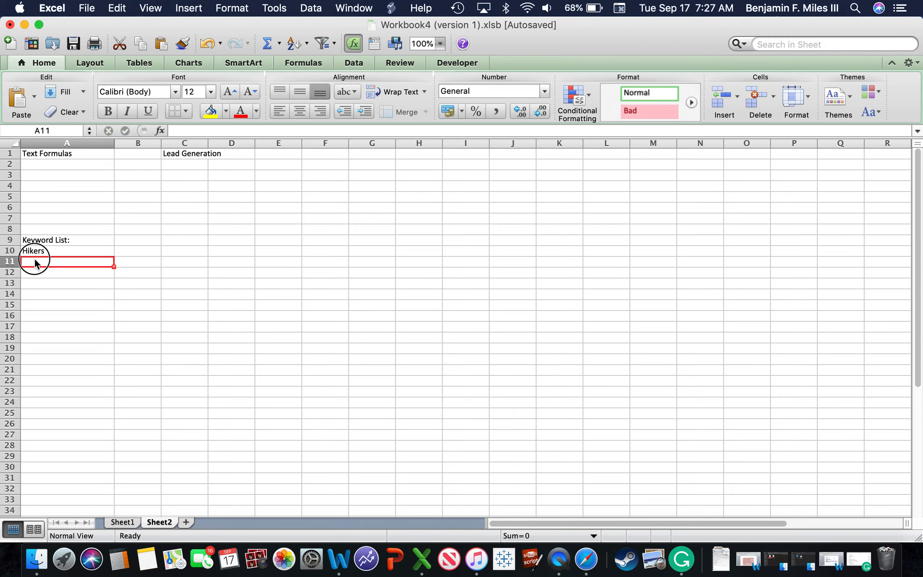
text(Camp)
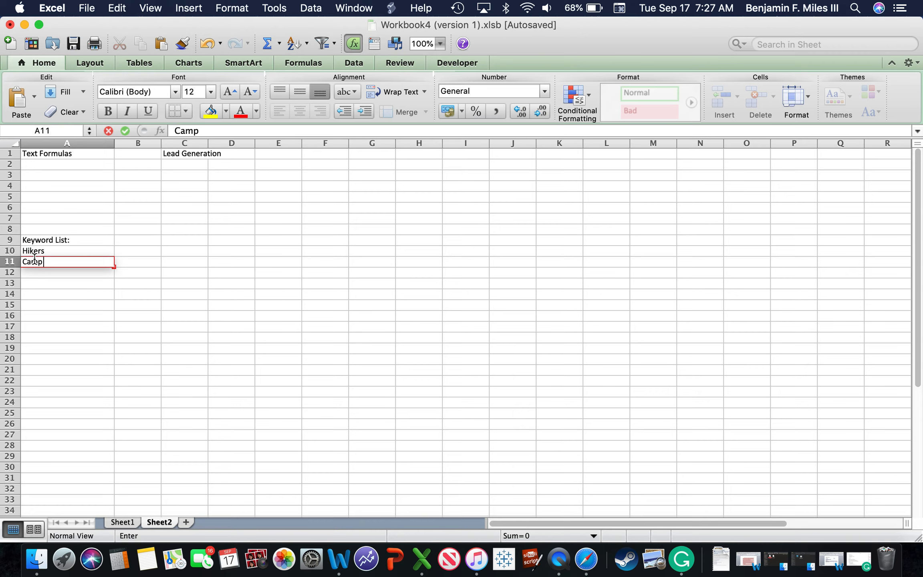
text(ing)
click(62, 276)
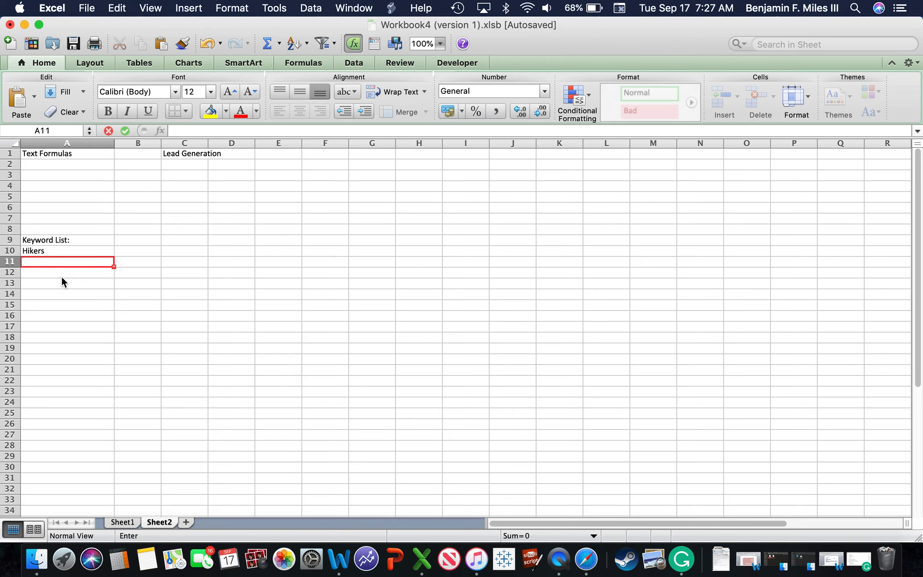
Step: Add the keyword "Outdoors" in cell A12, below Camping
click(39, 273)
double_click(39, 273)
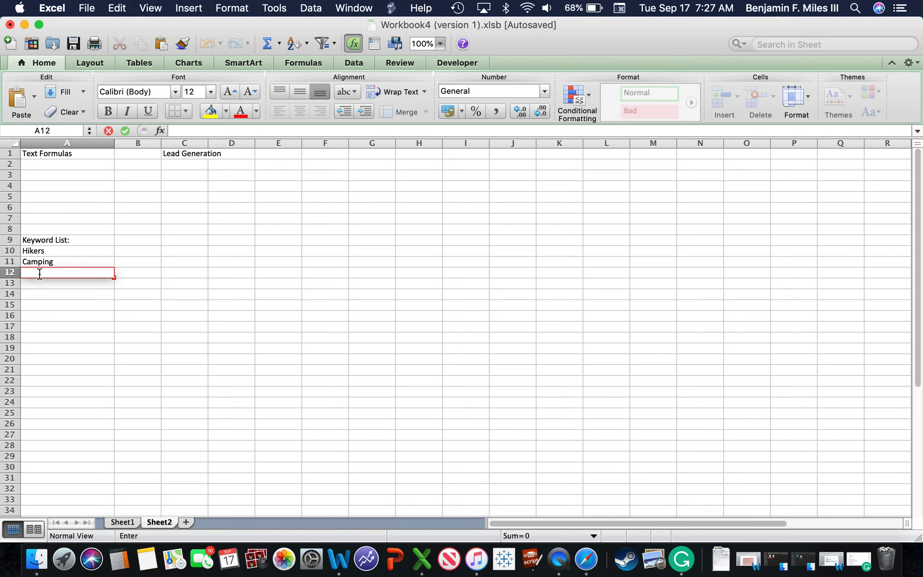
text(M)
key(BackSpace)
text(Outdoors)
click(175, 299)
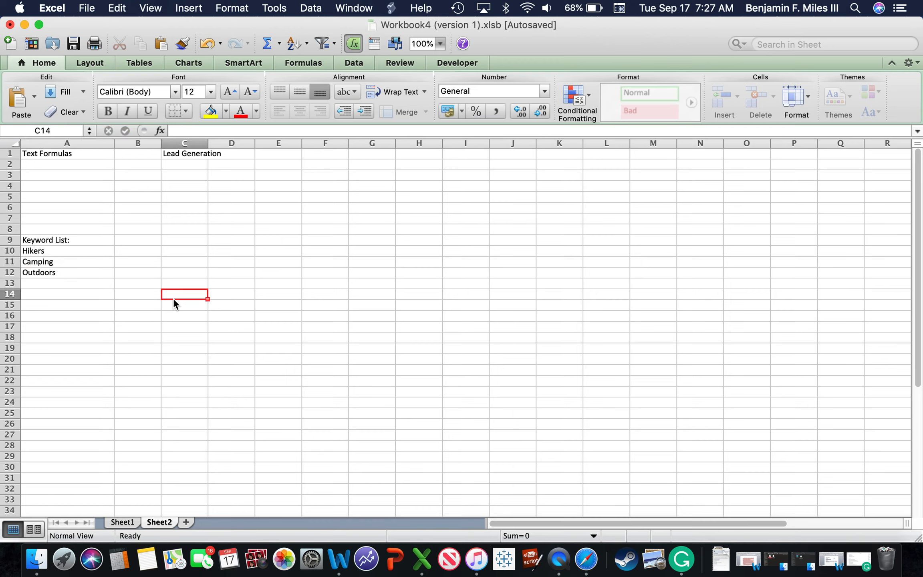
Step: Enter the location labels "City", "State" and "Country" in cells A3, A4 and A5
double_click(35, 163)
click(73, 197)
double_click(64, 182)
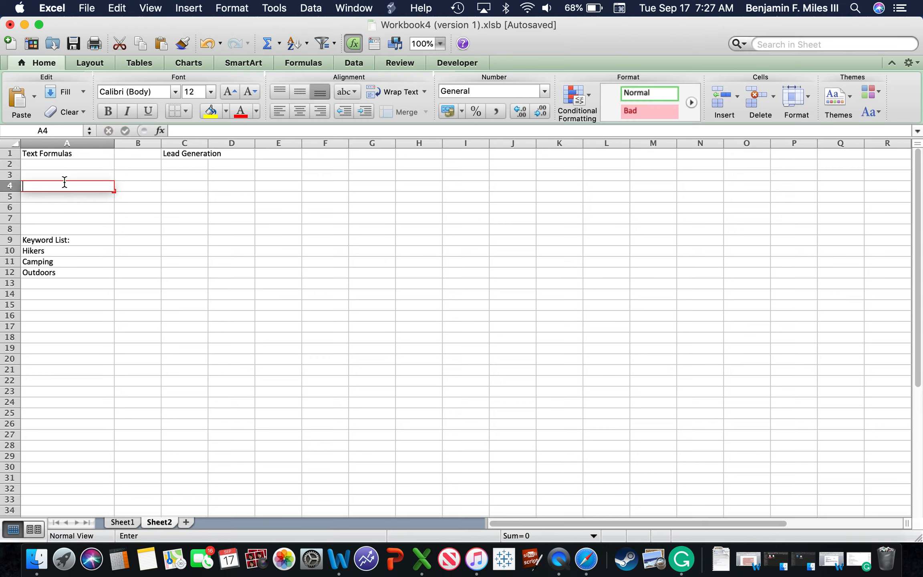
double_click(51, 177)
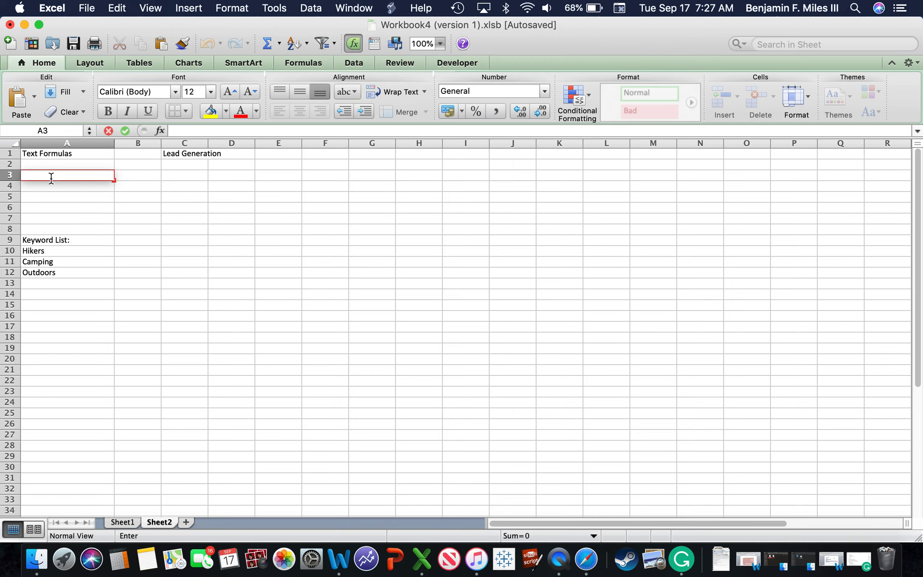
text(City)
click(40, 187)
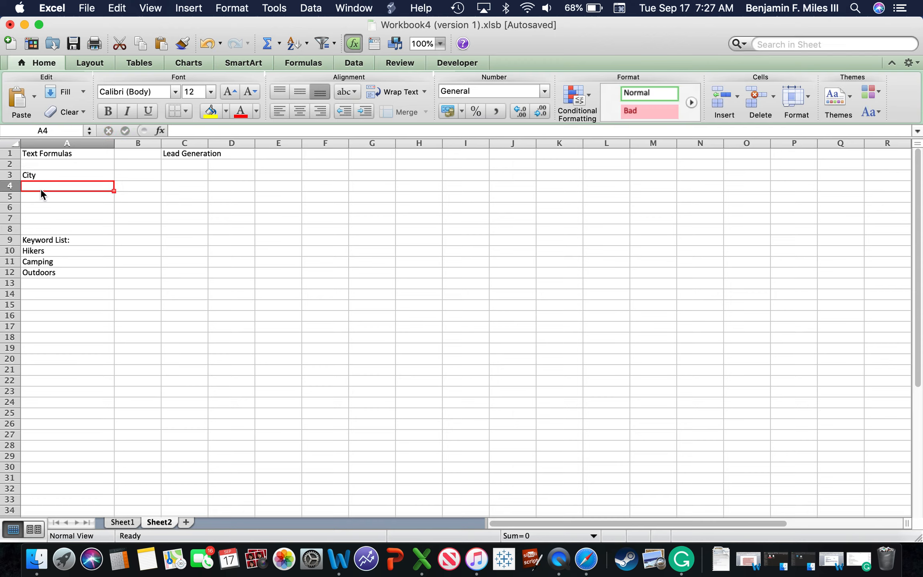
text(State)
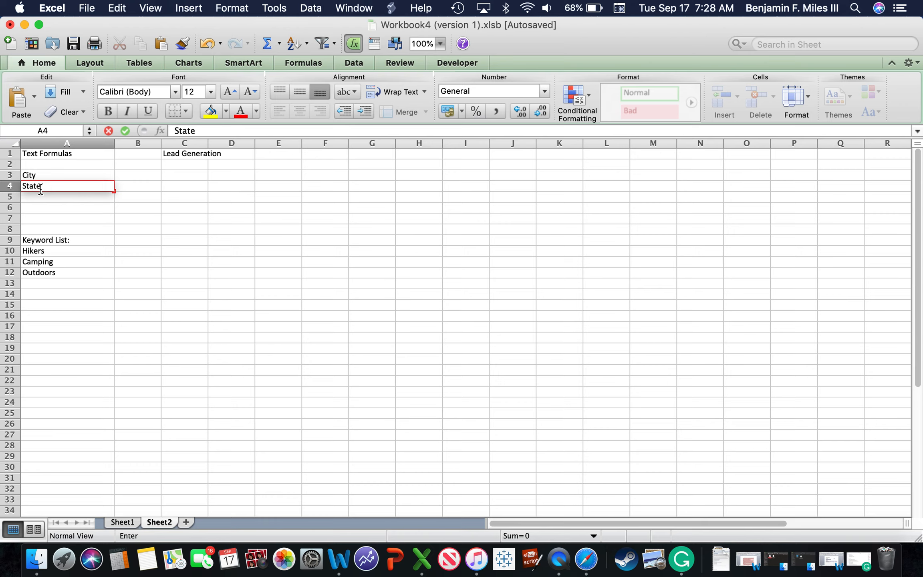
click(24, 196)
text(Country)
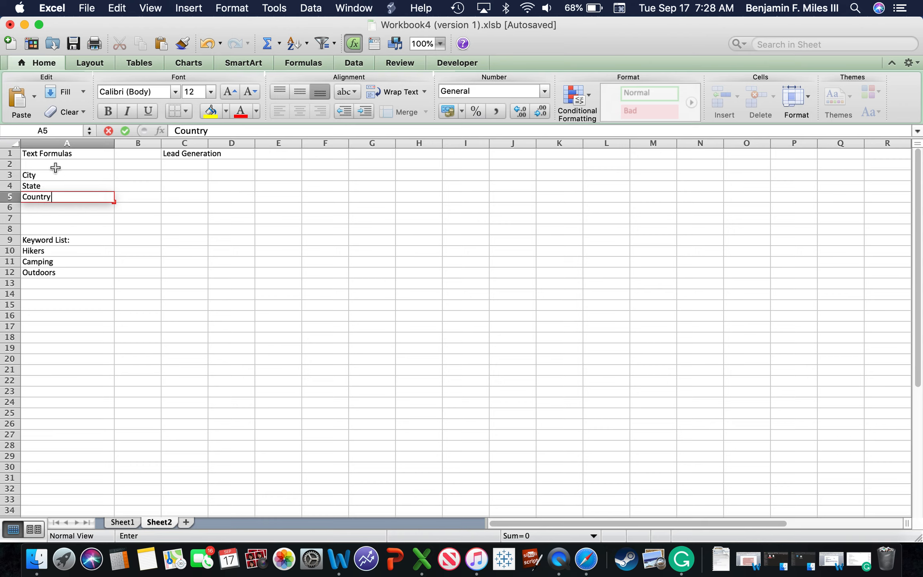
click(148, 217)
click(148, 175)
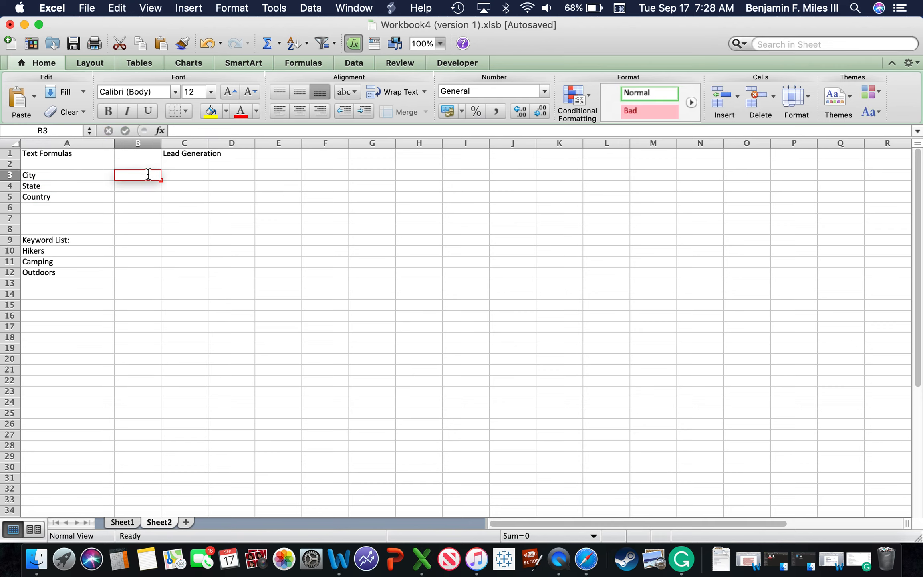
click(297, 209)
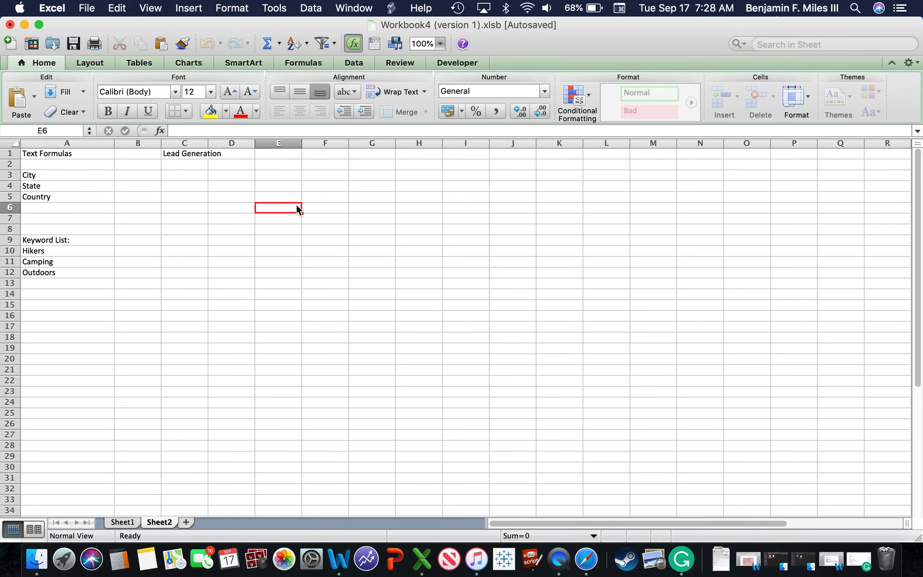
click(129, 176)
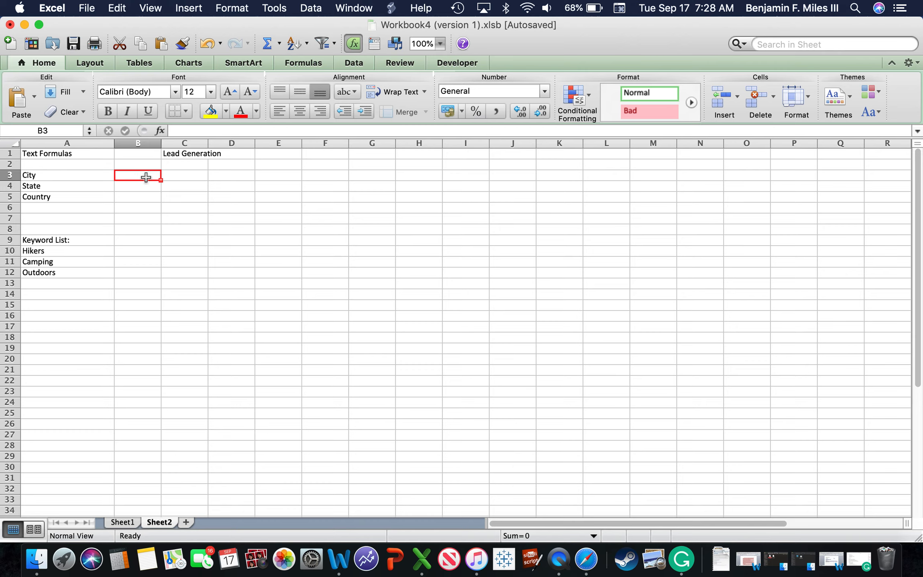
drag(137, 175, 137, 197)
mouse_move(64, 179)
mouse_down()
mouse_move(63, 225)
mouse_move(62, 193)
mouse_up()
click(62, 194)
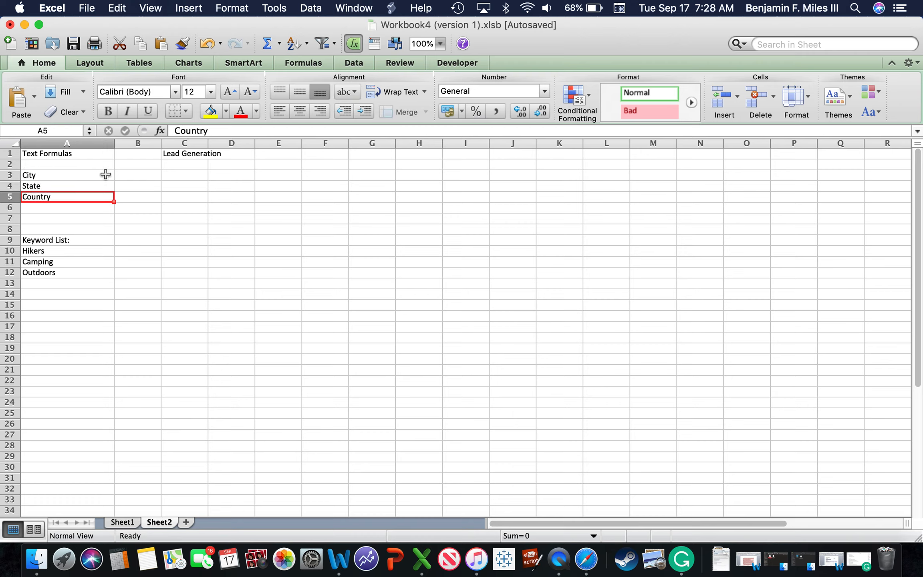
Step: Fill cell B3 beside City with light aqua blue and cell B4 beside State with light orange
click(128, 179)
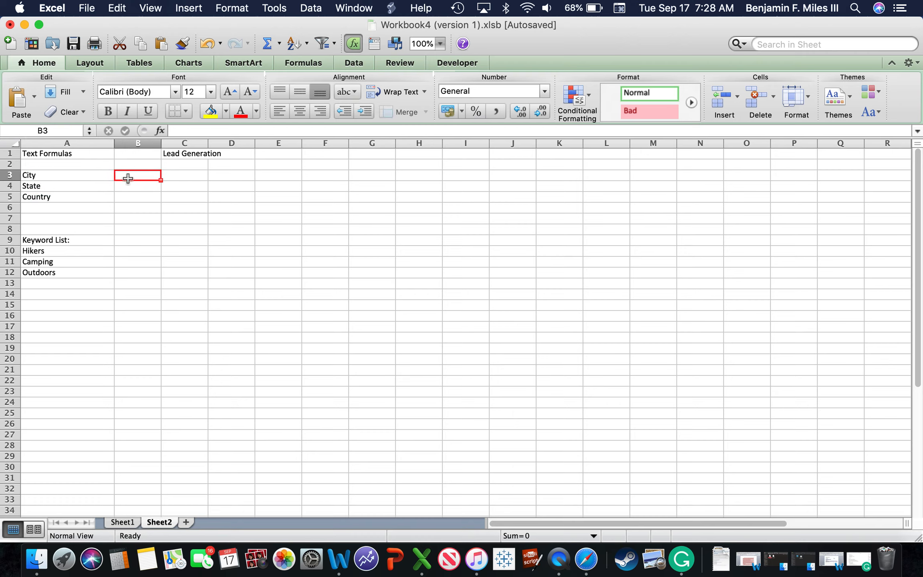
click(226, 111)
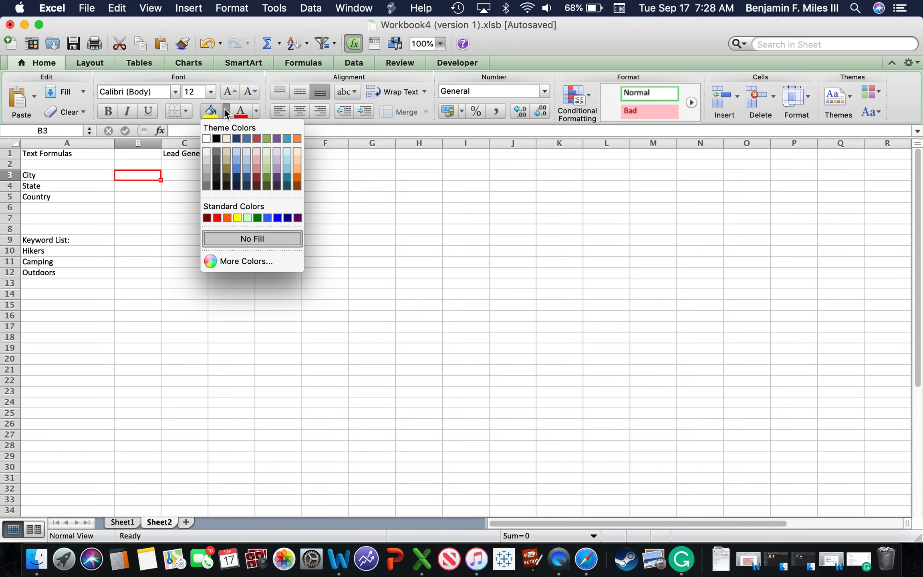
click(289, 153)
click(128, 186)
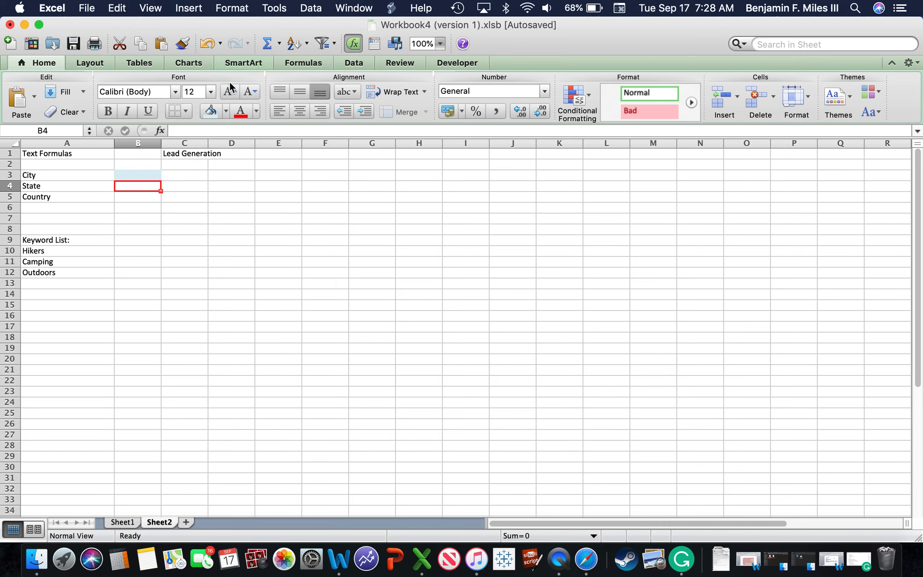
click(225, 111)
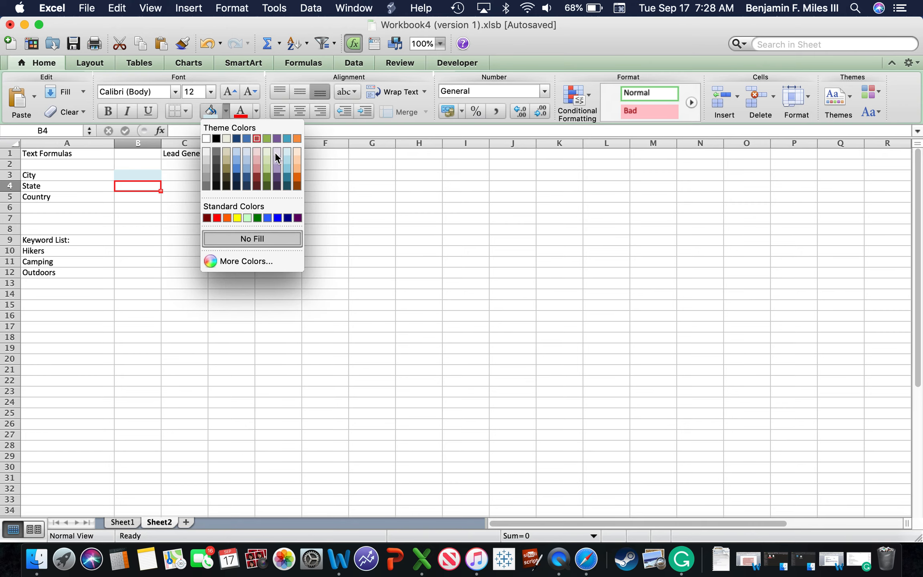
click(298, 159)
Step: Fill cell B5 beside Country with a light red shade
click(130, 196)
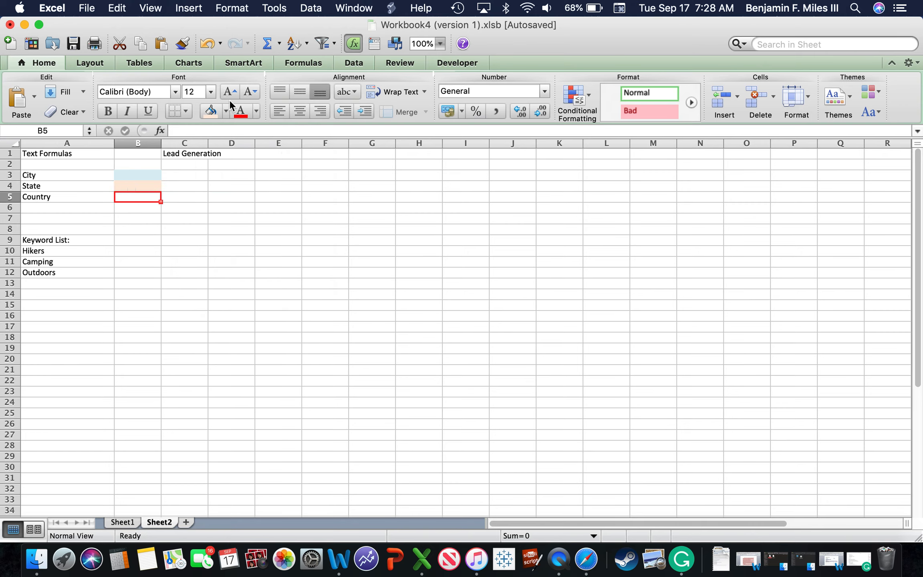
click(226, 110)
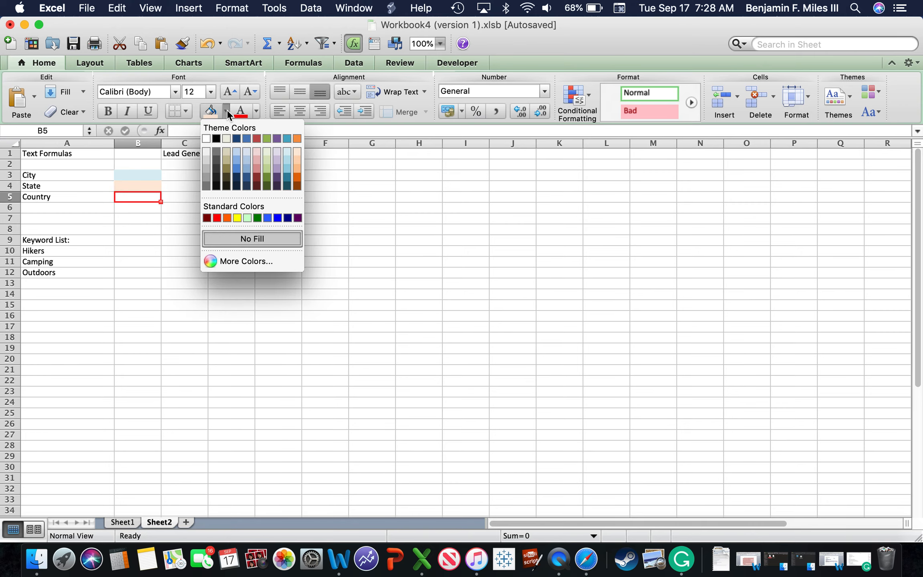
click(258, 153)
click(241, 249)
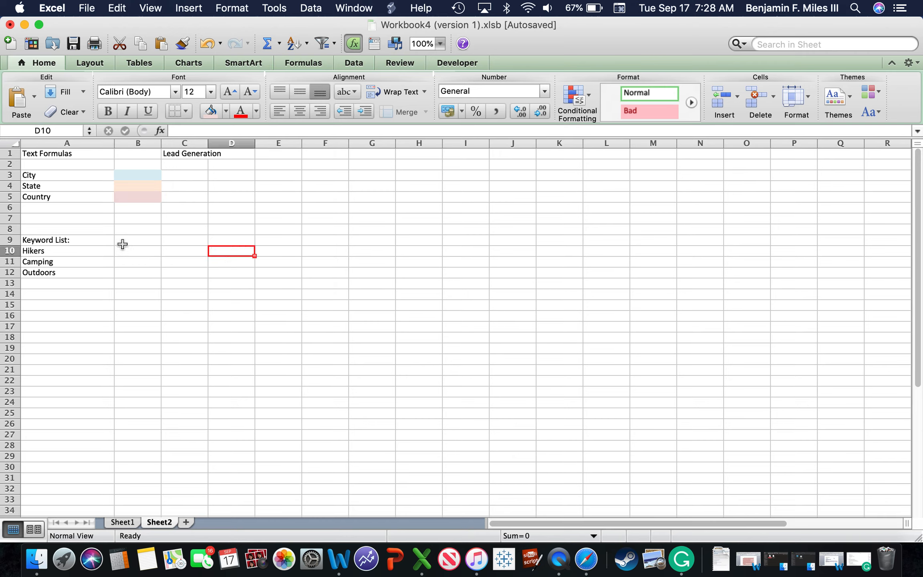
Step: Enter the heading "Search Criteria" in cell D9, in the same row as the Keyword List heading
drag(75, 239, 69, 276)
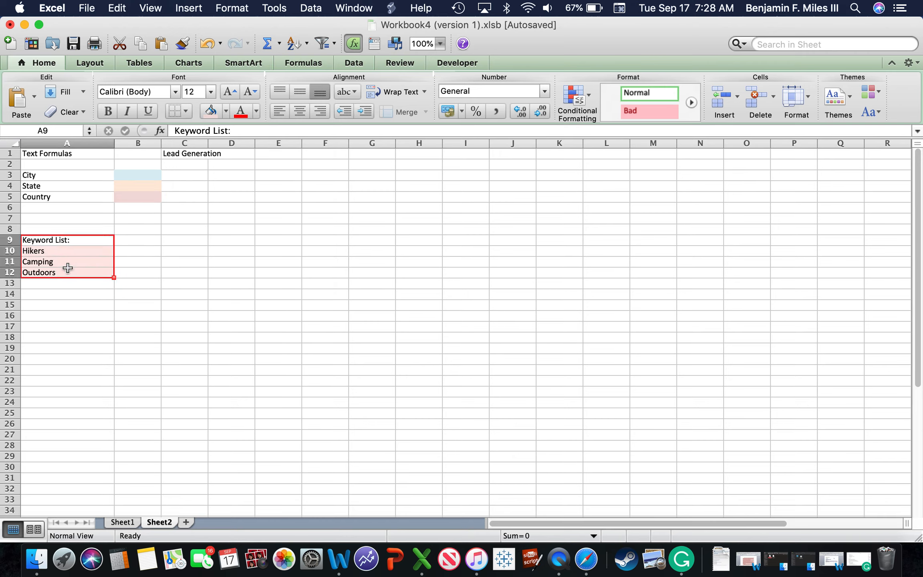
click(150, 242)
click(246, 242)
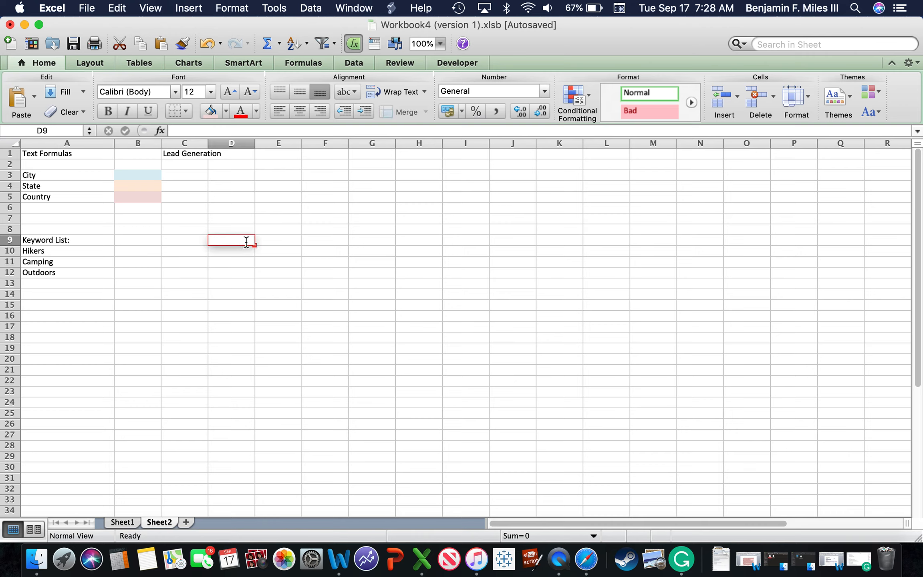
text(Sear)
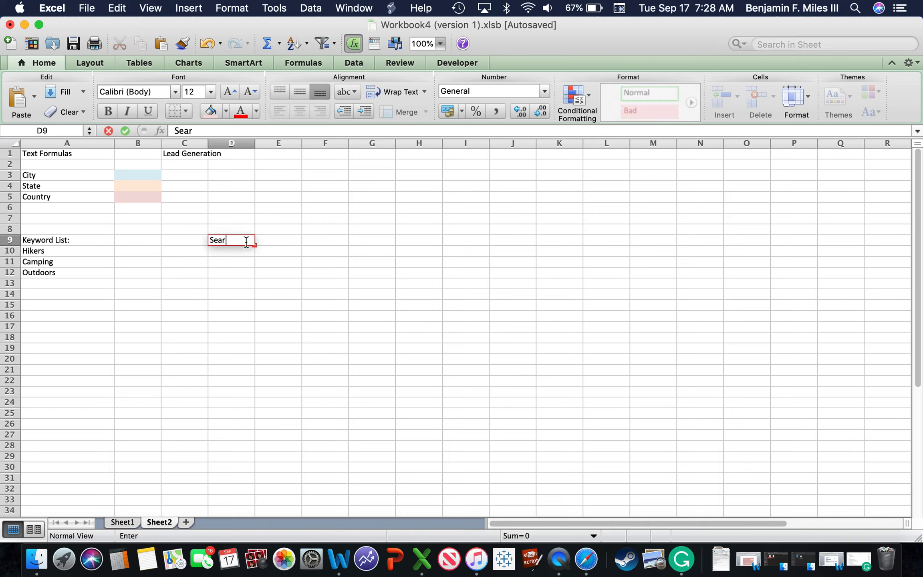
text(ch Criteria)
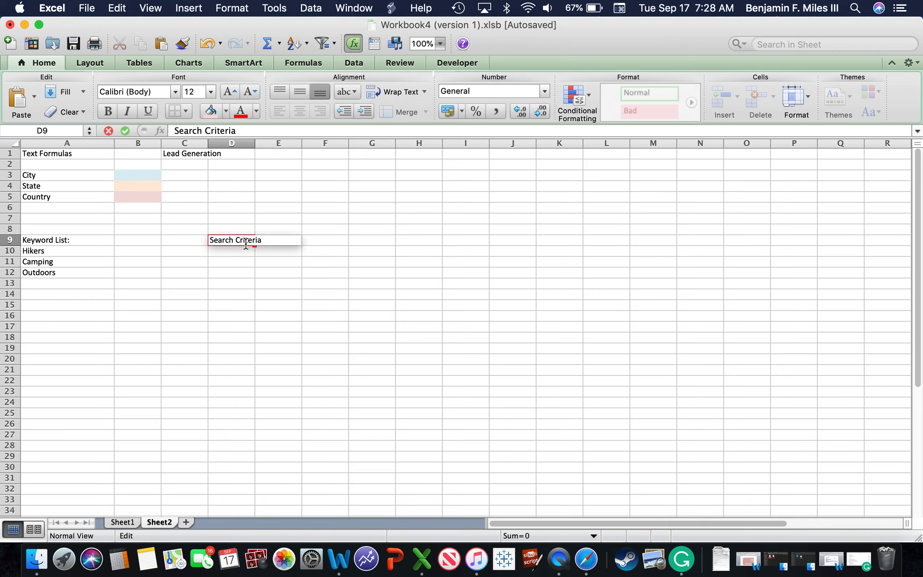
click(235, 264)
double_click(222, 252)
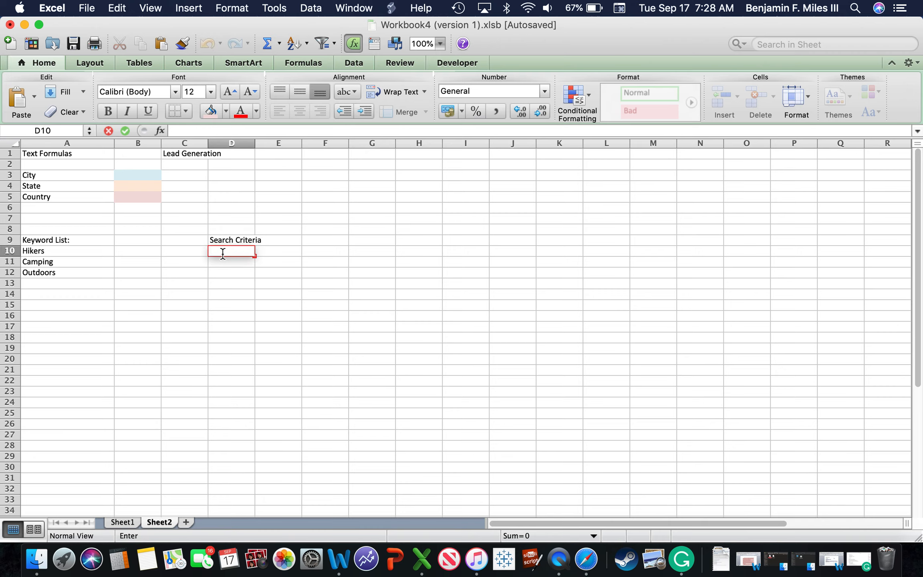
text(=)
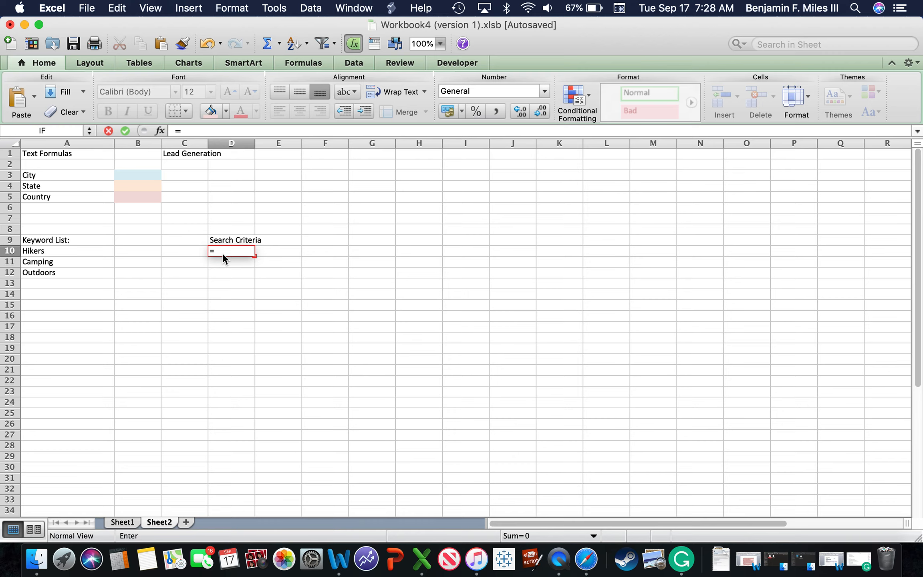
click(224, 250)
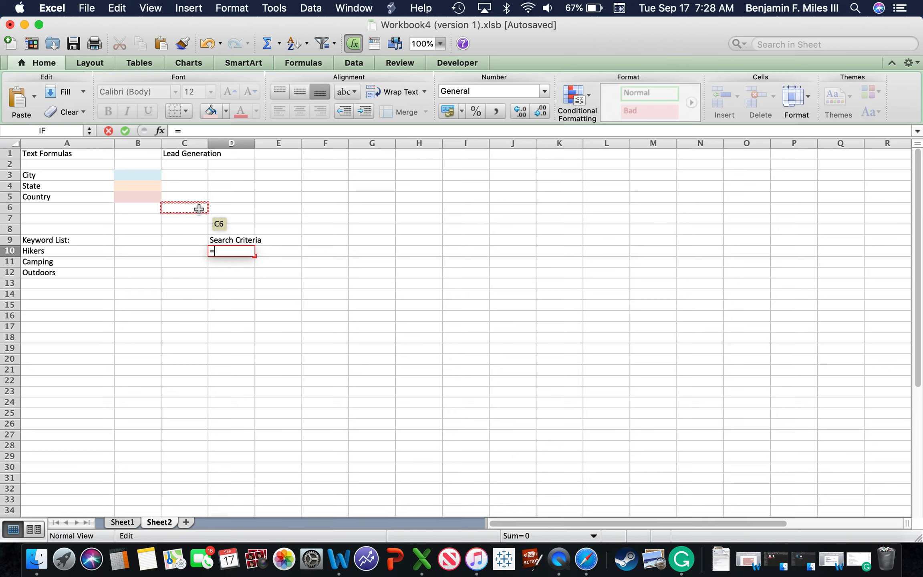
click(149, 179)
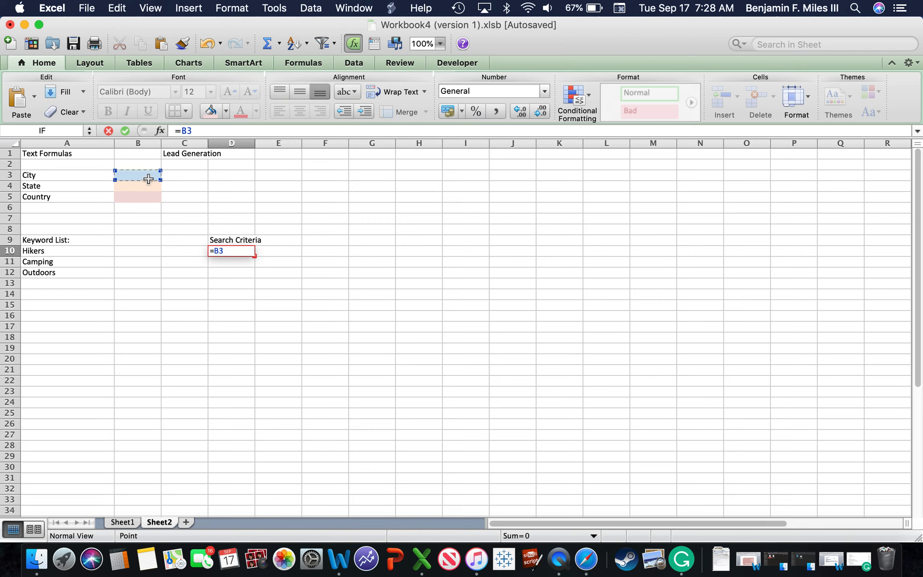
text(&)
text(")
text("&)
click(40, 251)
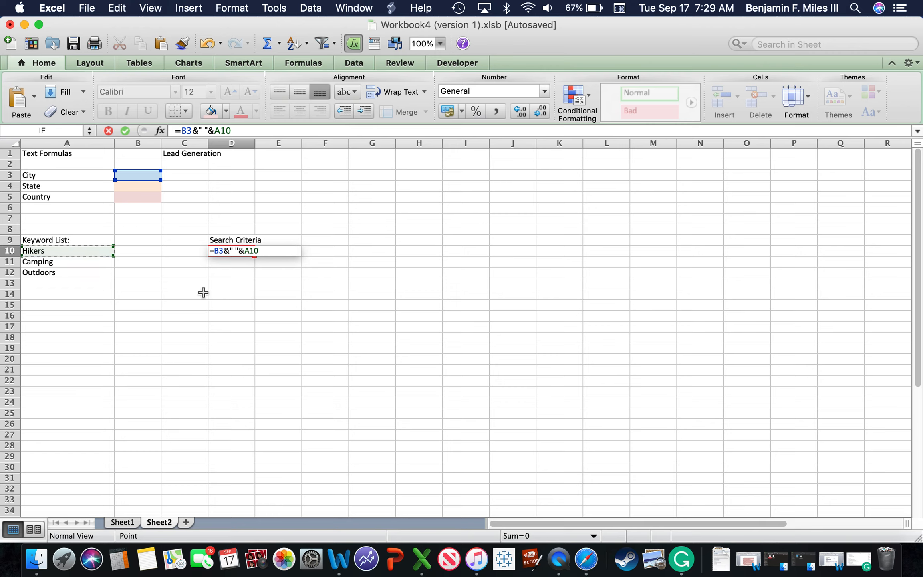
click(232, 252)
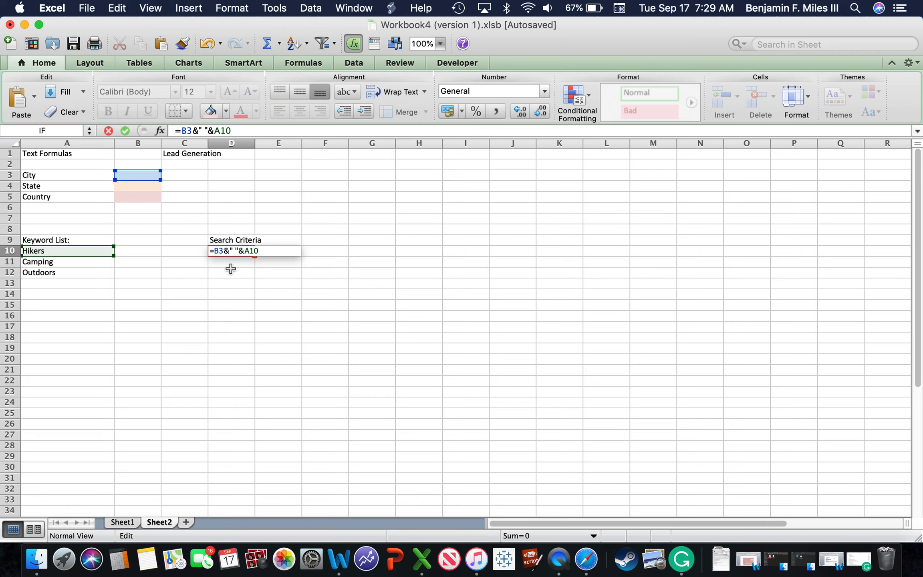
key(Escape)
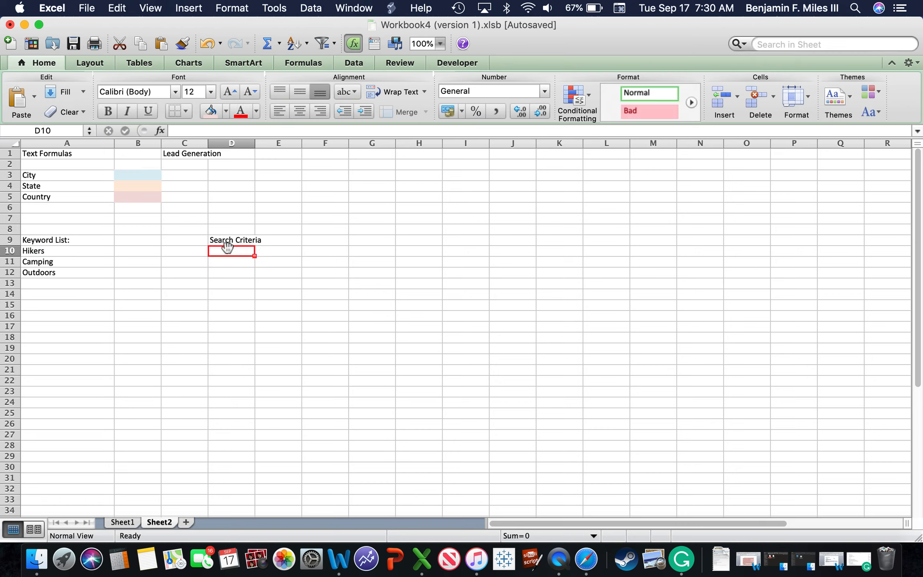
Step: Enter the heading "Boolian Operators" in cell E2
click(309, 174)
click(300, 173)
double_click(298, 173)
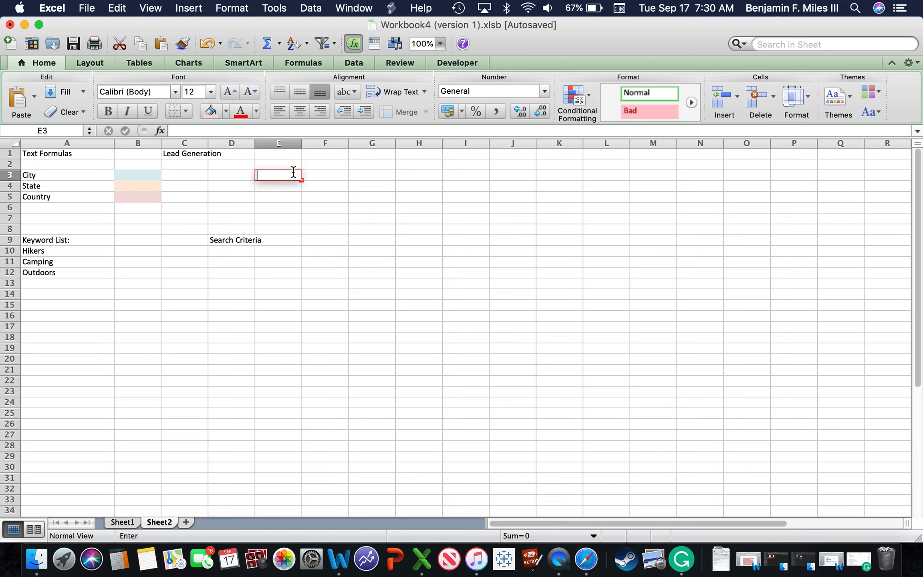
double_click(271, 163)
text(Boolian O)
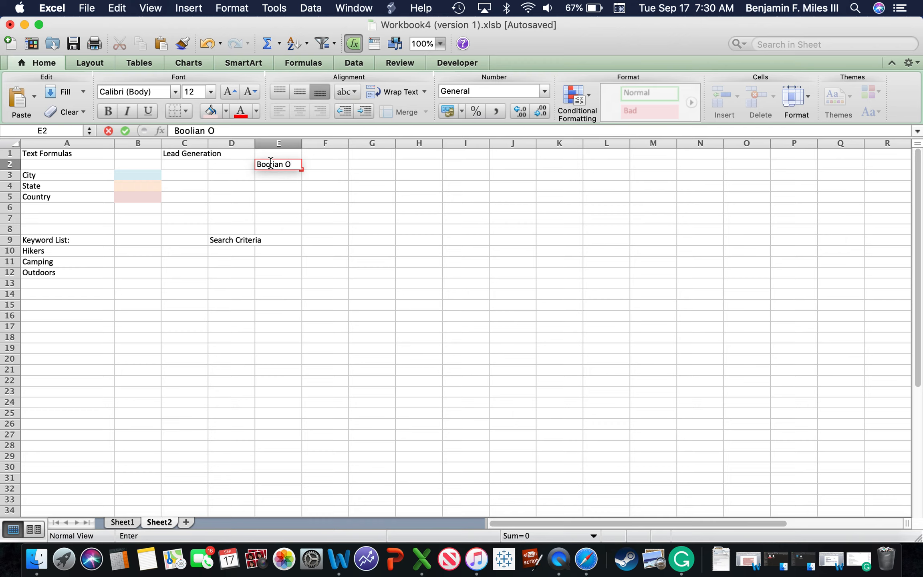
text(perator)
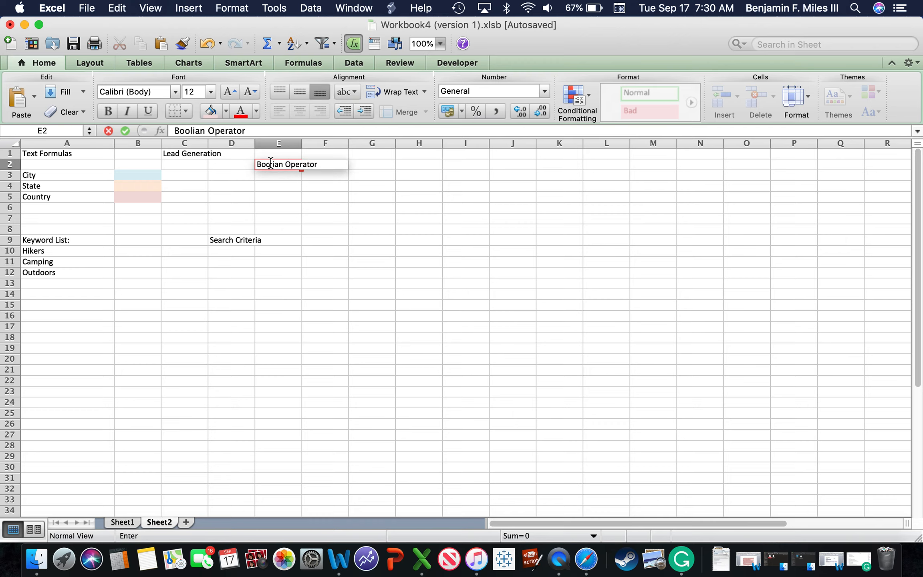
text(s)
key(Return)
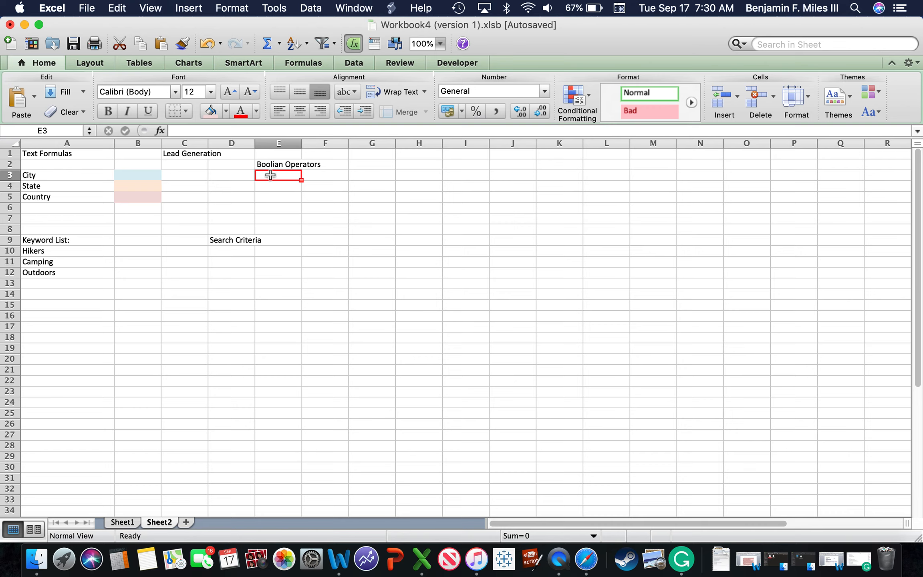
Step: List the operators "AND", "OR" and "NOT" in cells E3, E4 and E5 under the Boolian Operators heading
text(AN)
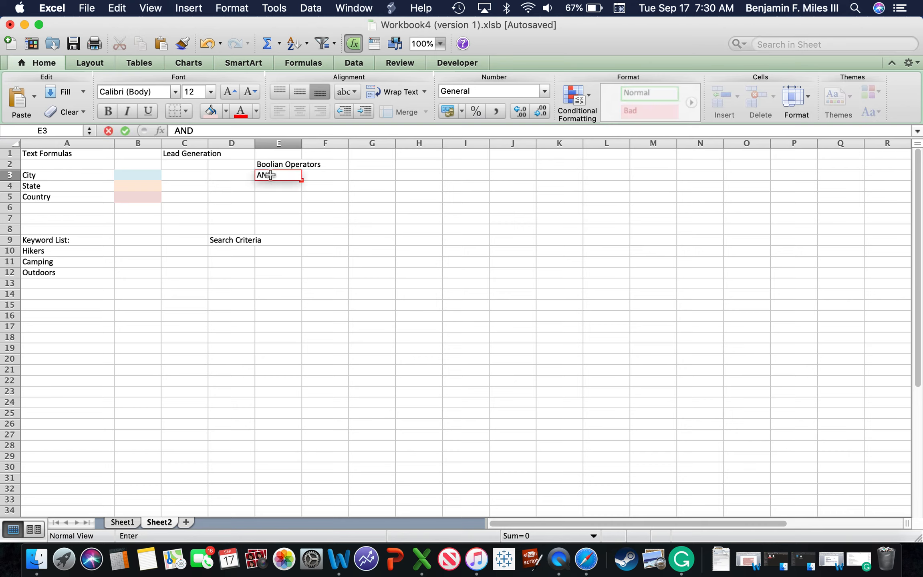
text(D)
key(Return)
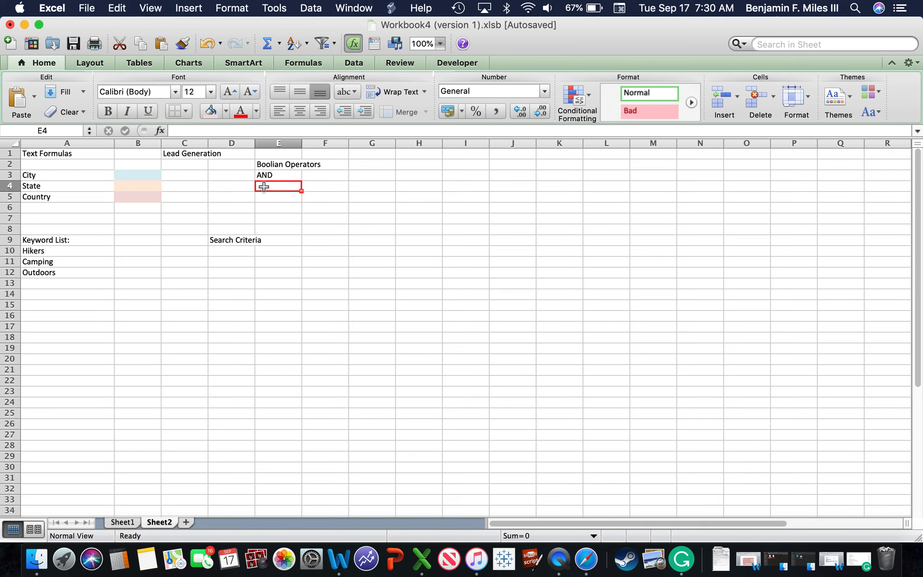
text(OR)
key(Return)
double_click(265, 198)
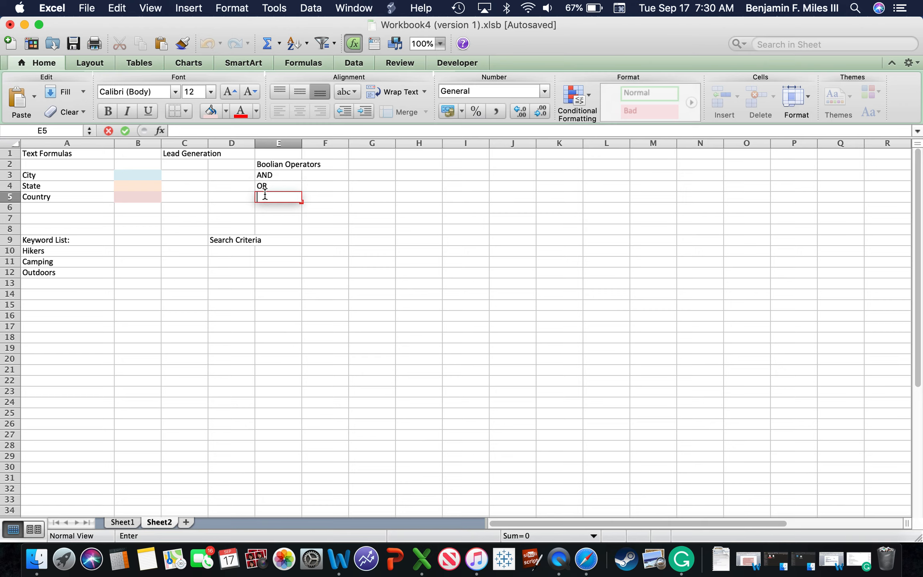
text(NOT)
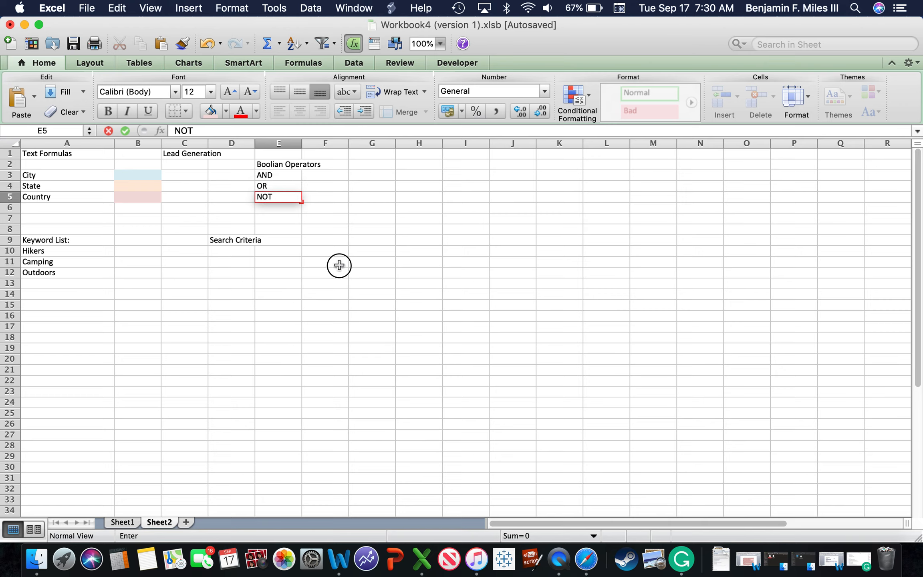
click(340, 264)
Step: Add the keyword "Baking" in cell A13, below Outdoors
double_click(69, 284)
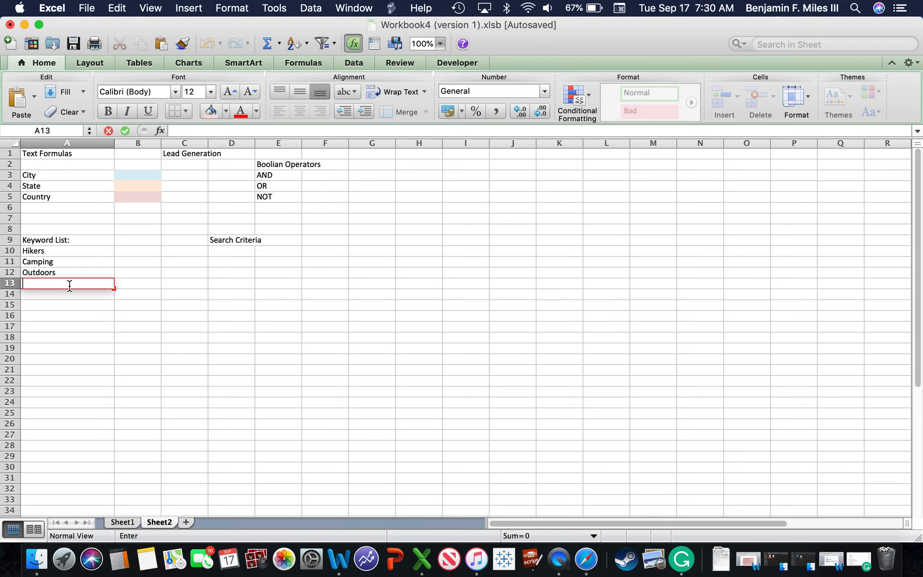
text(Baking)
click(71, 347)
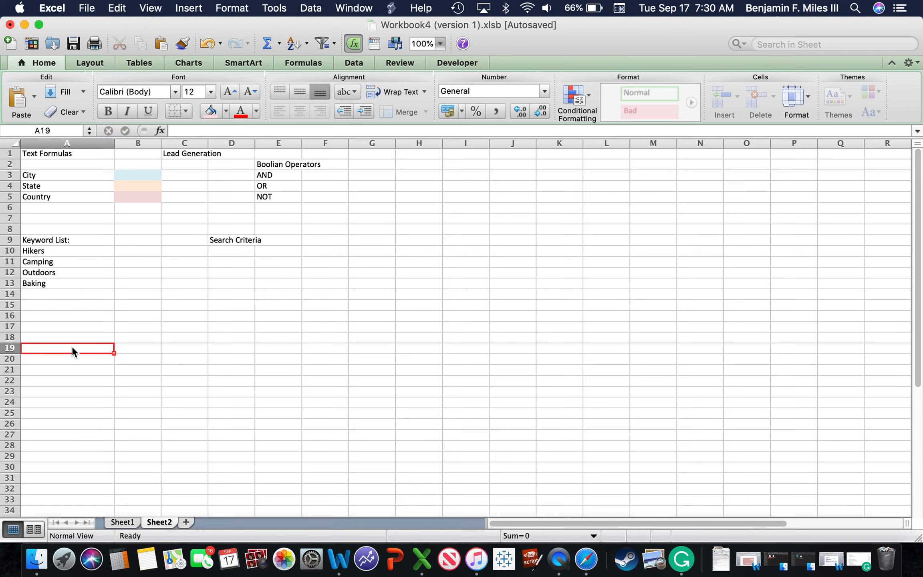
click(56, 286)
click(218, 277)
click(99, 291)
click(96, 283)
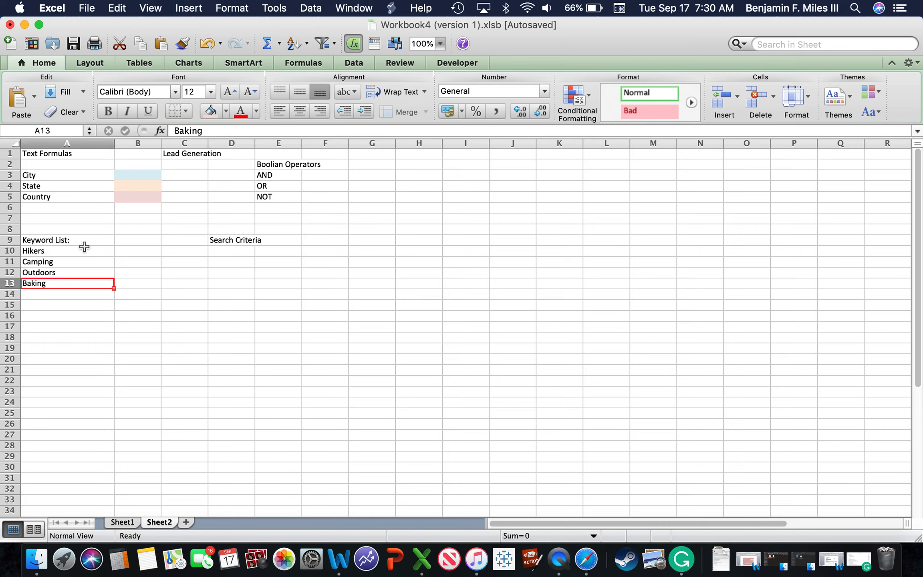
click(182, 316)
double_click(240, 251)
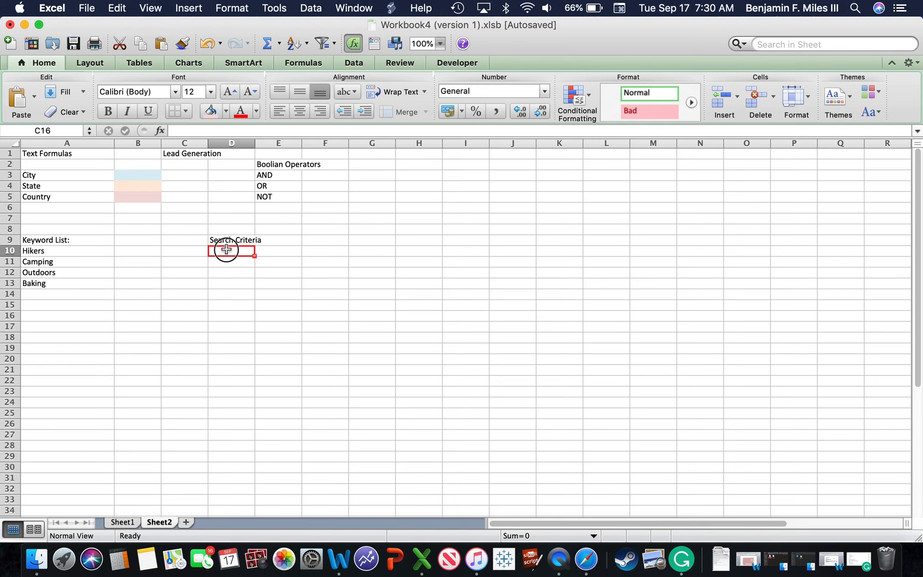
Step: Enter "Boston" as the city in cell B3
double_click(142, 175)
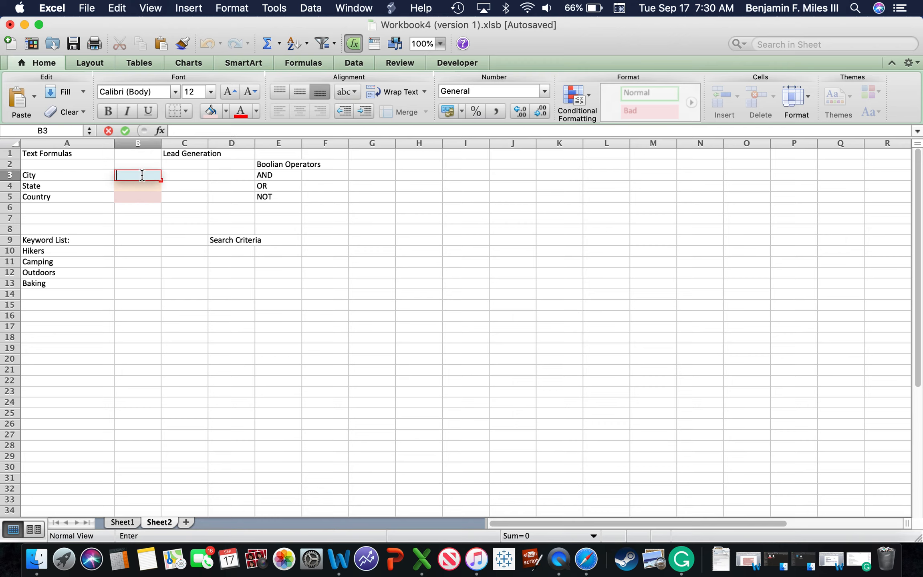
text(Boston)
click(132, 186)
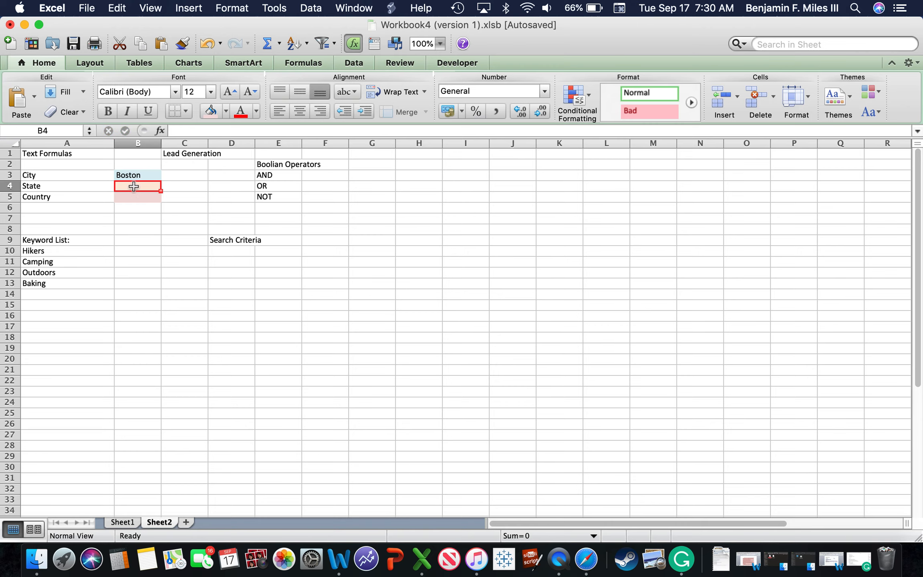
key(ctrl+Up)
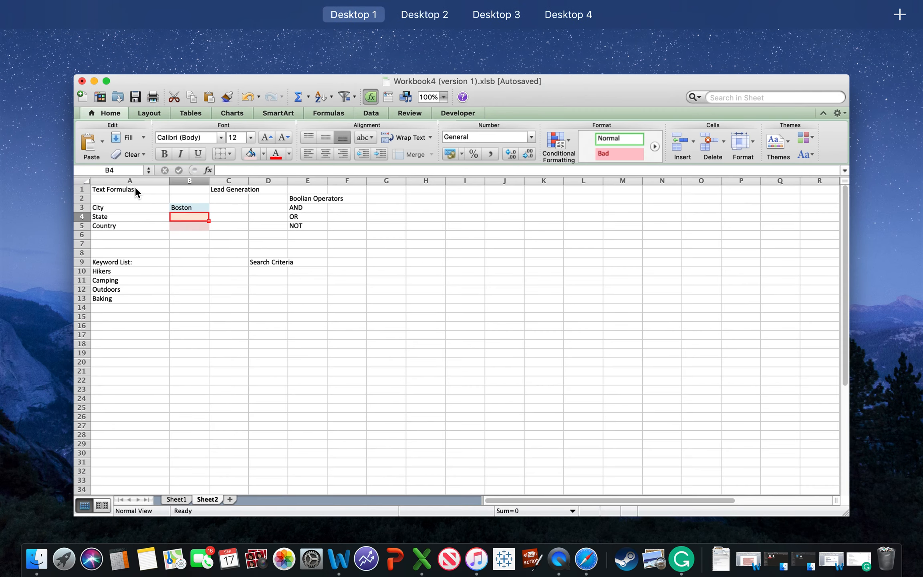
click(3, 194)
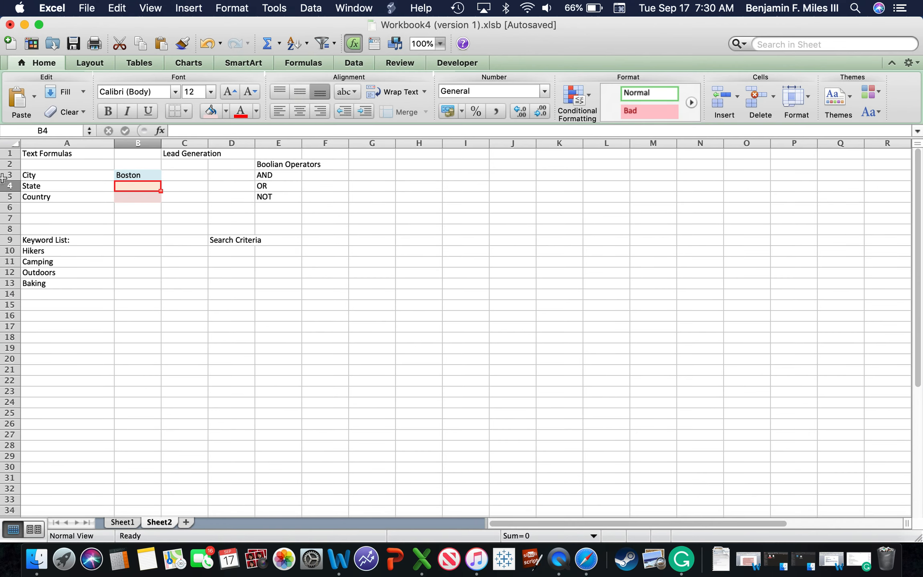
click(25, 25)
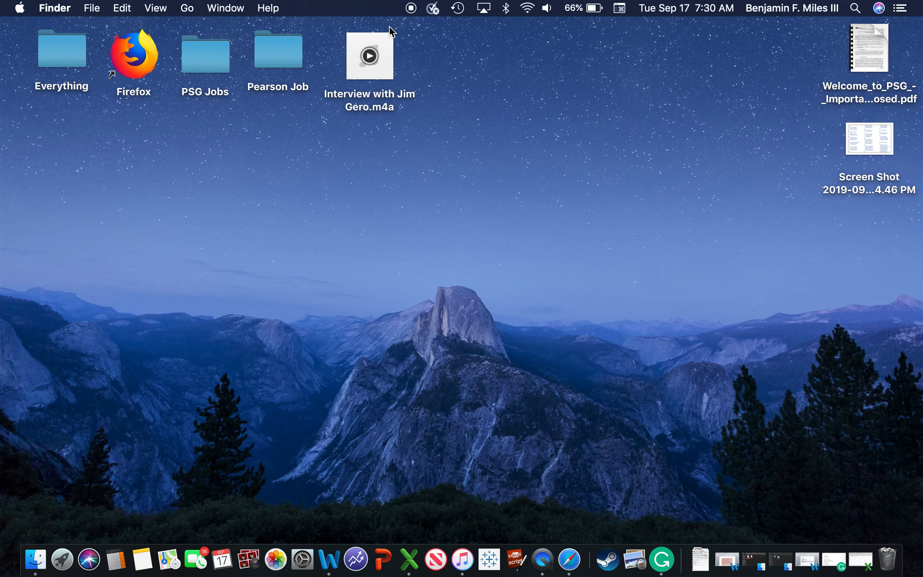
click(856, 559)
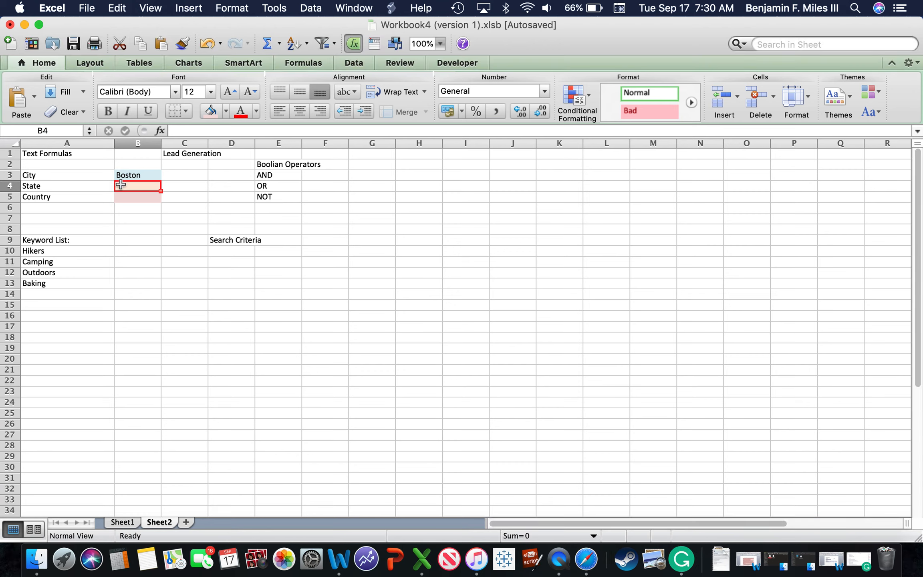
Step: Enter "MA" as the state in cell B4 and "USA" as the country in cell B5
double_click(131, 187)
text(MA)
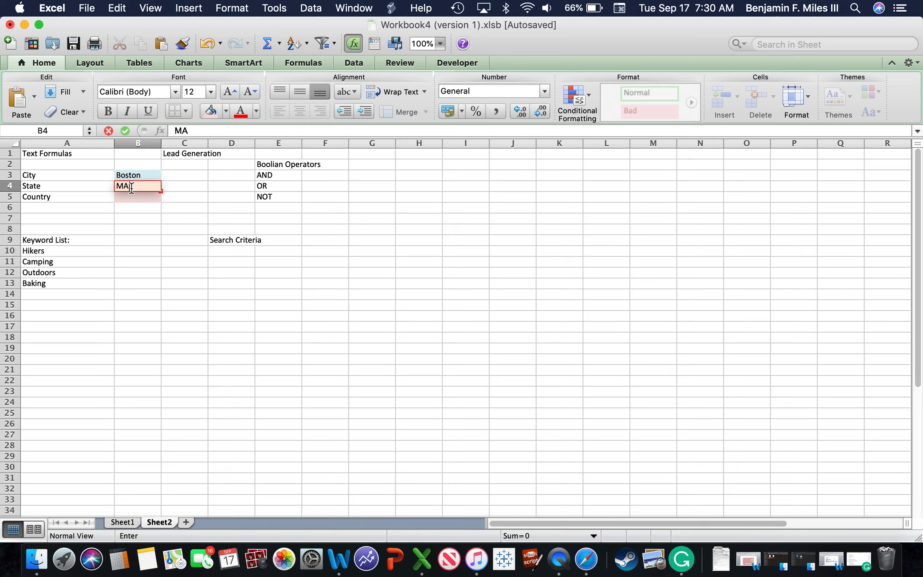
click(128, 199)
text(USA)
click(133, 261)
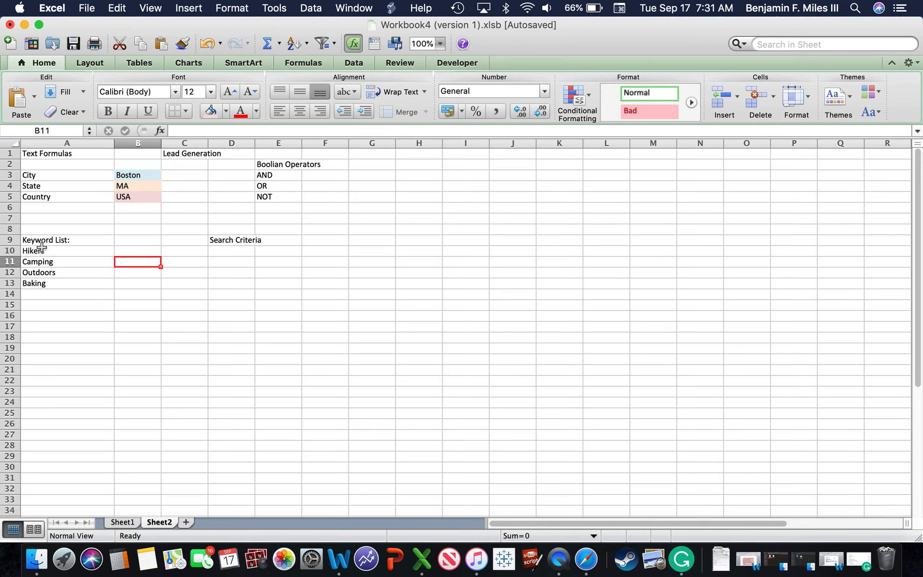
Step: Move the keyword "Baking" down one row to cell A14, separating it from the other keywords
click(54, 285)
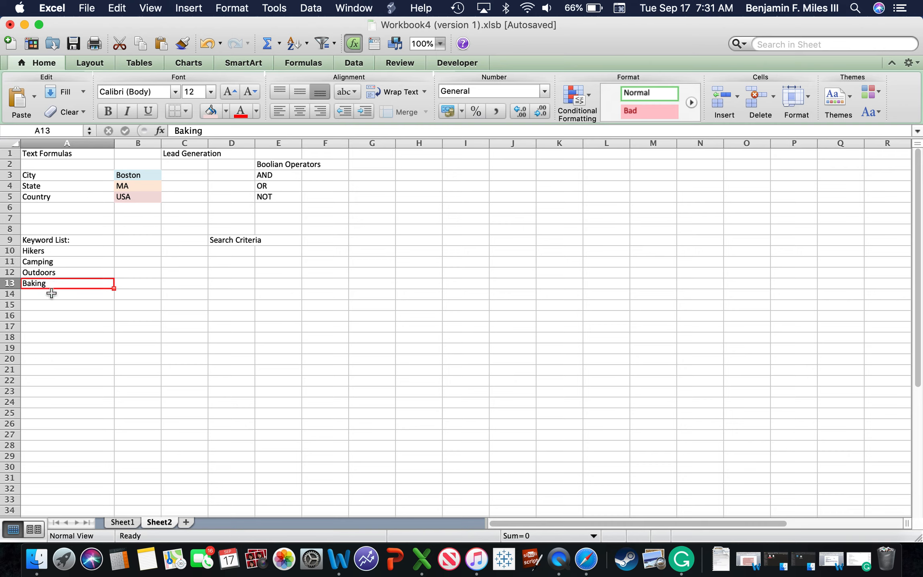
mouse_move(45, 288)
mouse_down()
mouse_move(49, 303)
mouse_move(56, 295)
mouse_up()
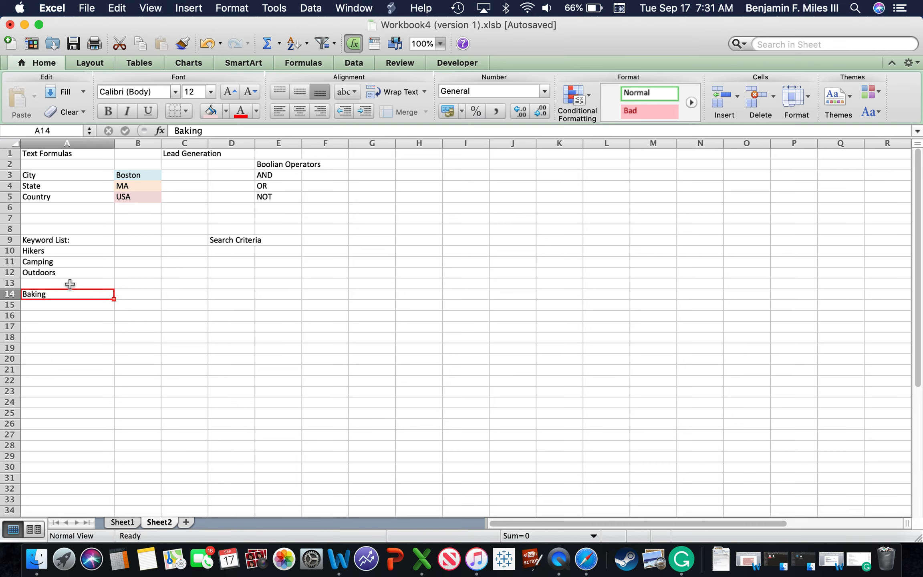
click(221, 270)
Step: Begin a formula in D10 that joins city cell B3, a space and the AND operator in E3
double_click(220, 250)
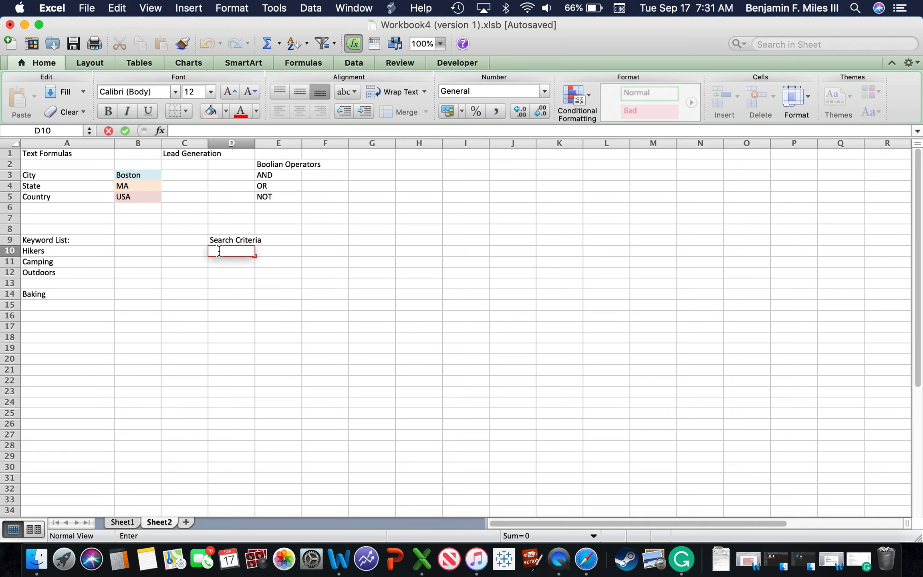
text(=)
click(145, 178)
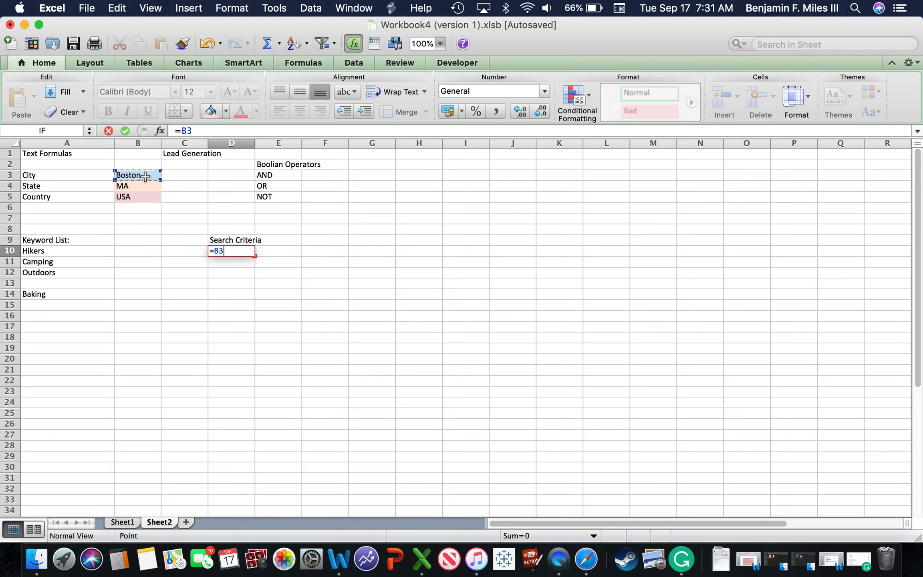
text(&)
text(" "&)
click(265, 175)
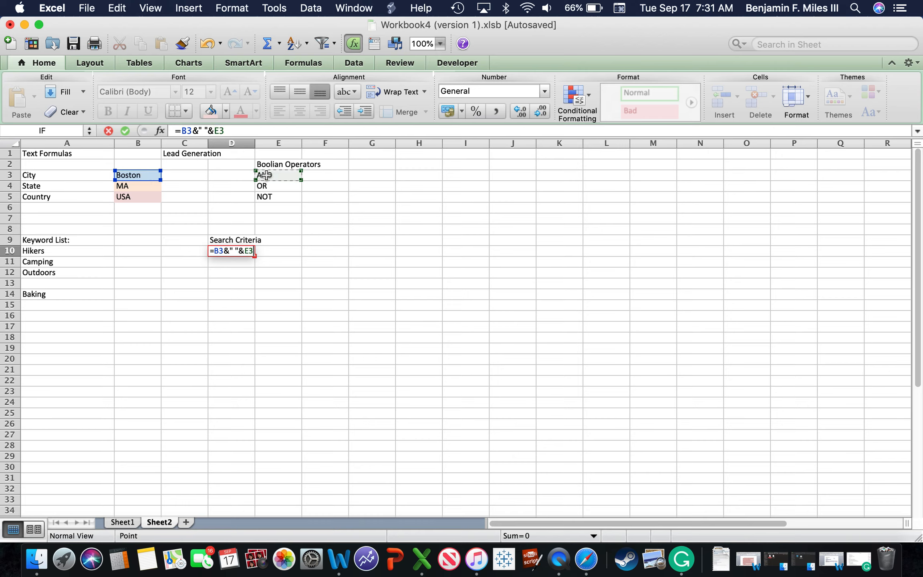
Step: Extend the D10 formula with a space and the Hikers keyword in A10
text(&)
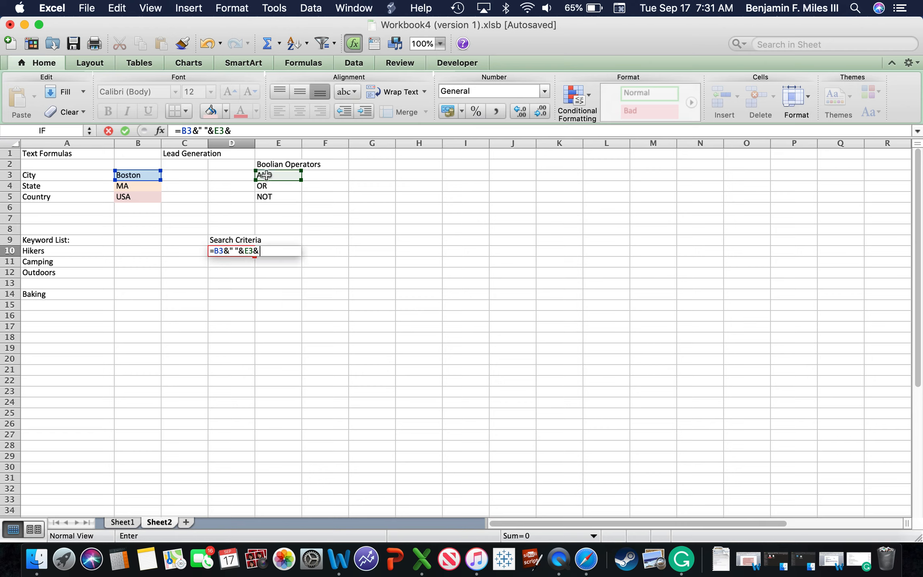
text(" "&)
click(52, 252)
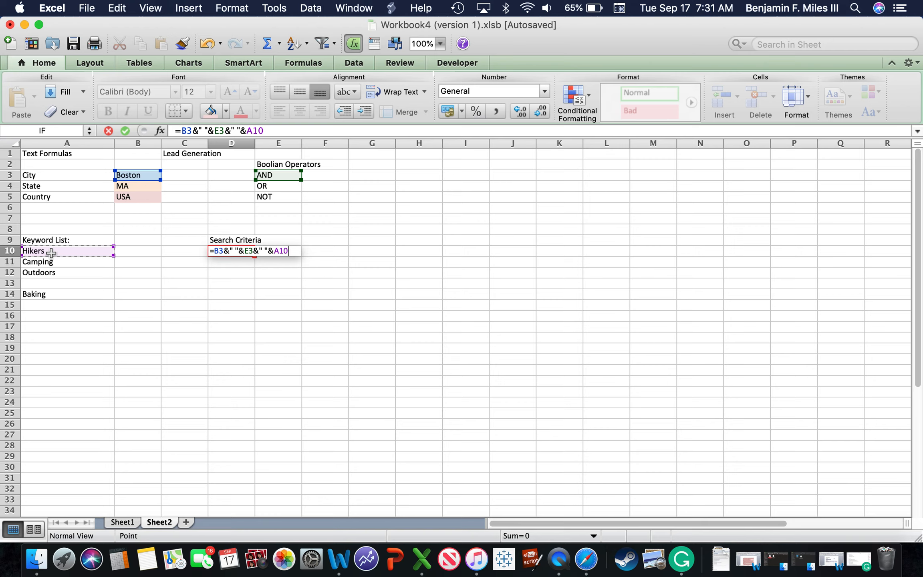
Step: Append a space and the NOT operator in E5 to the D10 formula
text(&"&)
key(BackSpace)
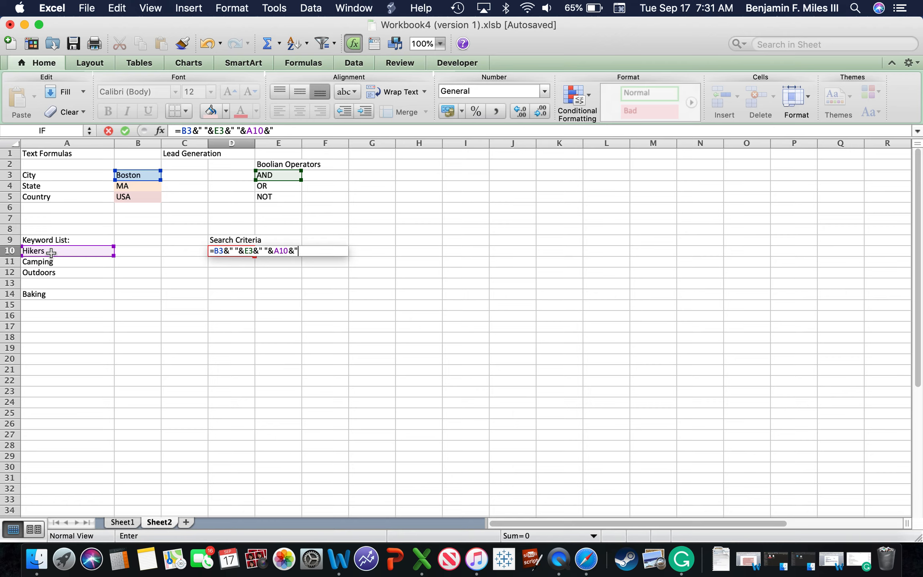
text("&)
click(265, 195)
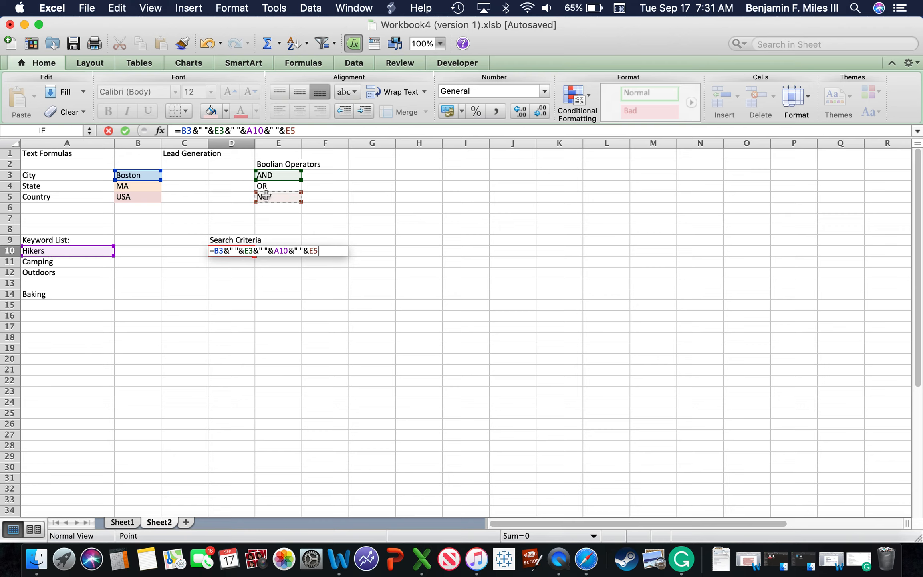
Step: Finish the D10 formula by appending a space and the Baking keyword in A14
text(&)
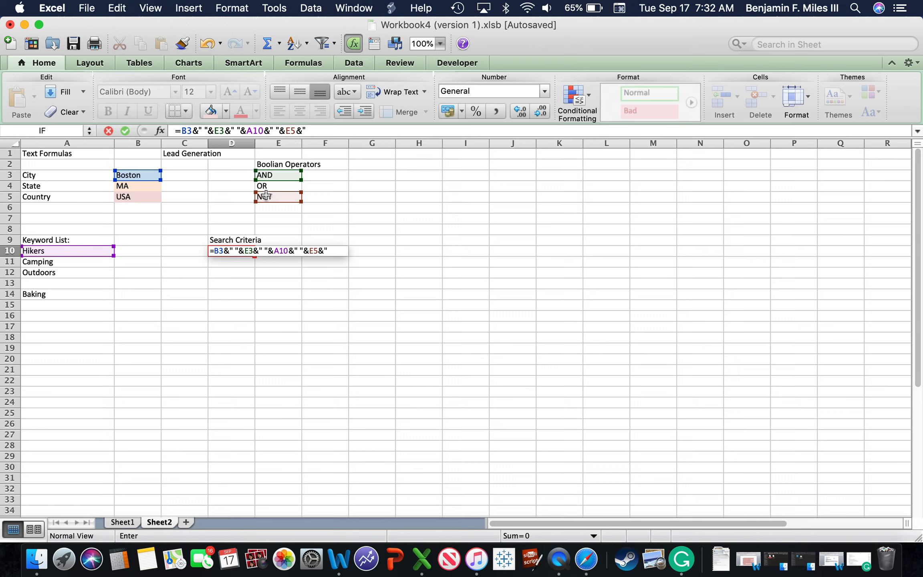
text(" "&)
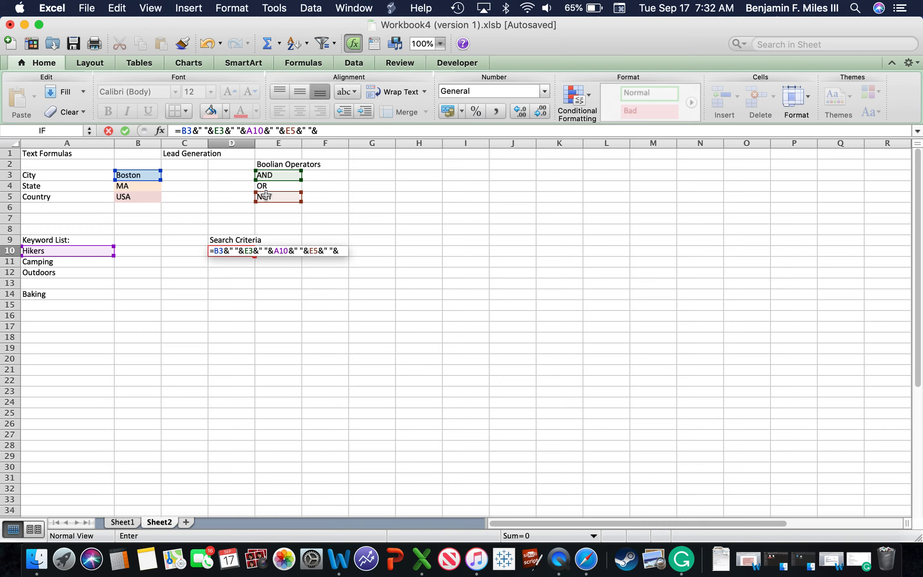
click(56, 297)
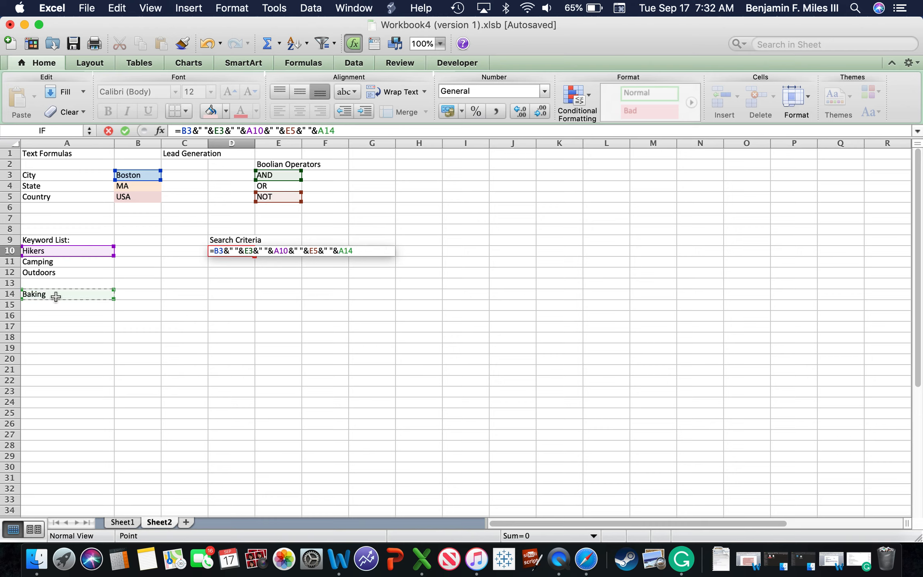
key(Return)
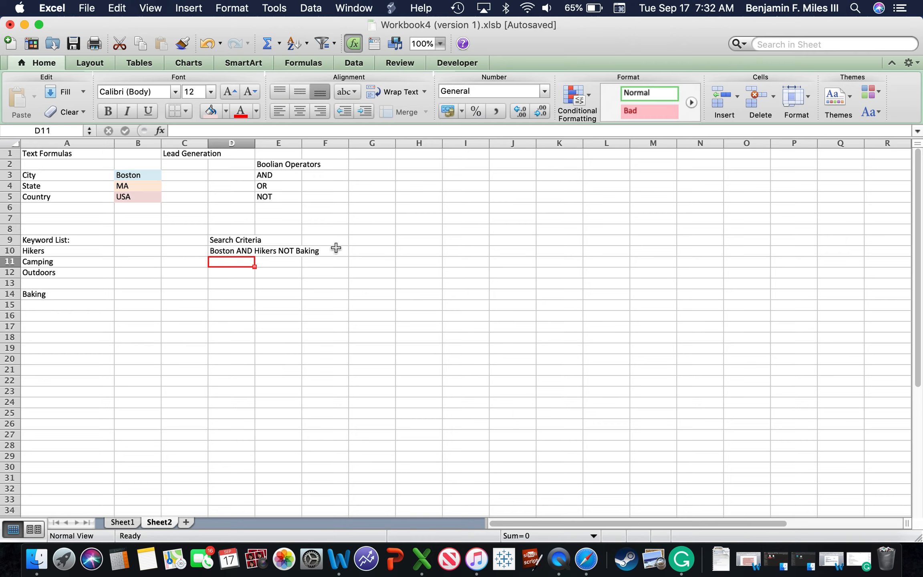
Step: Fill the search criteria formula from D10 down through D12
click(224, 252)
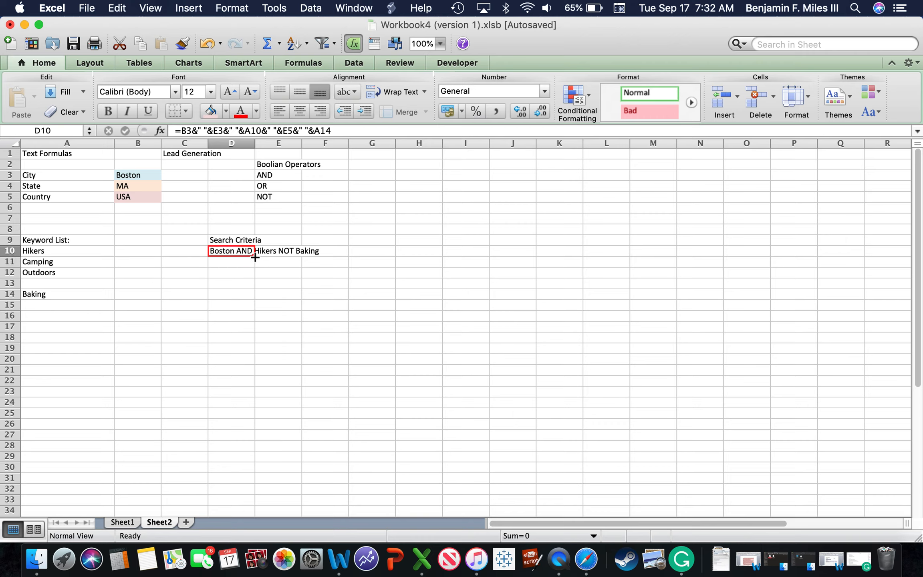
drag(255, 257, 252, 280)
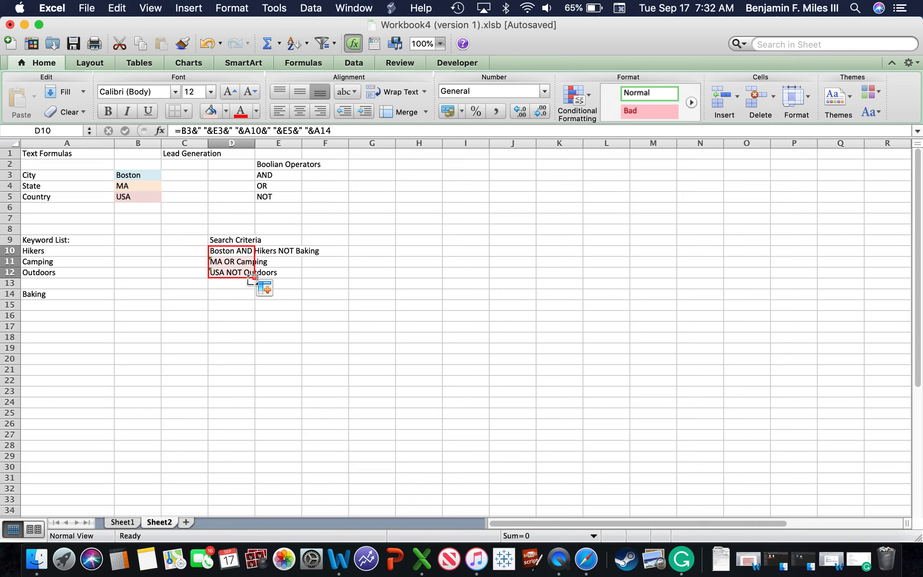
click(353, 314)
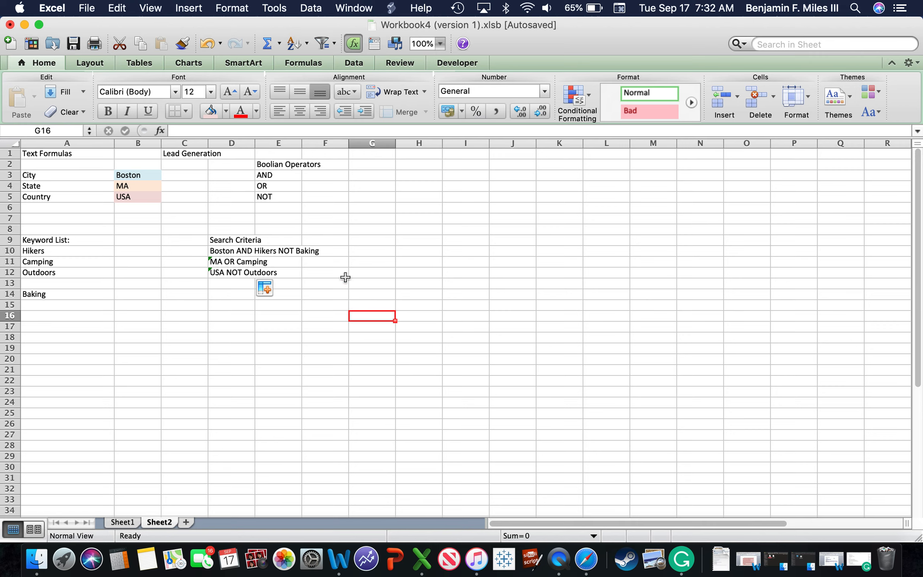
Step: Erase the filled formula from cell D11, leaving the cell empty
double_click(239, 267)
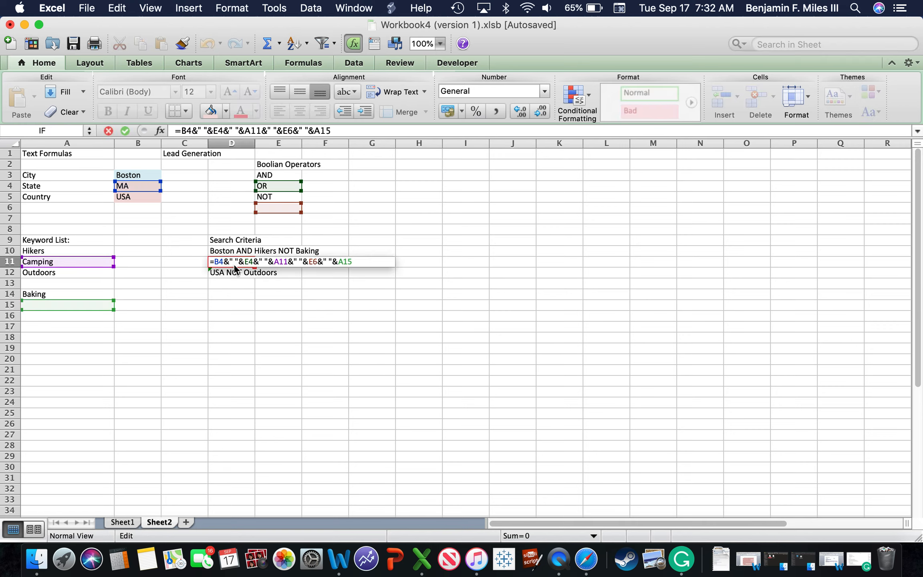
click(227, 262)
text(+)
click(388, 356)
key(BackSpace)
key(BackSpace)
key(BackSpace)
key(BackSpace)
key(BackSpace)
key(BackSpace)
key(BackSpace)
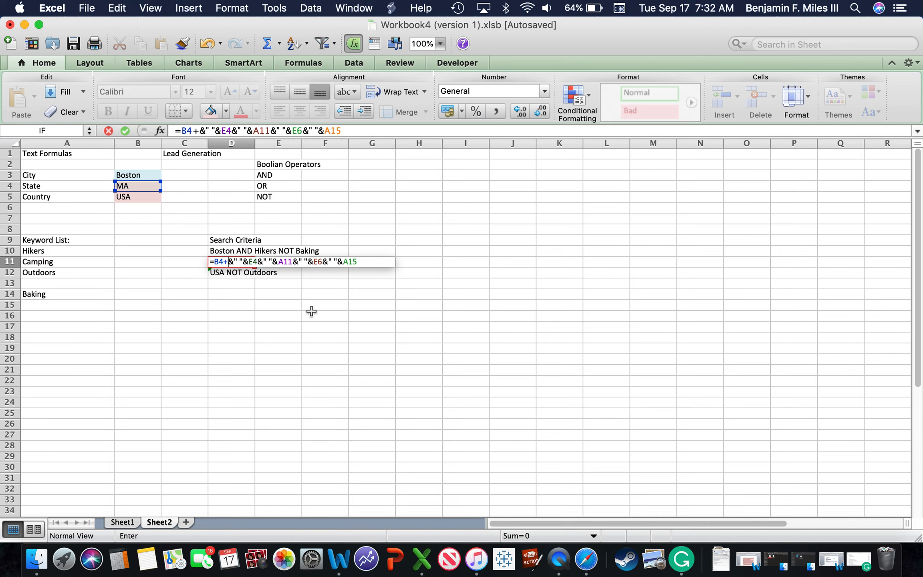
double_click(347, 262)
key(BackSpace)
key(BackSpace)
key(BackSpace)
key(BackSpace)
key(BackSpace)
key(BackSpace)
key(BackSpace)
key(BackSpace)
key(BackSpace)
key(BackSpace)
key(BackSpace)
key(BackSpace)
key(BackSpace)
key(BackSpace)
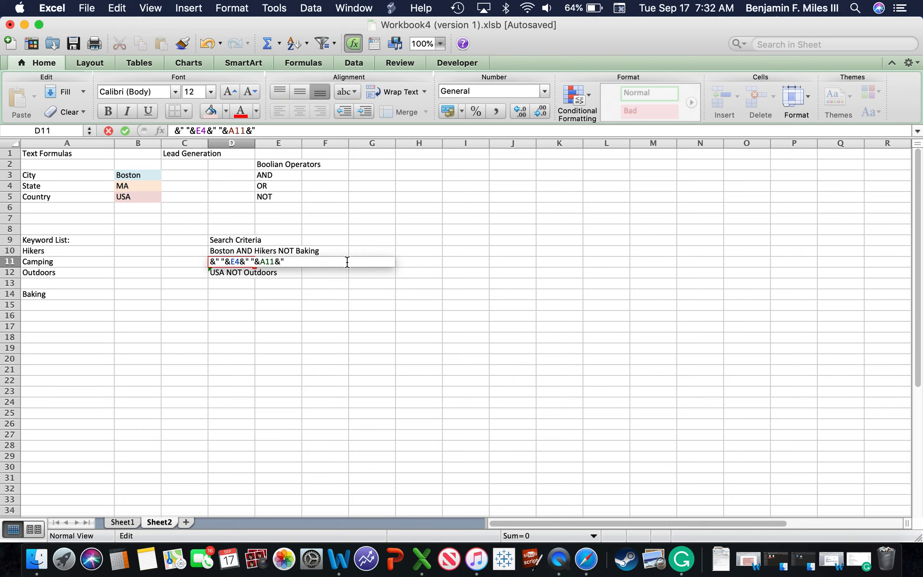
key(BackSpace)
key(BackSpace)
key(BackSpace)
key(BackSpace)
key(BackSpace)
key(BackSpace)
key(BackSpace)
key(BackSpace)
key(BackSpace)
key(BackSpace)
key(BackSpace)
key(BackSpace)
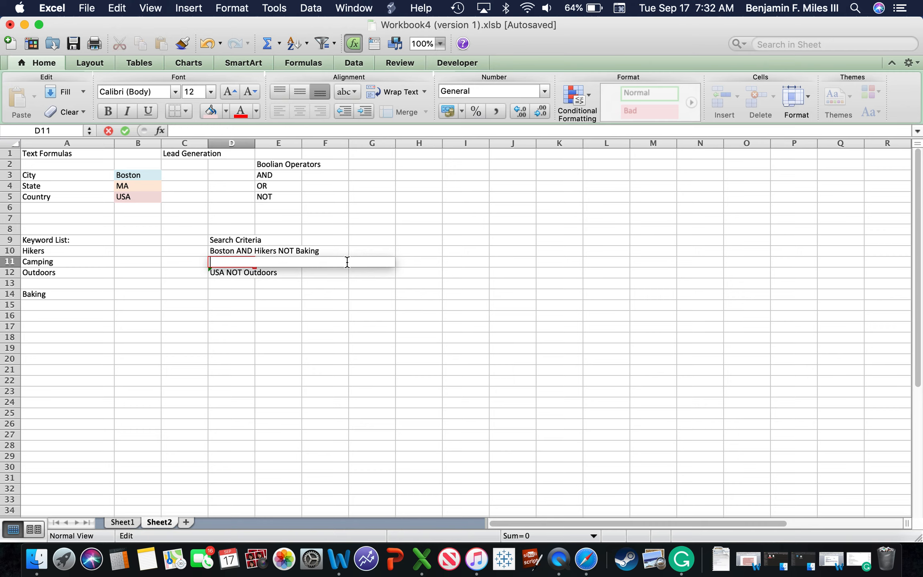
click(344, 304)
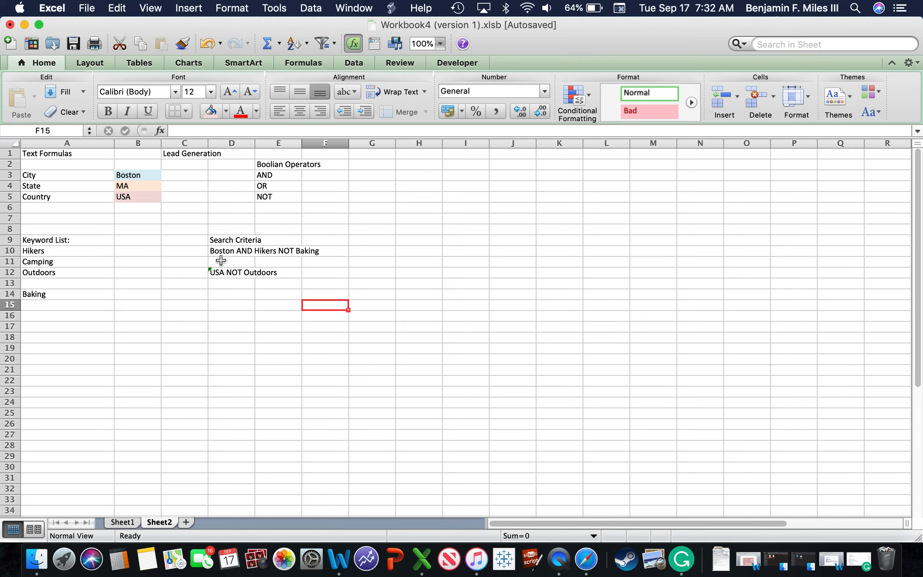
Step: Clear the filled formula from cell D12
click(218, 274)
double_click(217, 274)
click(298, 349)
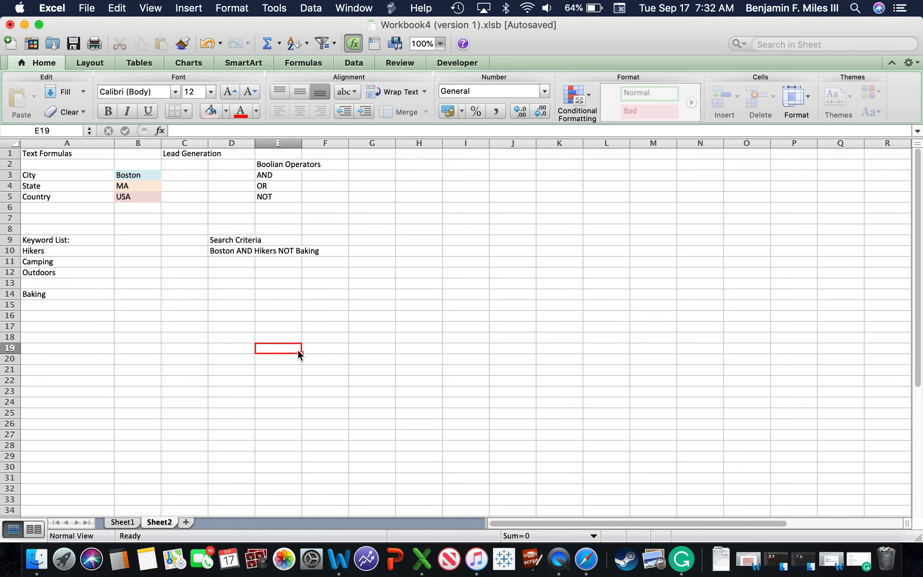
Step: Copy the complete formula text of D10, leaving the original formula as it is
click(218, 240)
click(221, 251)
double_click(221, 252)
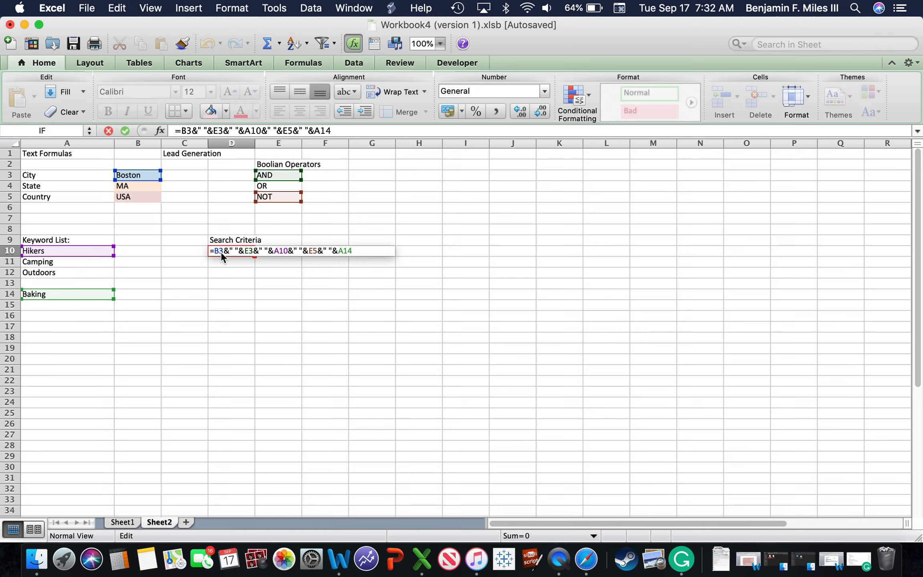
drag(366, 250, 203, 249)
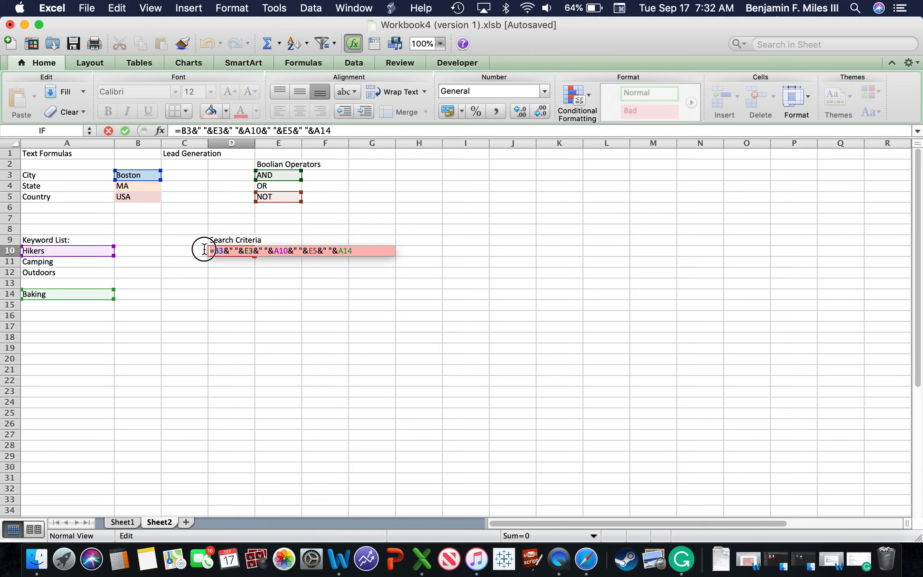
key(super+c)
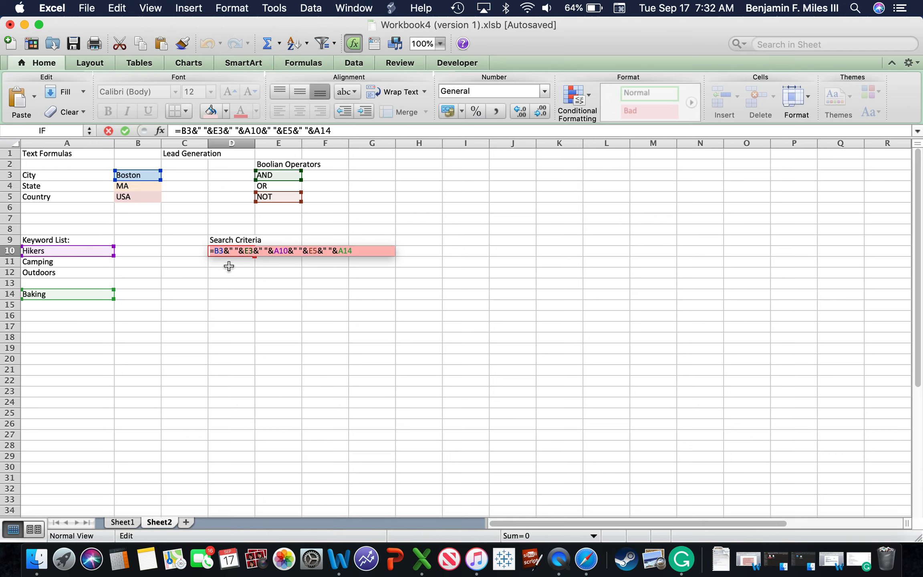
click(231, 269)
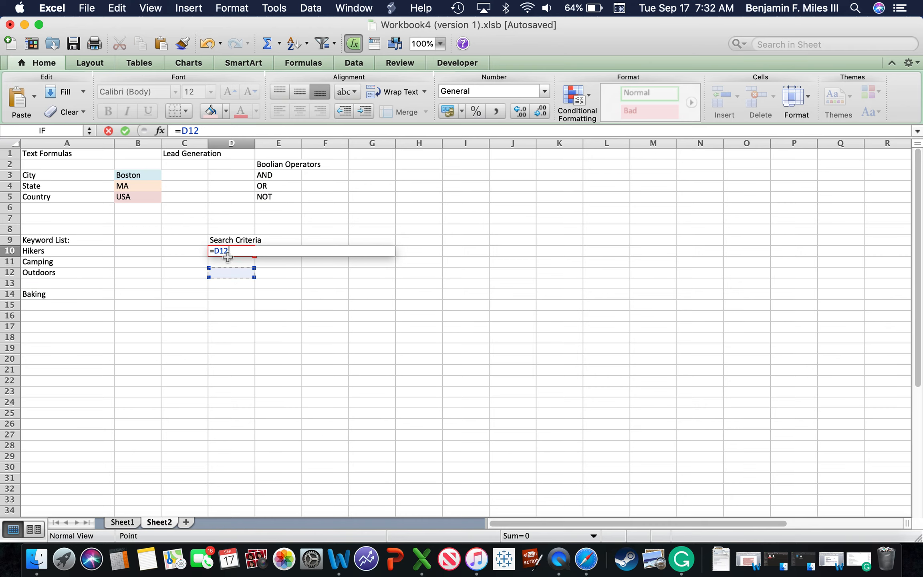
key(Escape)
Step: Paste the copied formula text into D11 and confirm it
double_click(226, 260)
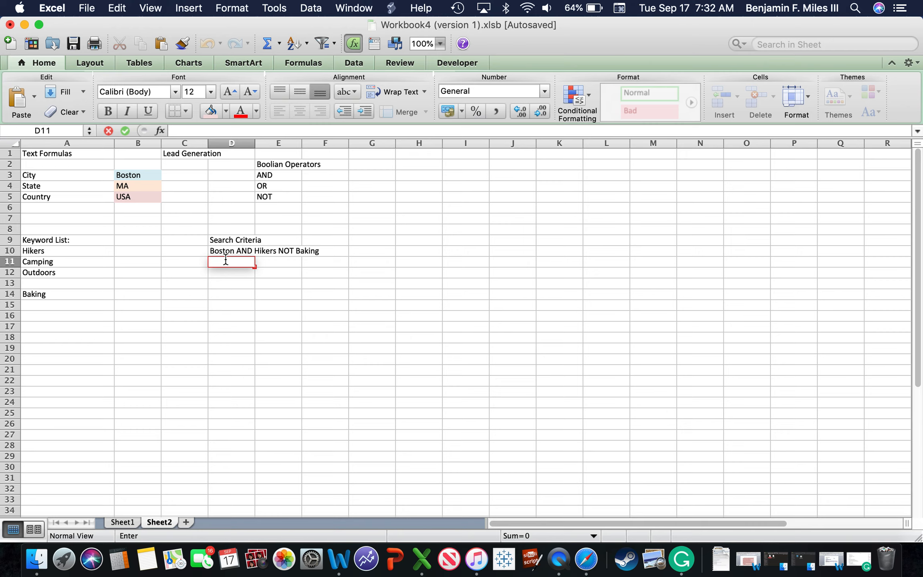
key(super+v)
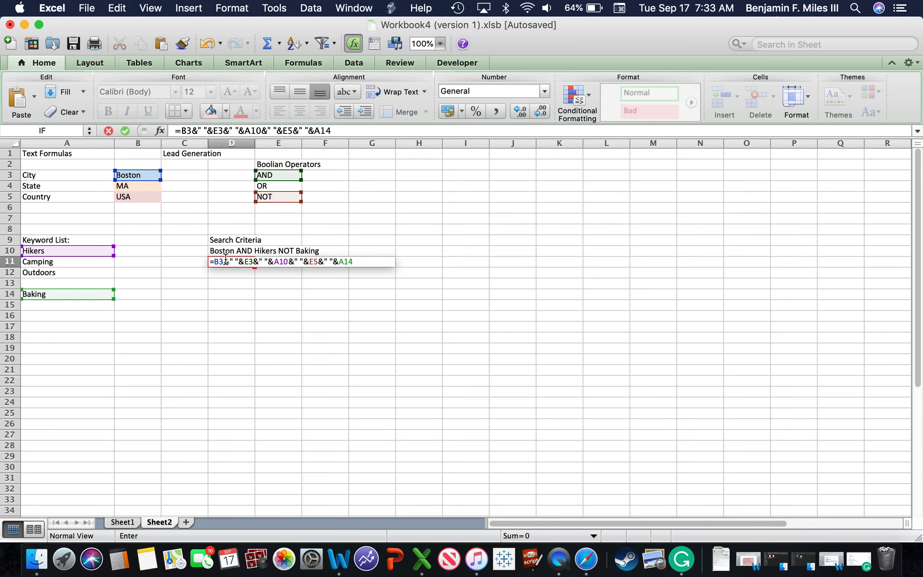
key(Return)
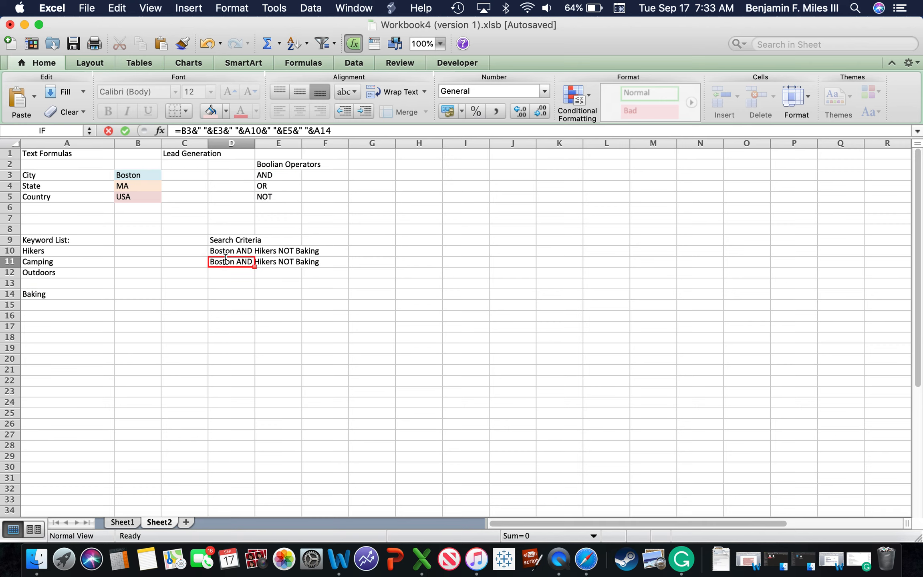
Step: Replace the A10 keyword reference in the D11 formula with A11, the Camping keyword
double_click(225, 260)
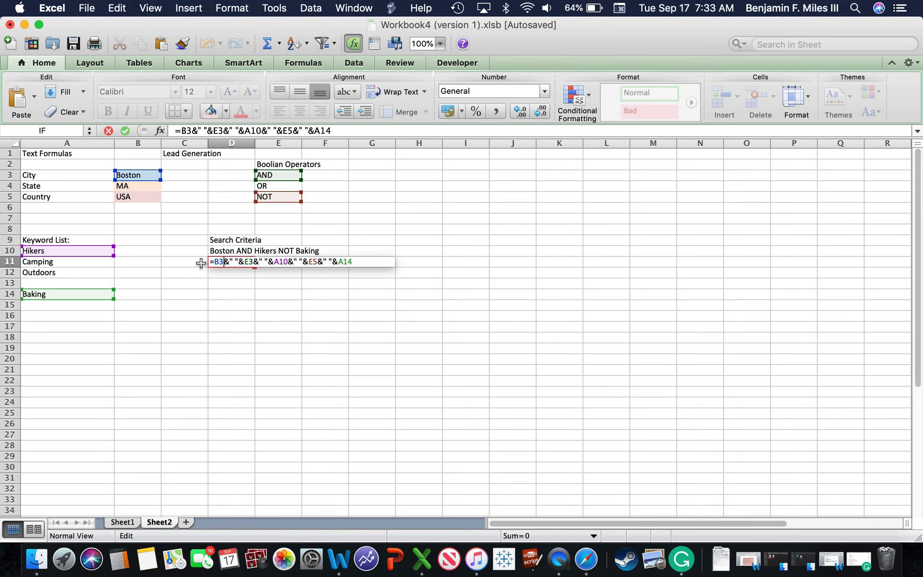
click(254, 262)
key(BackSpace)
key(BackSpace)
key(BackSpace)
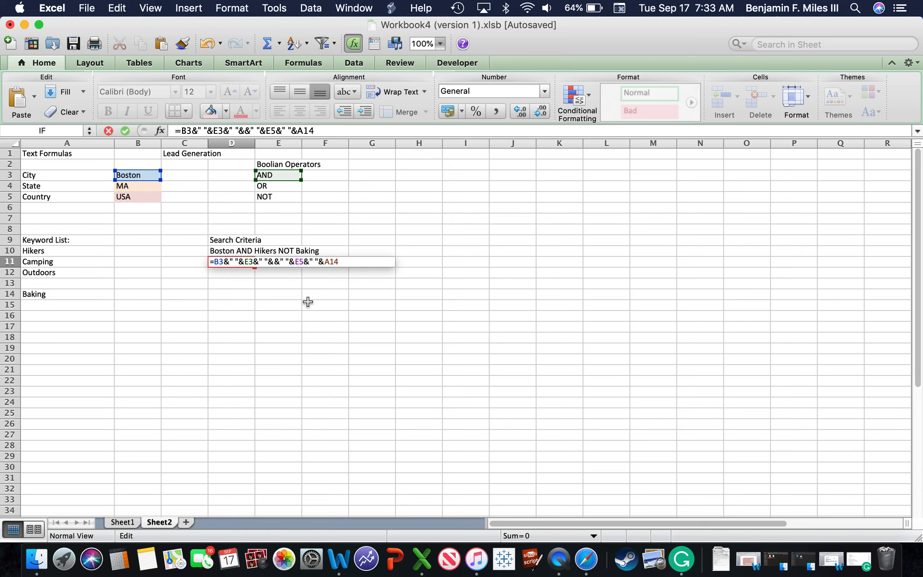
click(37, 263)
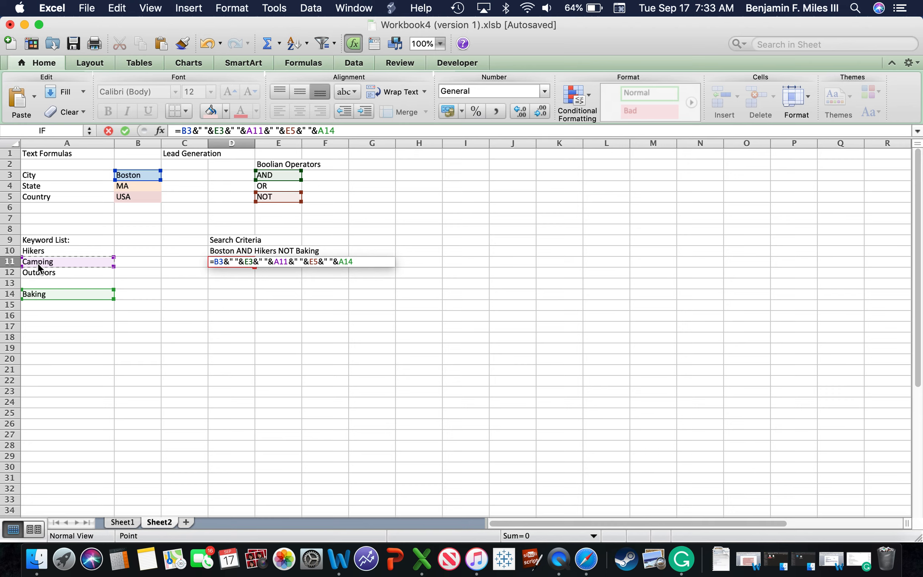
key(Return)
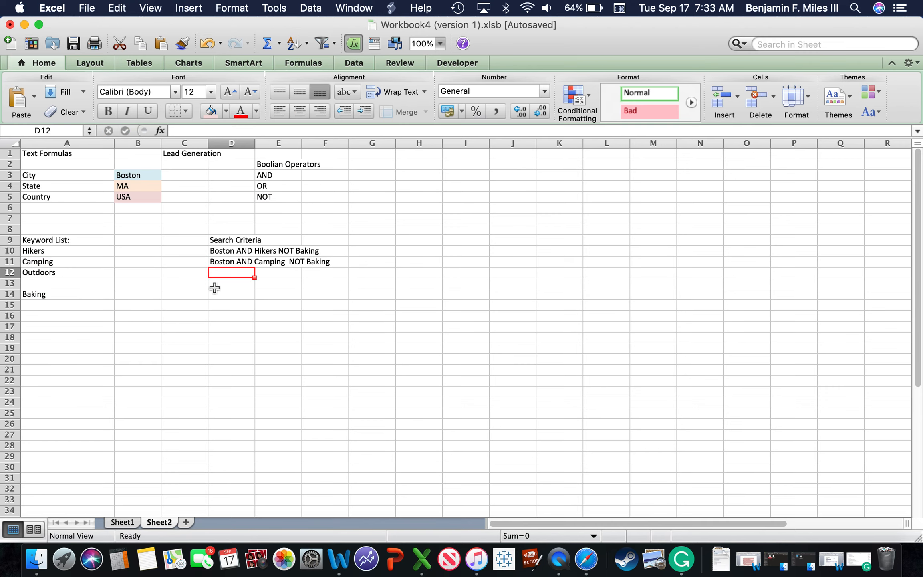
Step: Paste the copied formula text into D12 and delete its A10 keyword reference
double_click(215, 274)
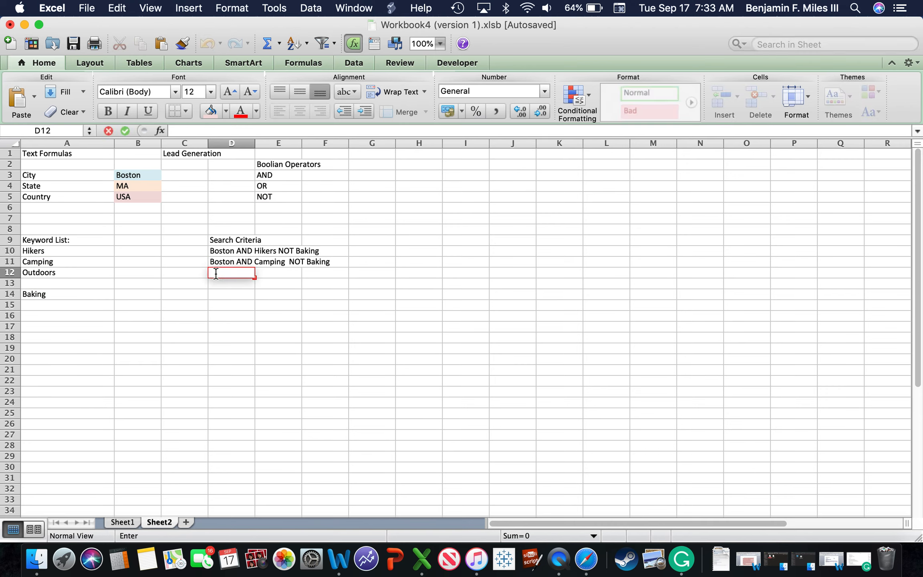
key(super+v)
click(288, 273)
key(BackSpace)
key(BackSpace)
key(BackSpace)
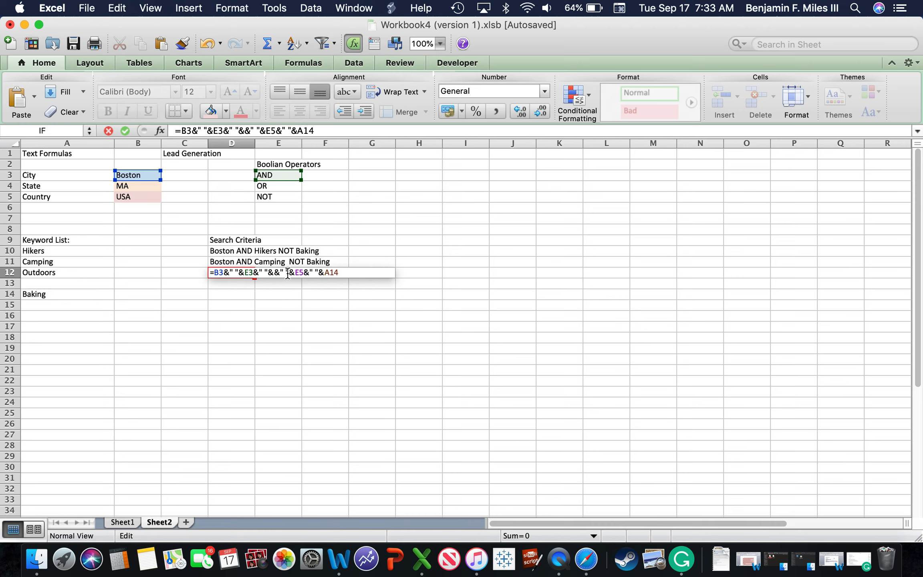
click(75, 281)
text(+)
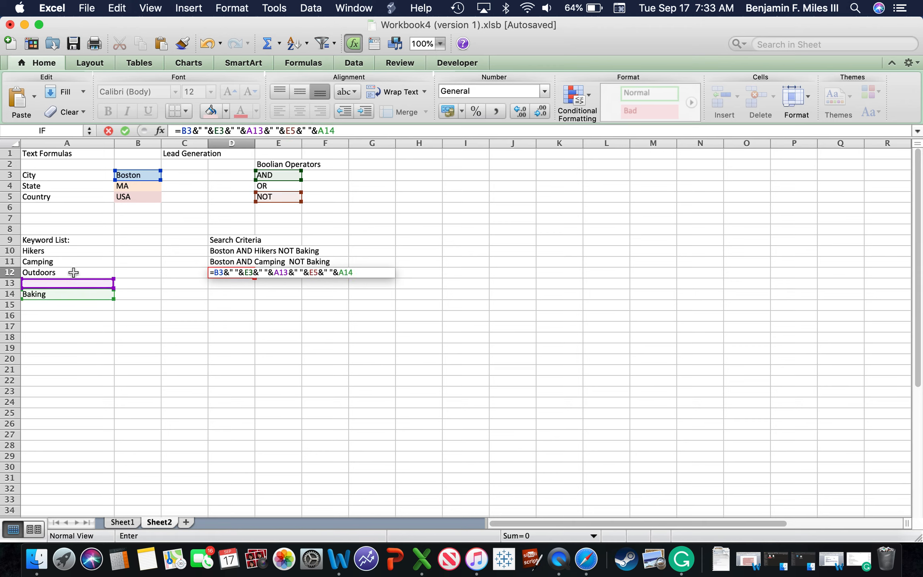
click(73, 272)
text(+)
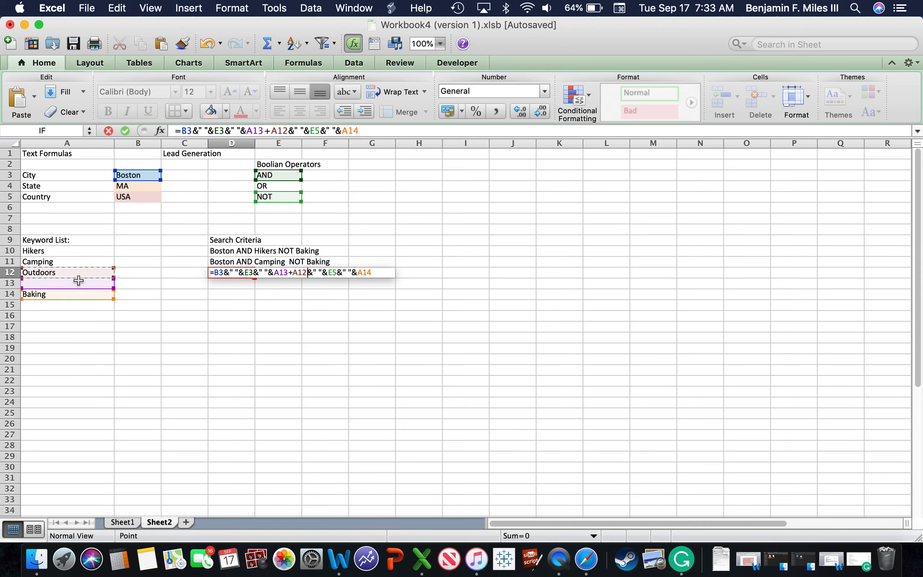
click(79, 282)
key(BackSpace)
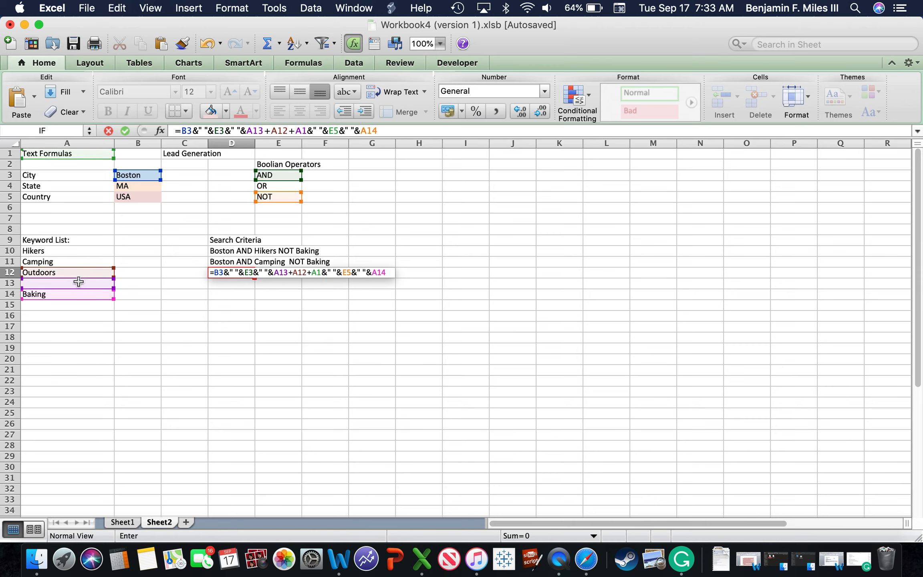
key(BackSpace)
key(BackSpace)
key(BackSpace)
key(BackSpace)
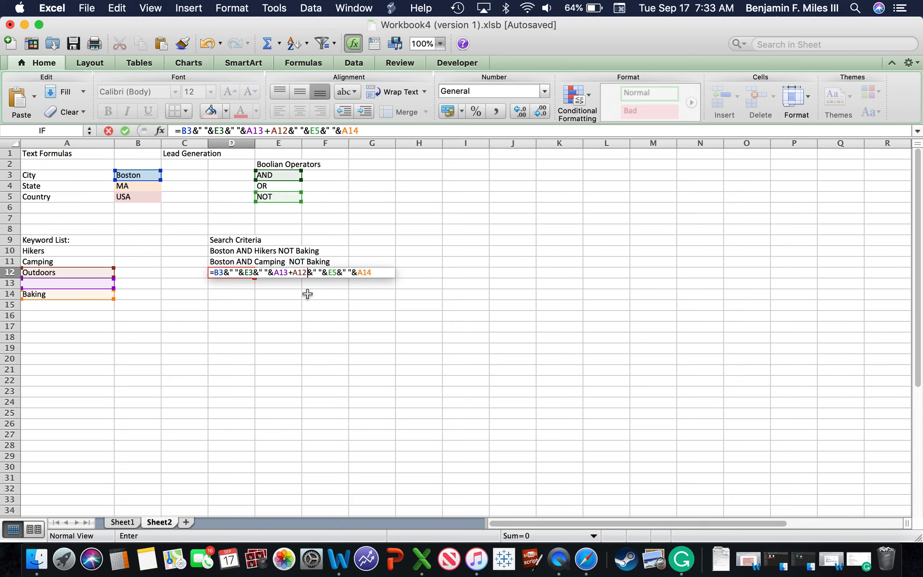
key(BackSpace)
key(BackSpace)
key(BackSpace)
key(BackSpace)
key(BackSpace)
key(BackSpace)
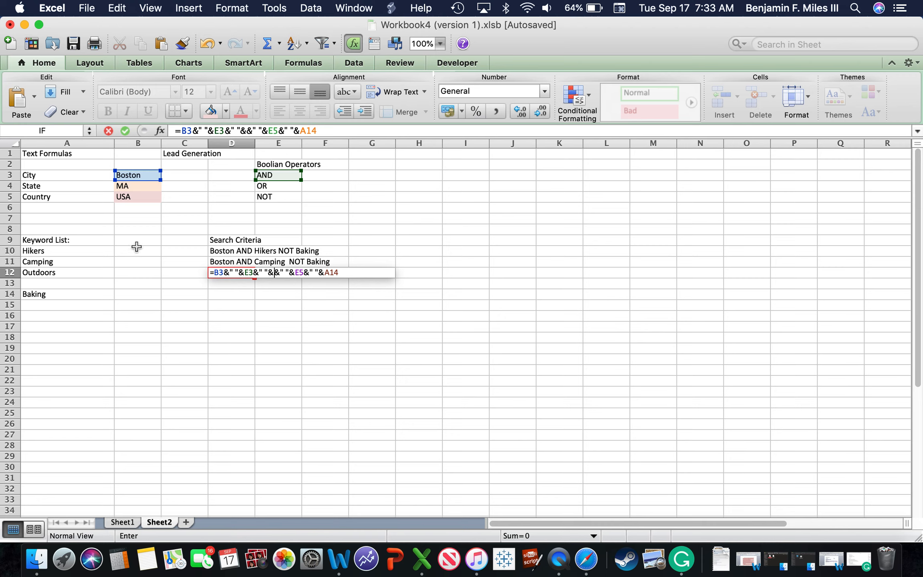
Step: Insert A12, the Outdoors keyword, as the keyword reference in the D12 formula and confirm it
click(68, 272)
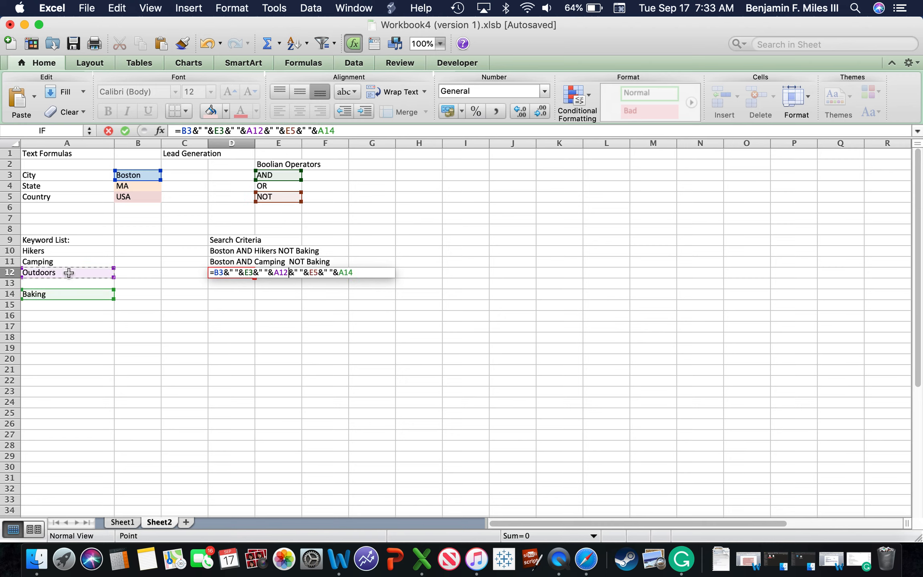
key(Return)
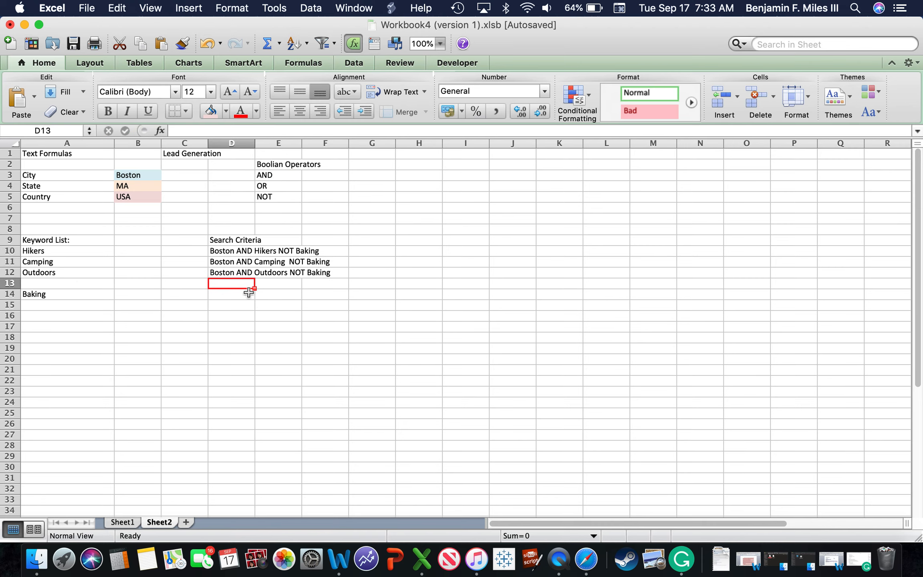
Step: Enter the heading "Serch criteria" in cell H9
click(438, 244)
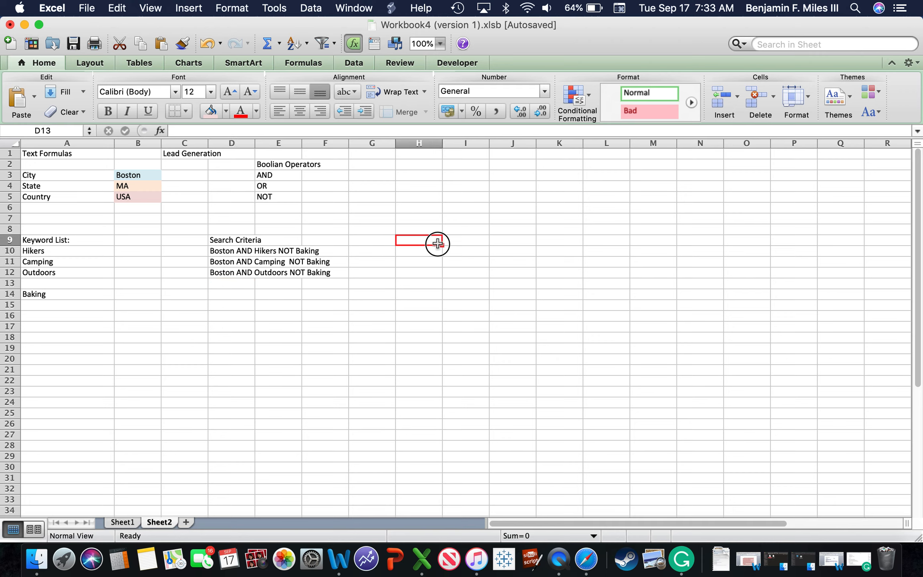
double_click(425, 243)
text(S)
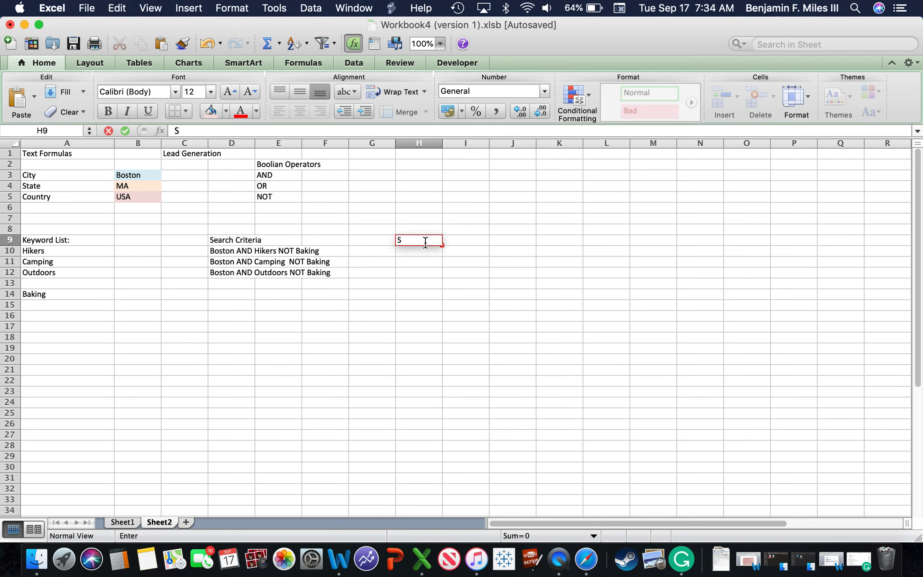
text(erch criteria)
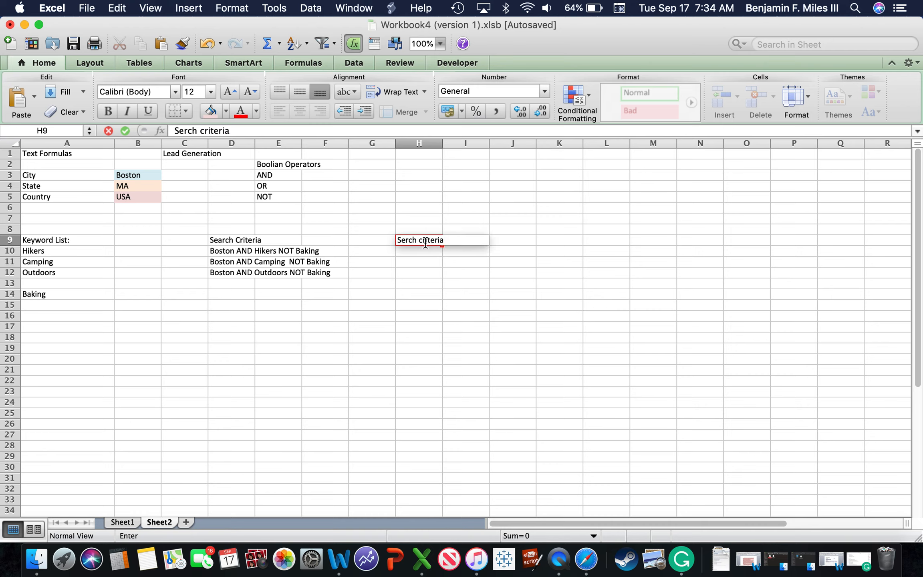
click(439, 284)
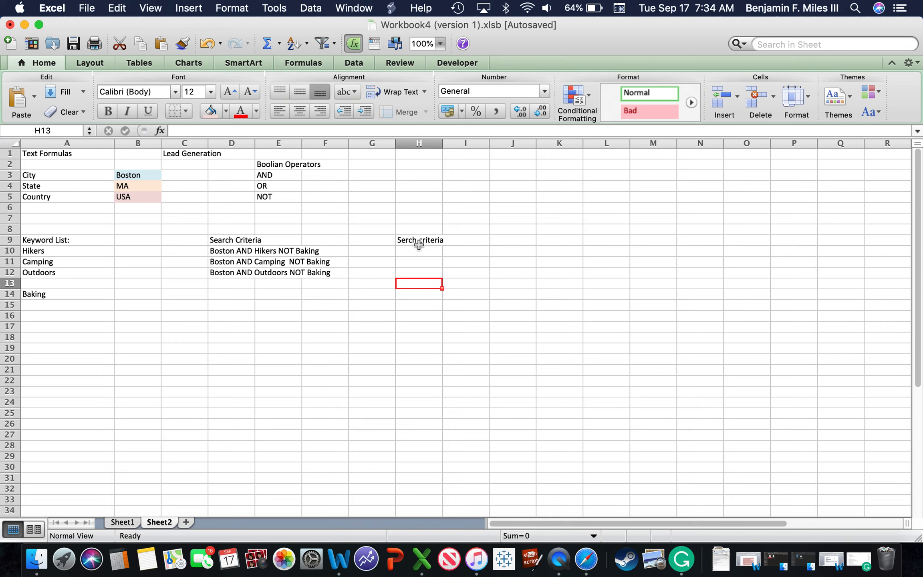
click(419, 242)
click(451, 295)
click(410, 243)
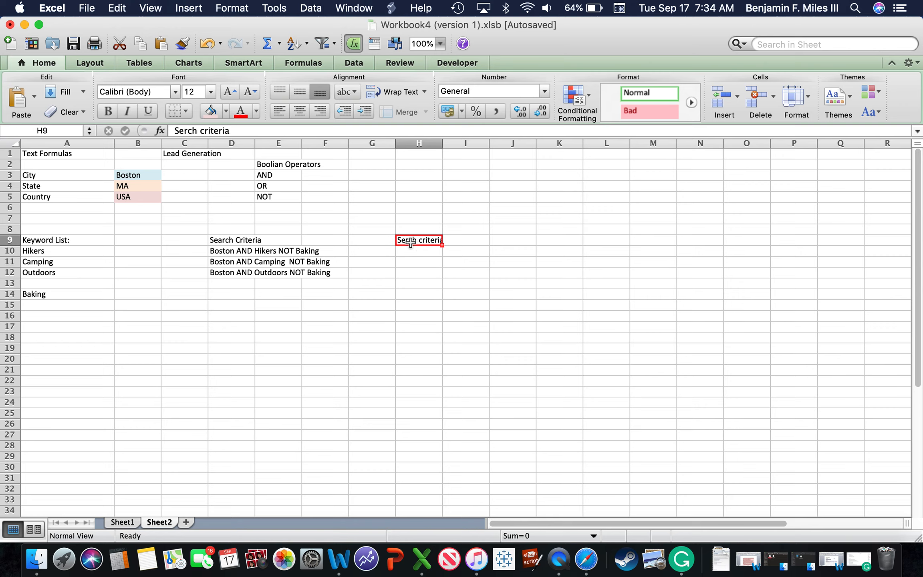
click(236, 249)
key(super+c)
click(410, 252)
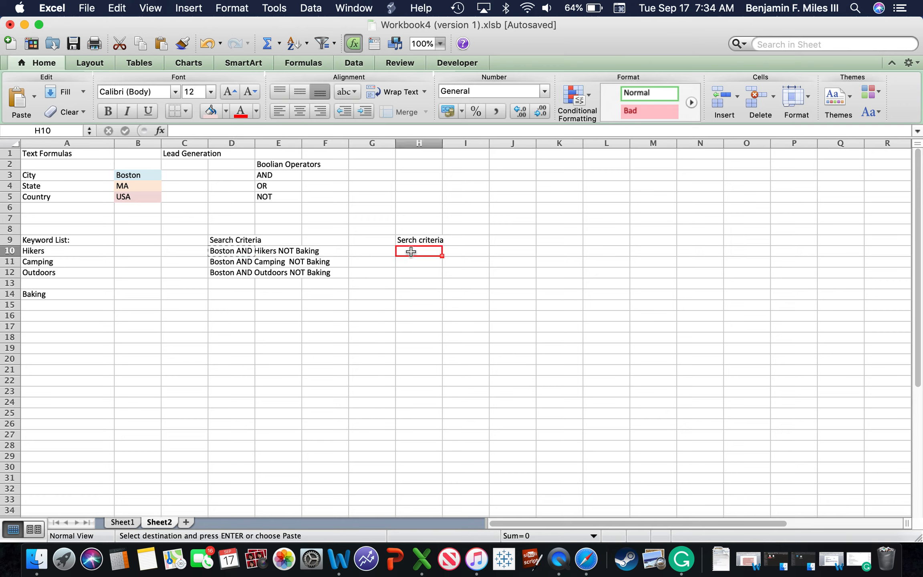
click(321, 242)
key(Escape)
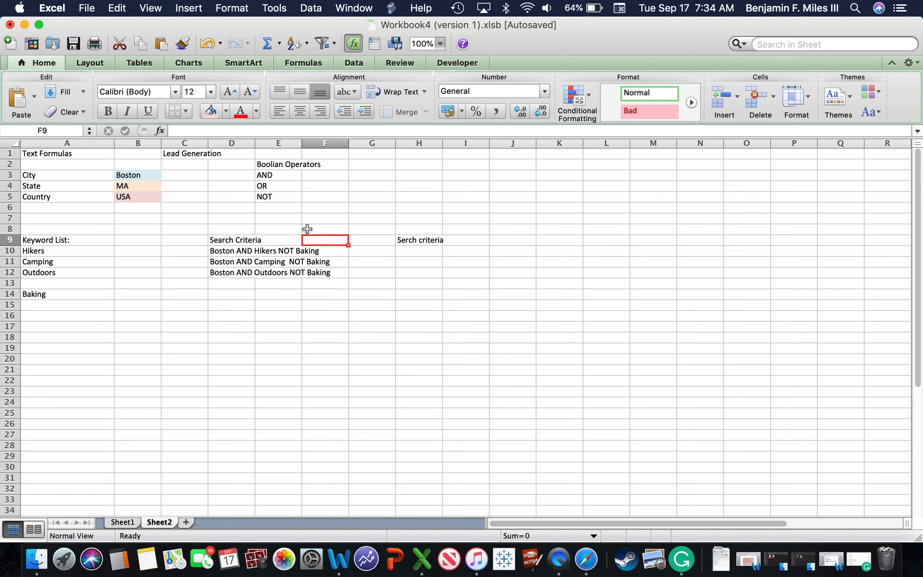
click(281, 208)
Step: Extend the H9 heading to read "Serch criteria Pasting"
double_click(435, 244)
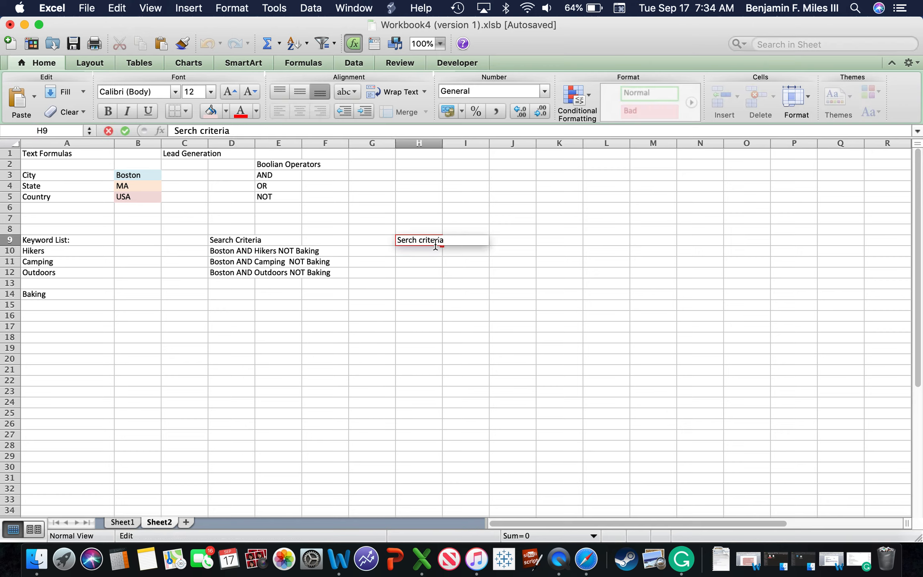
click(447, 239)
text(Pasting)
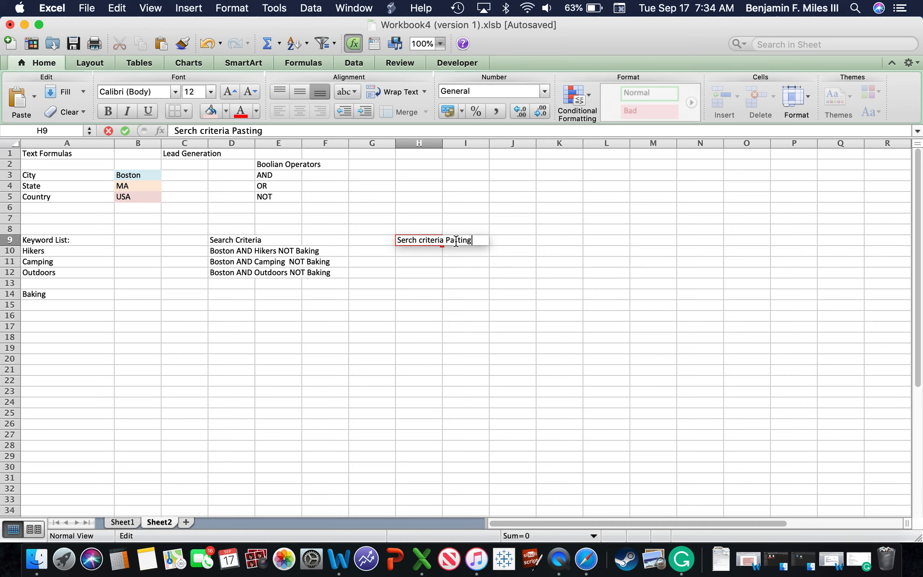
click(478, 282)
Step: Copy the search criteria in D10:D12 and paste them into H10:H12 as values only
drag(246, 251, 243, 272)
key(super+c)
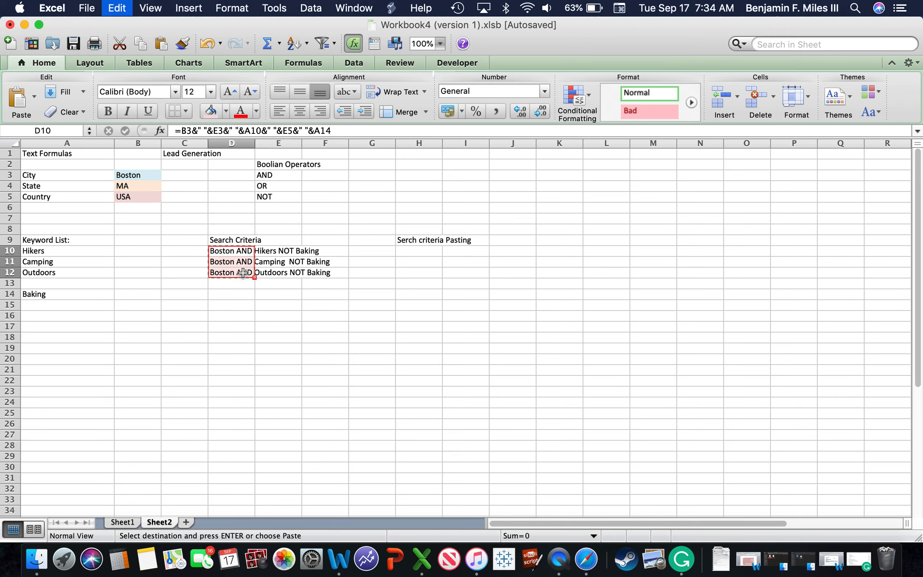
click(416, 251)
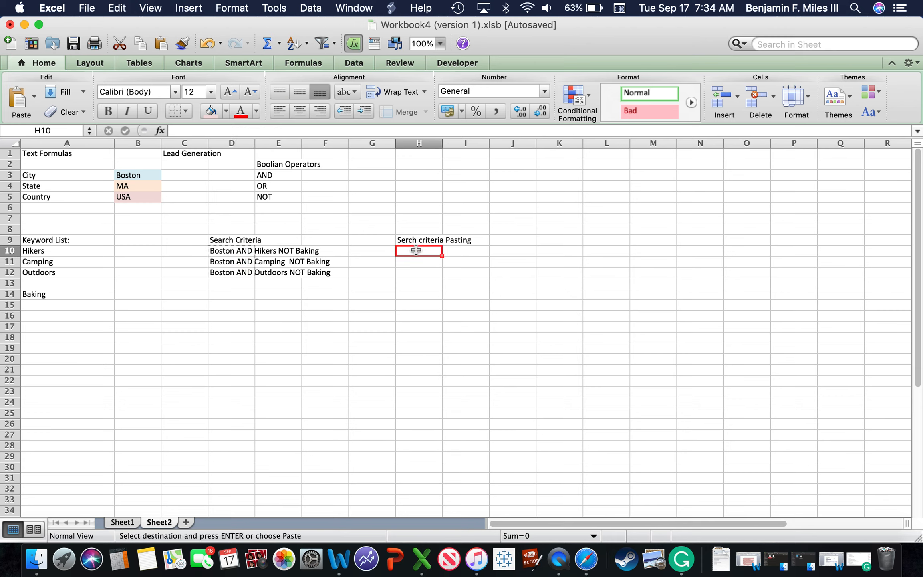
key(super+v)
click(455, 289)
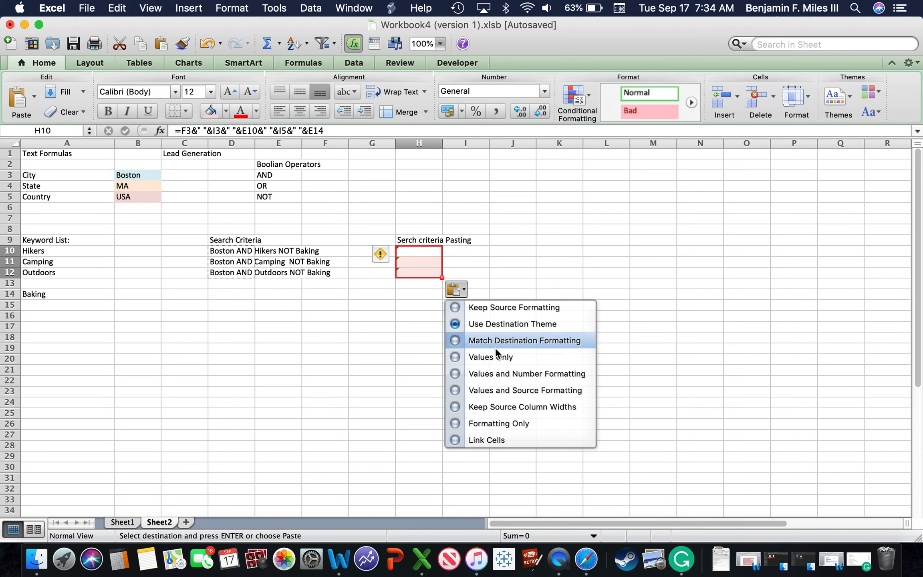
click(490, 357)
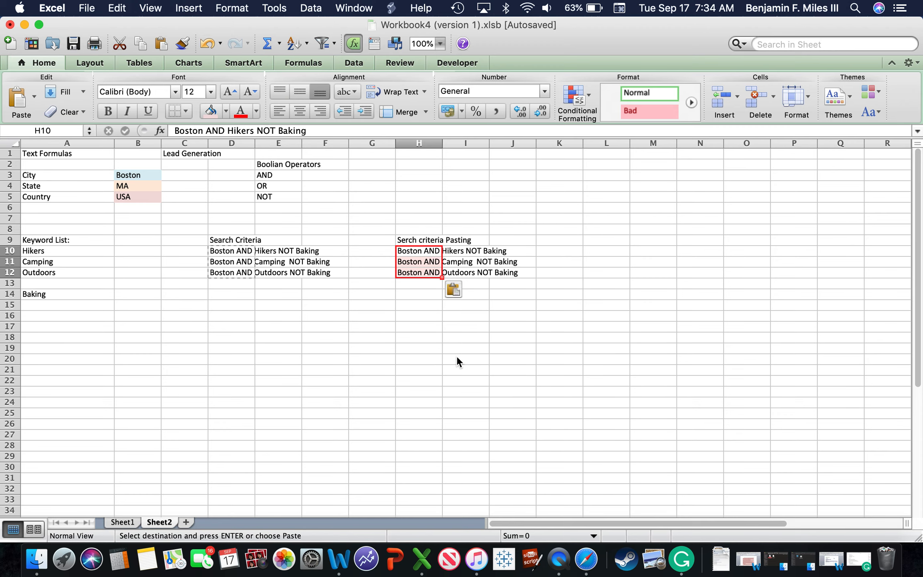
click(457, 356)
Step: Compare the content of the pasted cell H10 with the original formula in D10
double_click(407, 250)
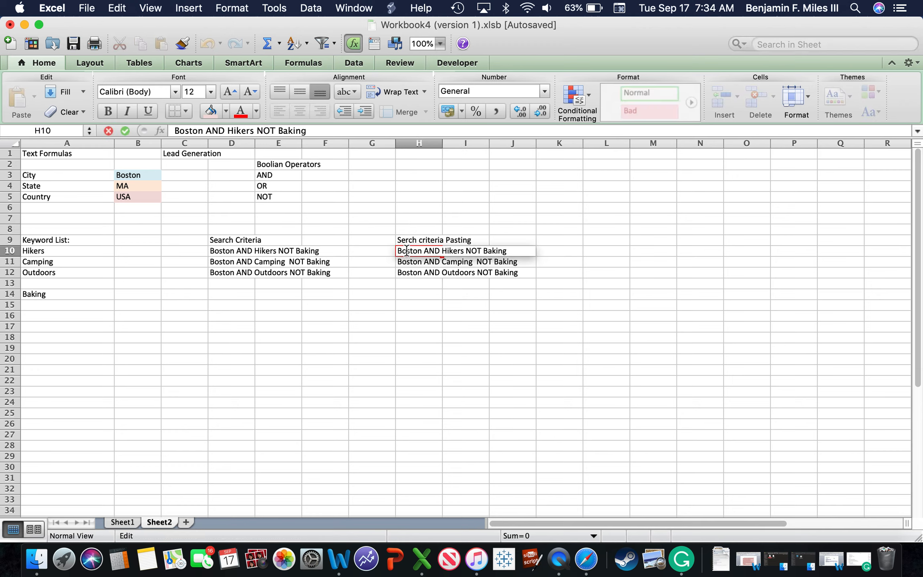
click(365, 369)
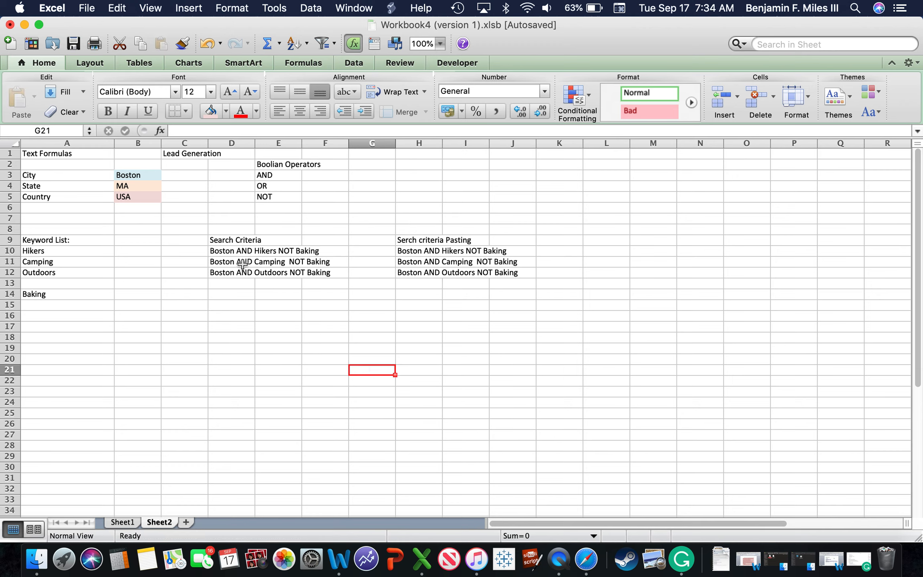
double_click(230, 250)
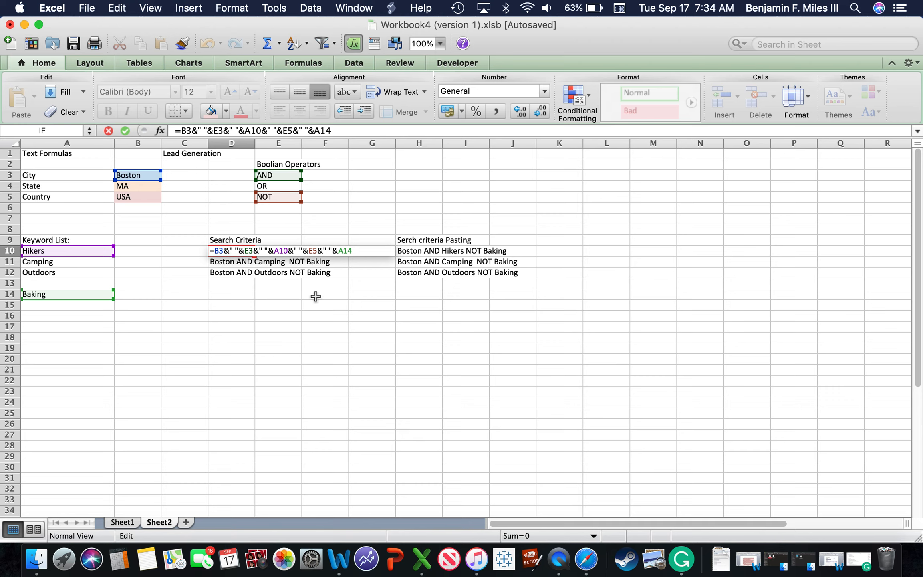
key(Escape)
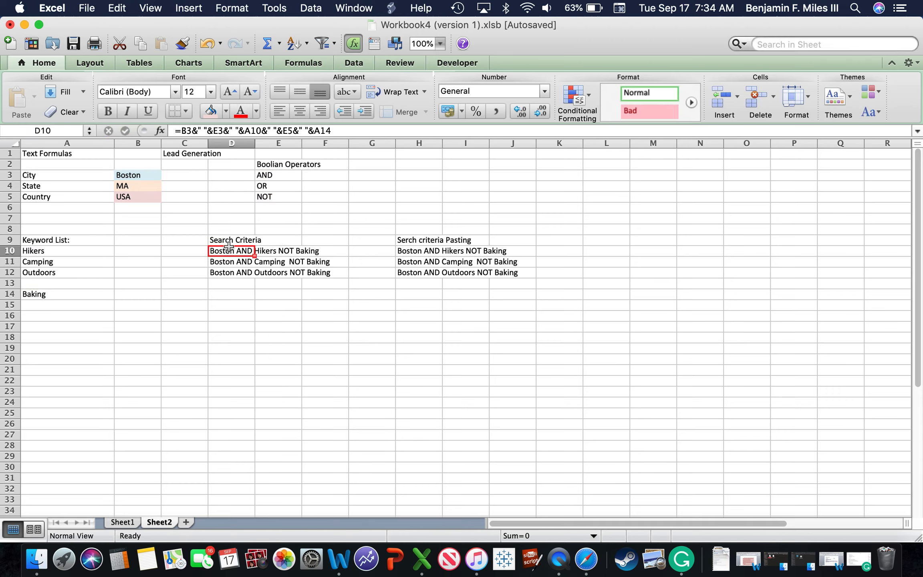
Step: Copy cell D10 into E18 and open the pasted formula to examine its cell references
key(super+c)
click(264, 338)
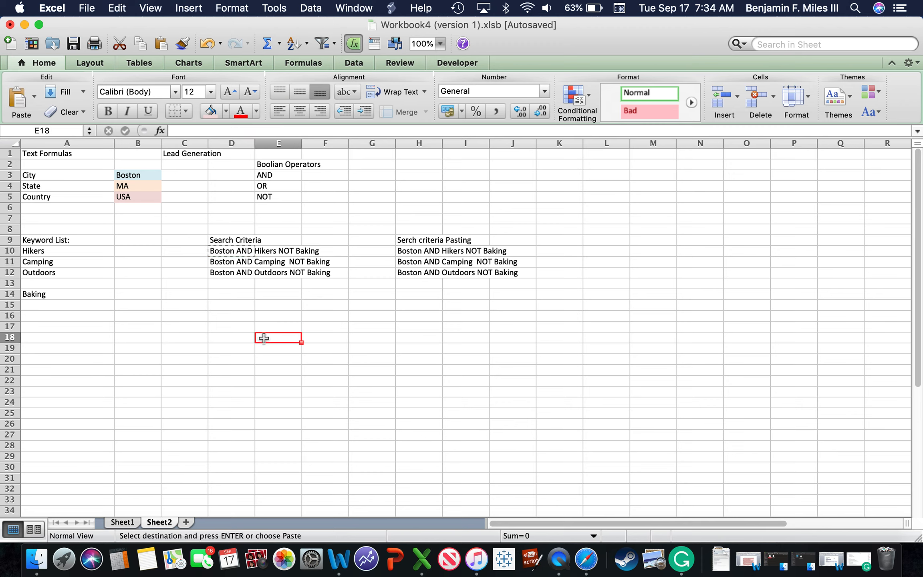
key(super+v)
click(280, 380)
click(273, 335)
double_click(273, 335)
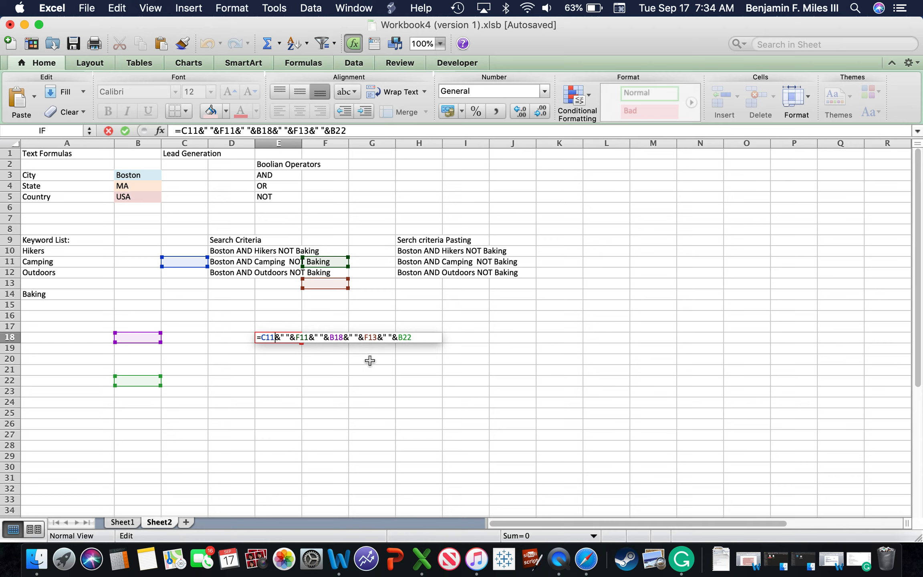
Step: Clear the test formula from cell E18
drag(416, 338, 208, 336)
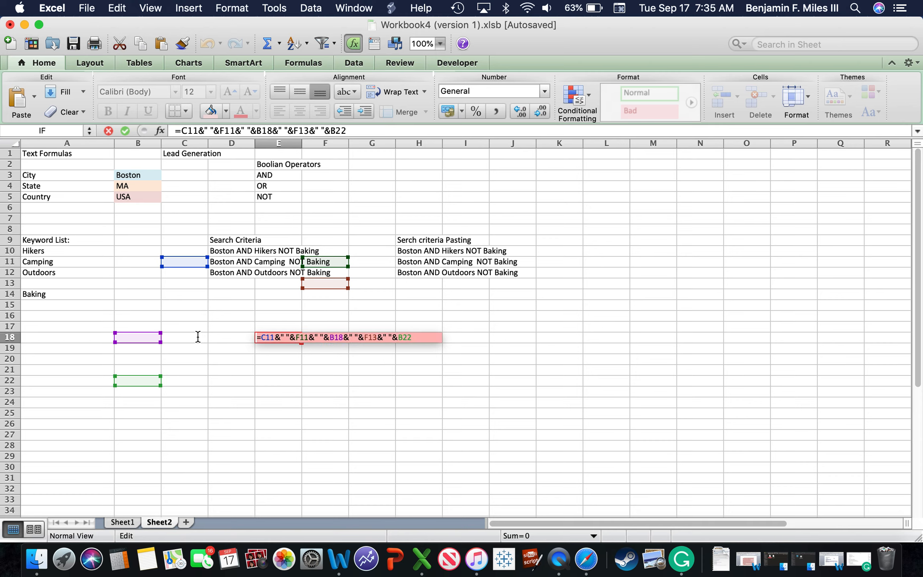
key(BackSpace)
click(273, 378)
click(280, 370)
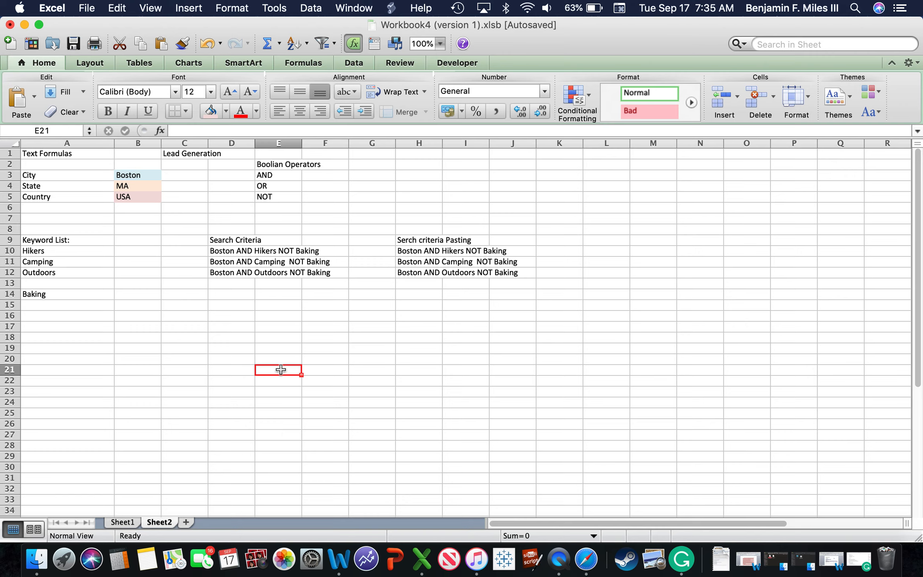
drag(419, 251, 606, 250)
click(420, 272)
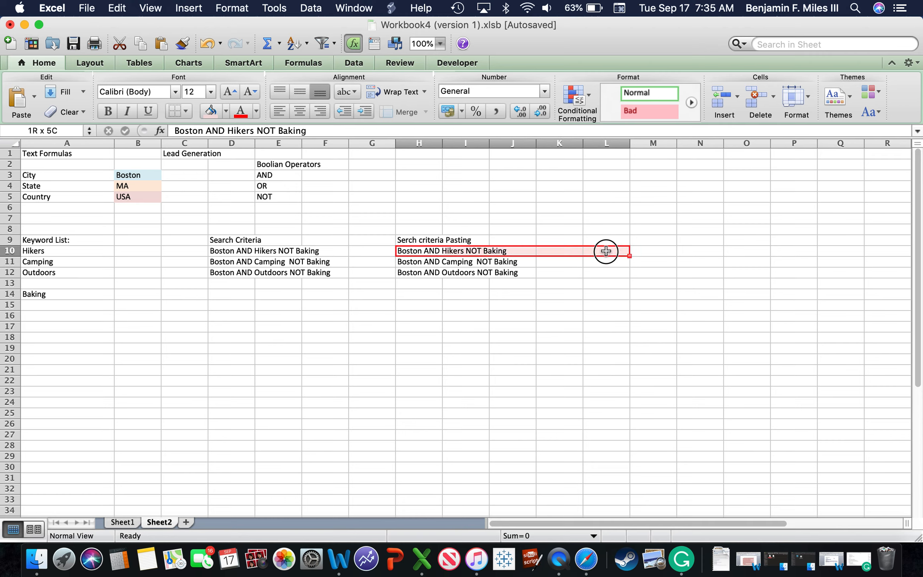
Step: Replace the heading in H9 above the pasted values with "Boolian Searches"
double_click(455, 239)
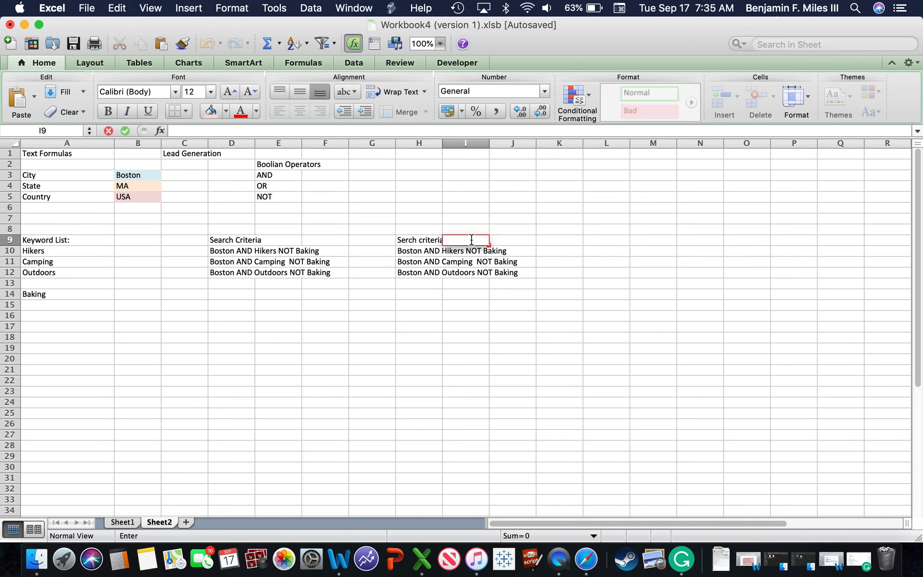
double_click(404, 240)
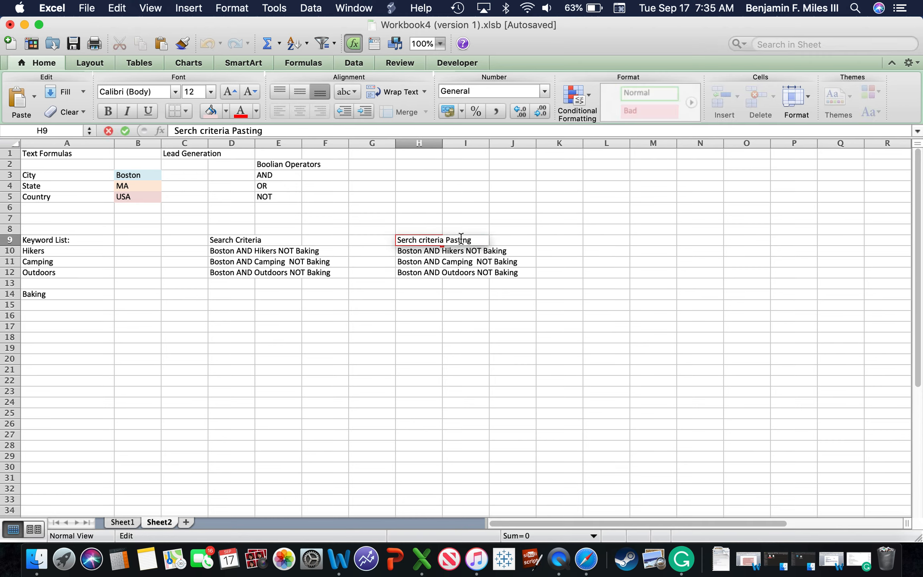
drag(472, 240, 391, 238)
text(B)
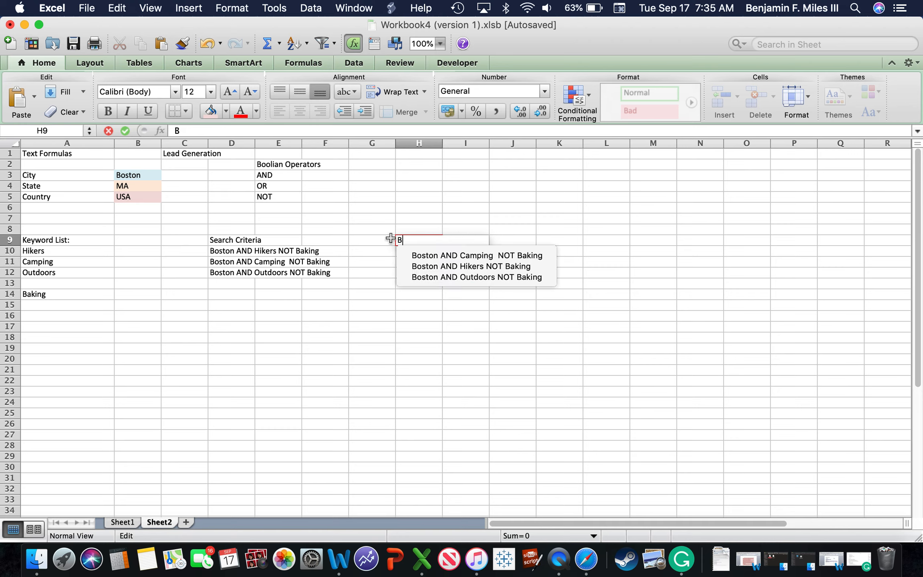
text(ooliea)
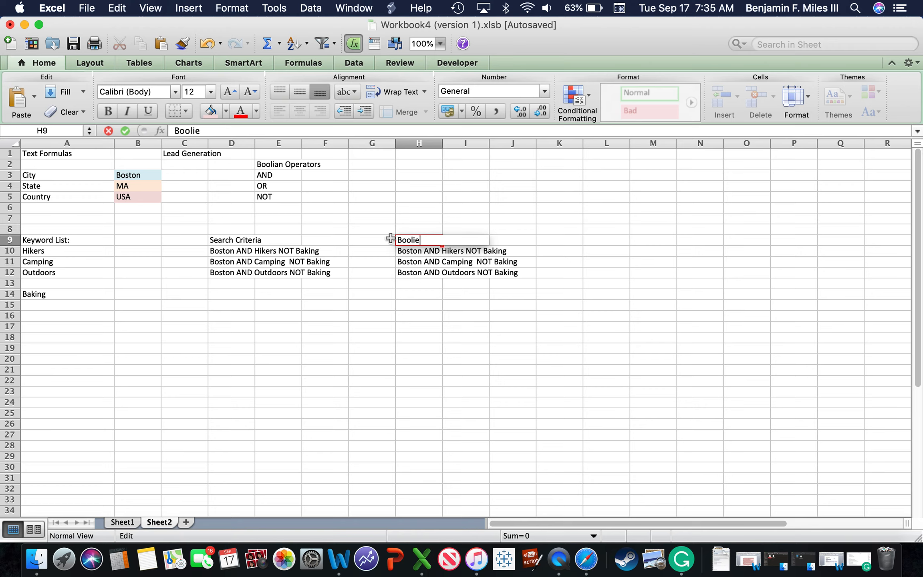
key(BackSpace)
text(an Searches)
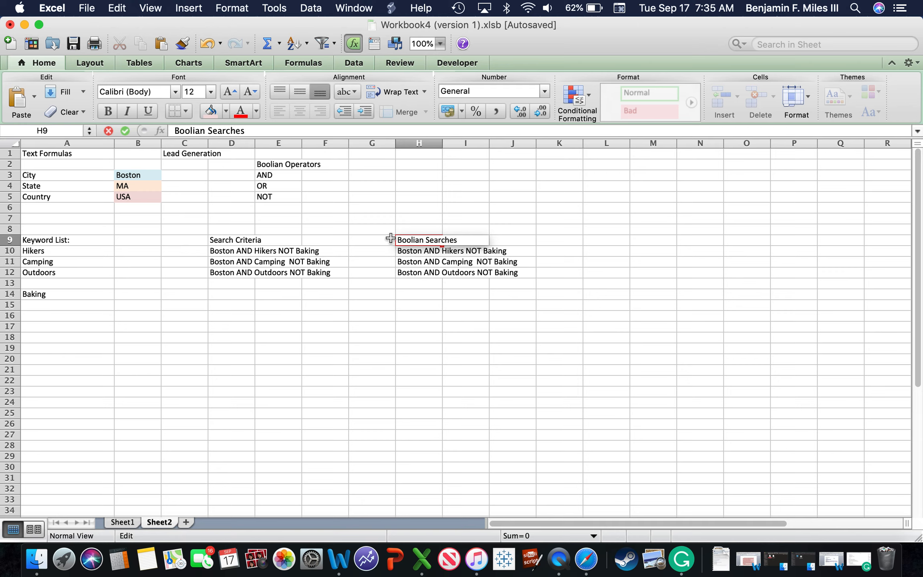
click(496, 370)
click(390, 388)
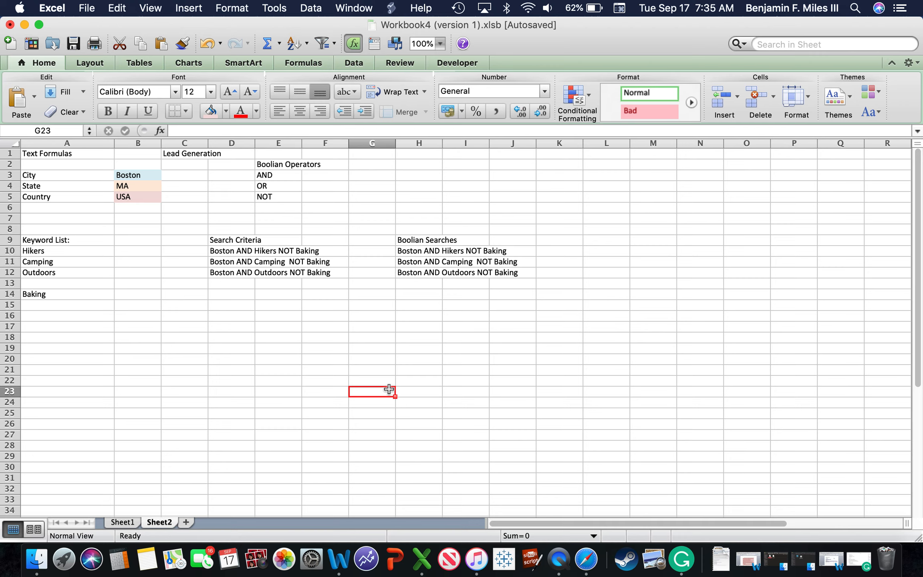
click(220, 195)
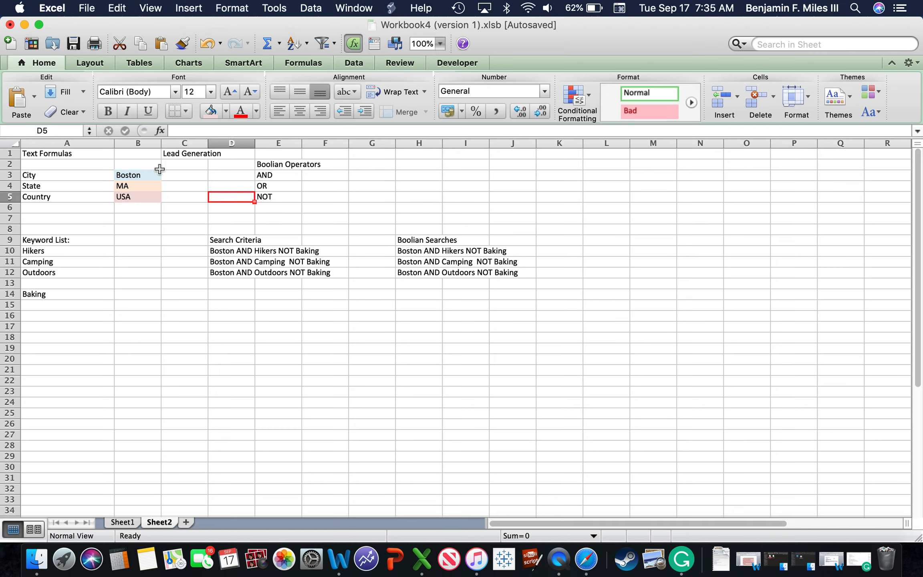
click(234, 252)
double_click(234, 252)
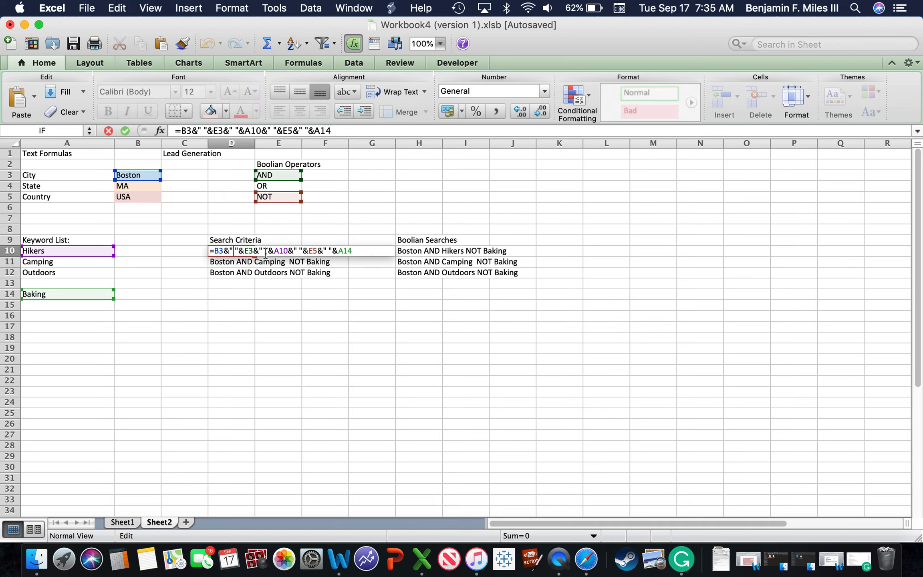
text(+)
click(240, 378)
key(Escape)
click(200, 282)
double_click(240, 284)
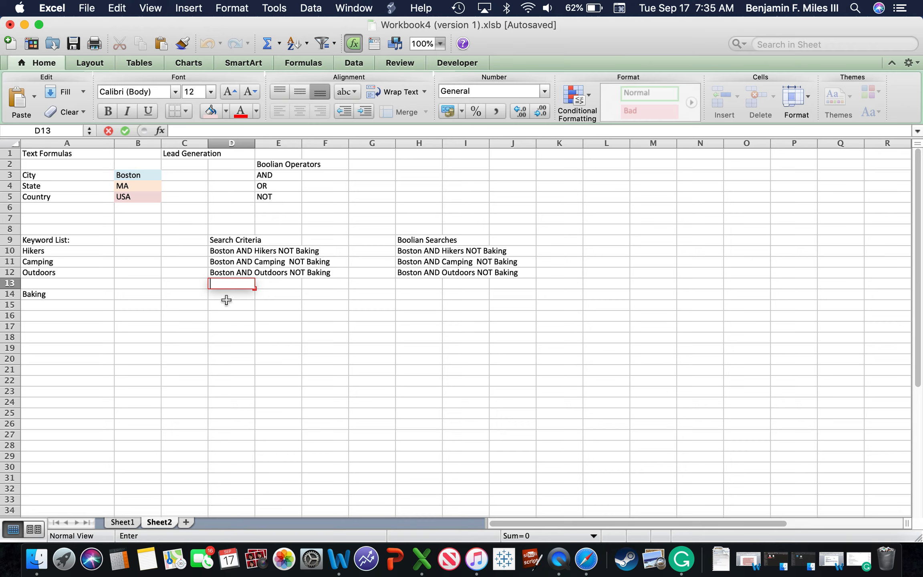
double_click(227, 297)
text(Bo)
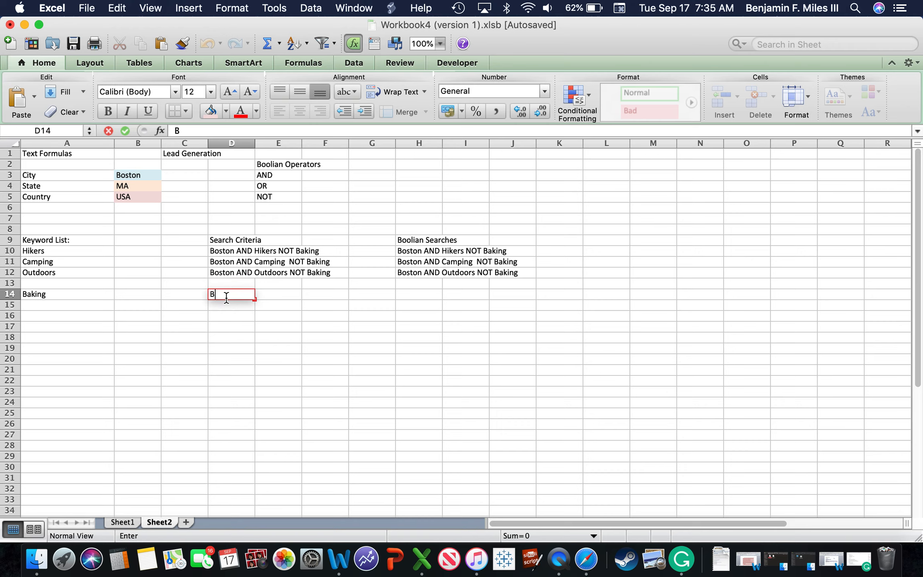
key(BackSpace)
key(BackSpace)
Step: Replace the formula in D10 with =B3&" AND "&A10, writing the operator as literal text
double_click(236, 250)
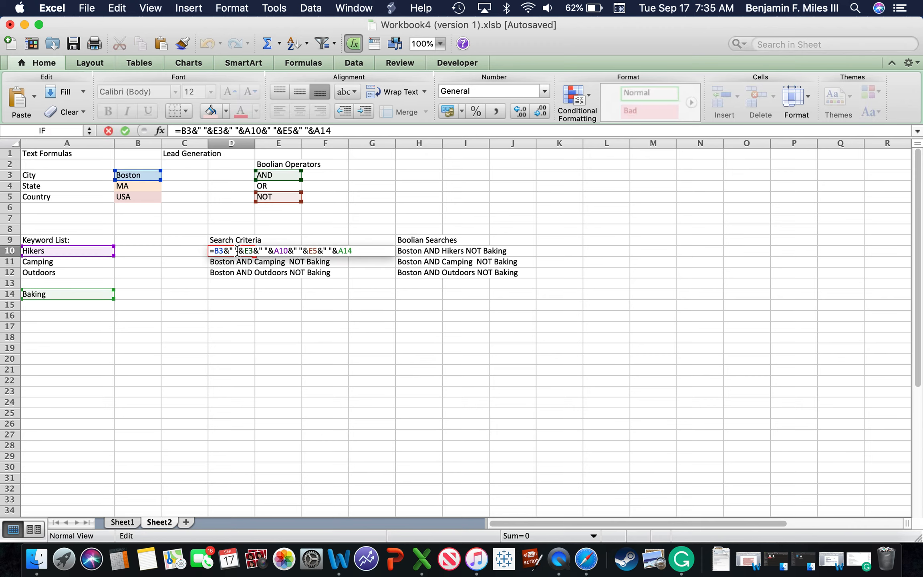
drag(353, 250, 219, 243)
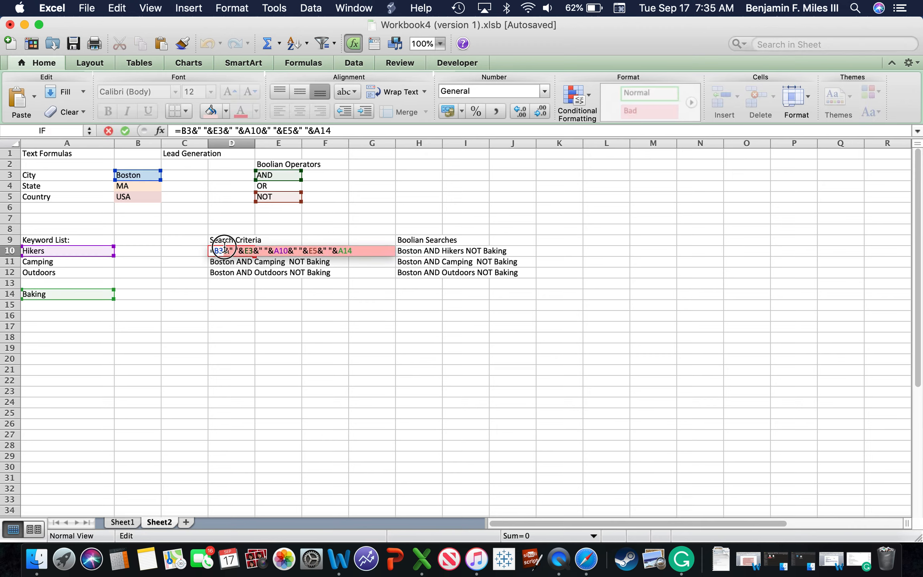
key(BackSpace)
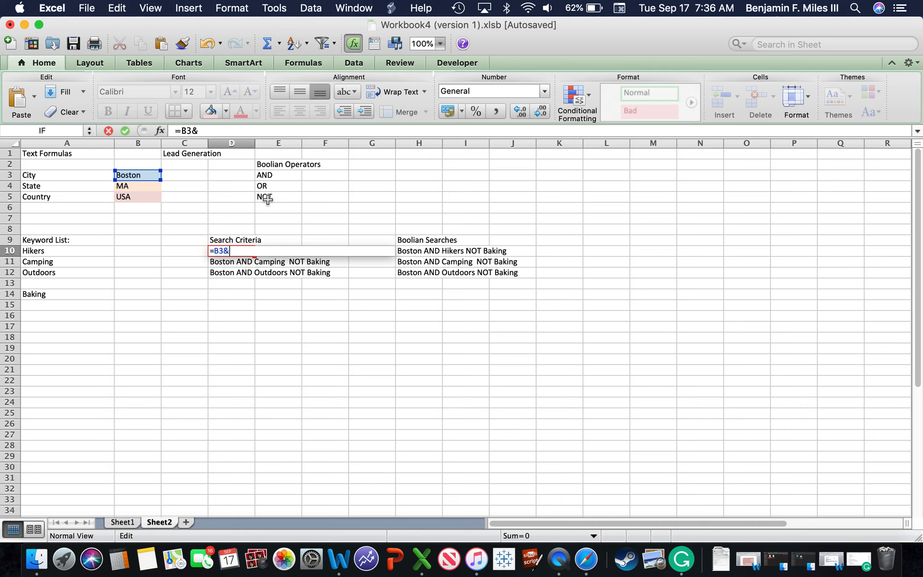
key(BackSpace)
key(BackSpace)
key(BackSpace)
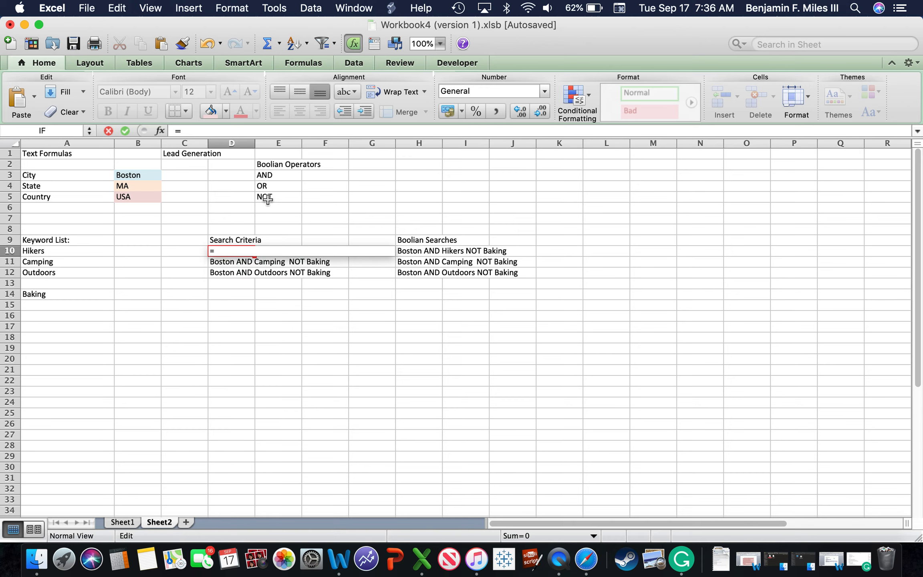
click(139, 178)
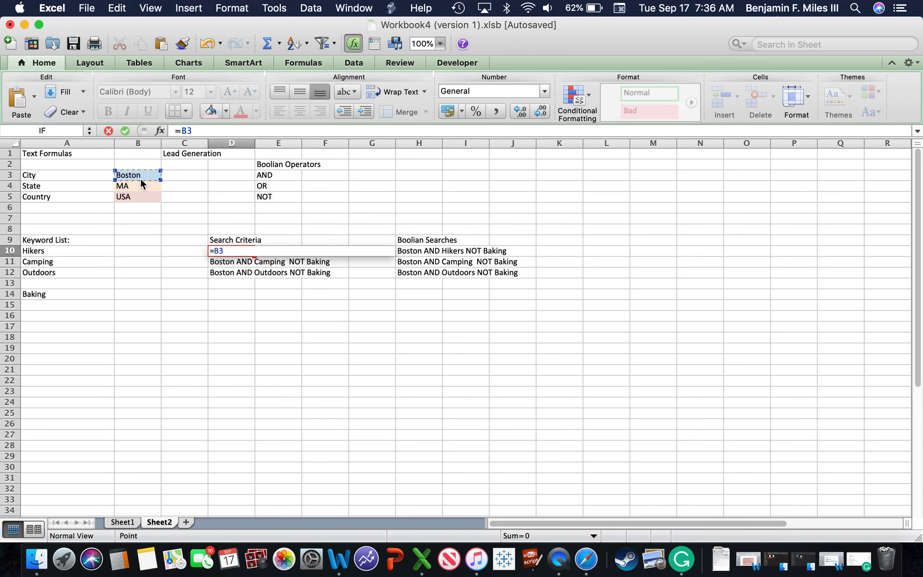
text(&" AND "&)
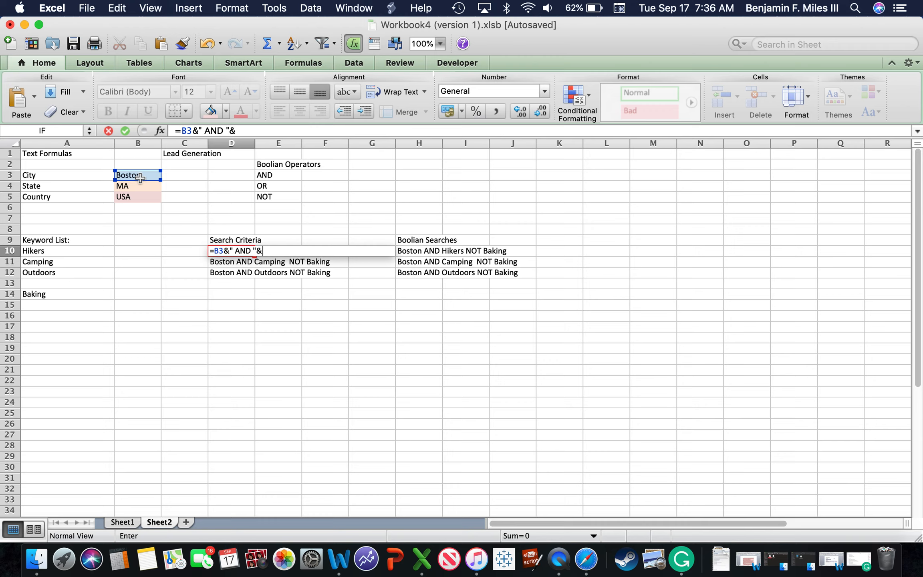
click(54, 249)
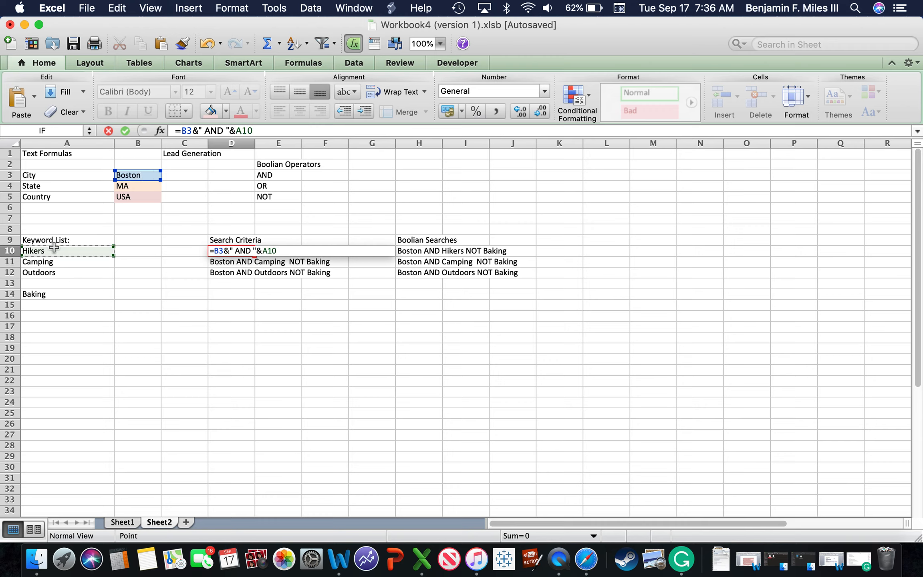
key(Return)
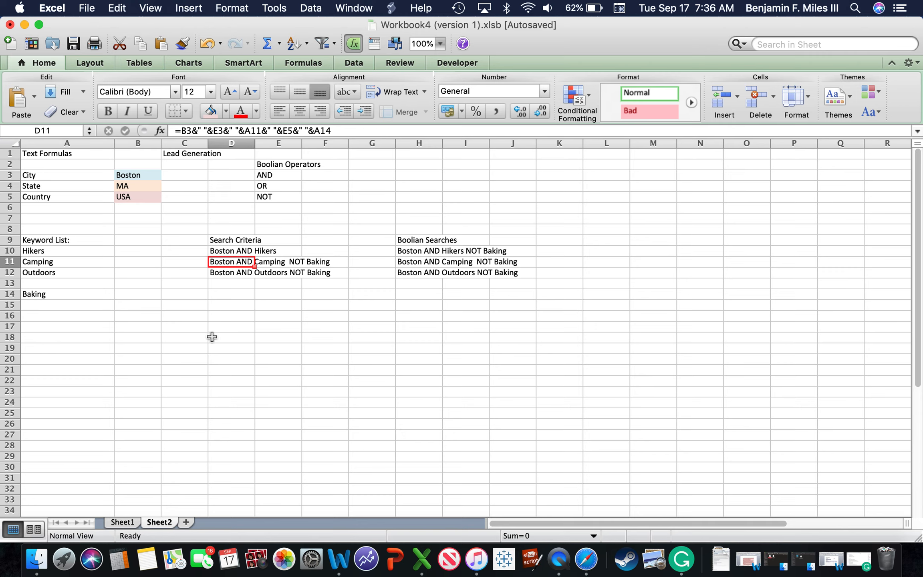
Step: Compare the literal-text formula in D10 with the cell-referenced operators in the D11 formula
click(230, 358)
double_click(230, 252)
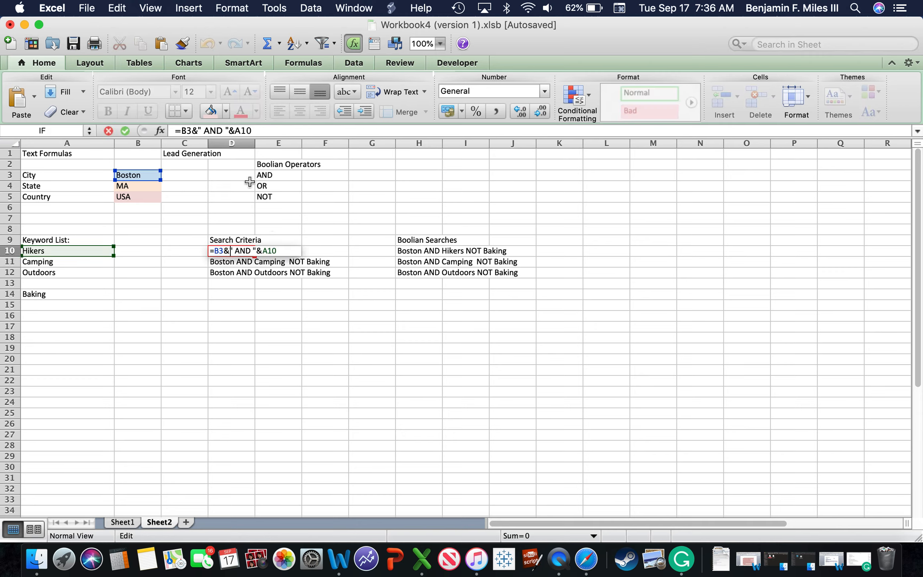
click(255, 295)
key(Escape)
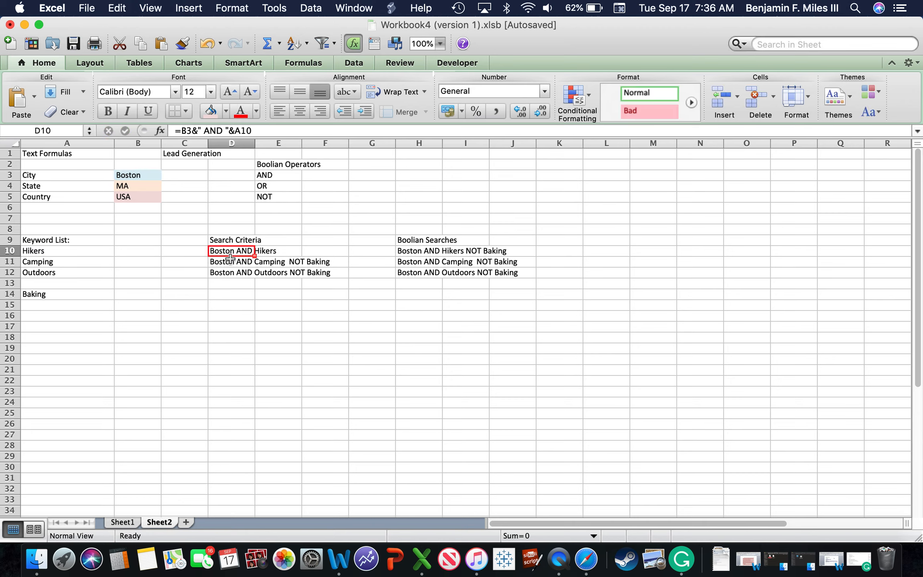
double_click(218, 262)
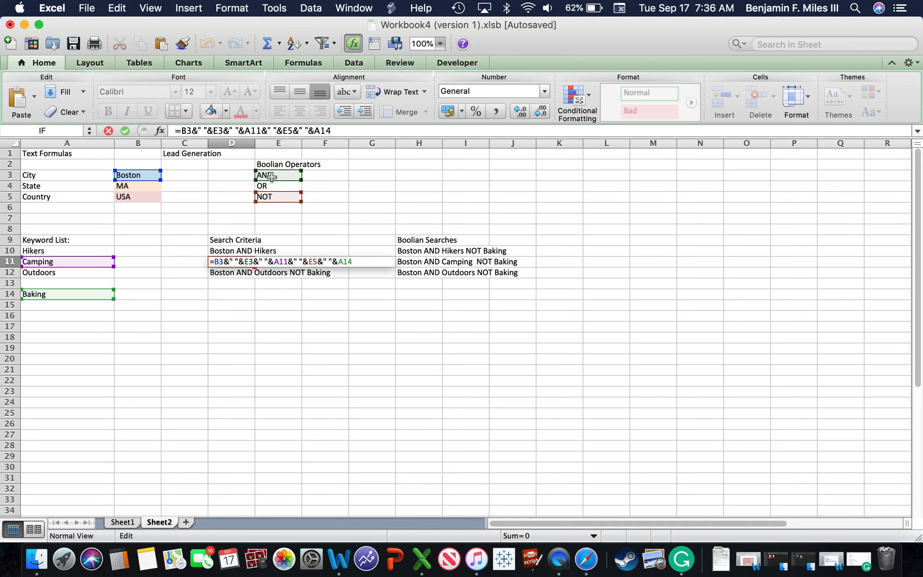
key(Escape)
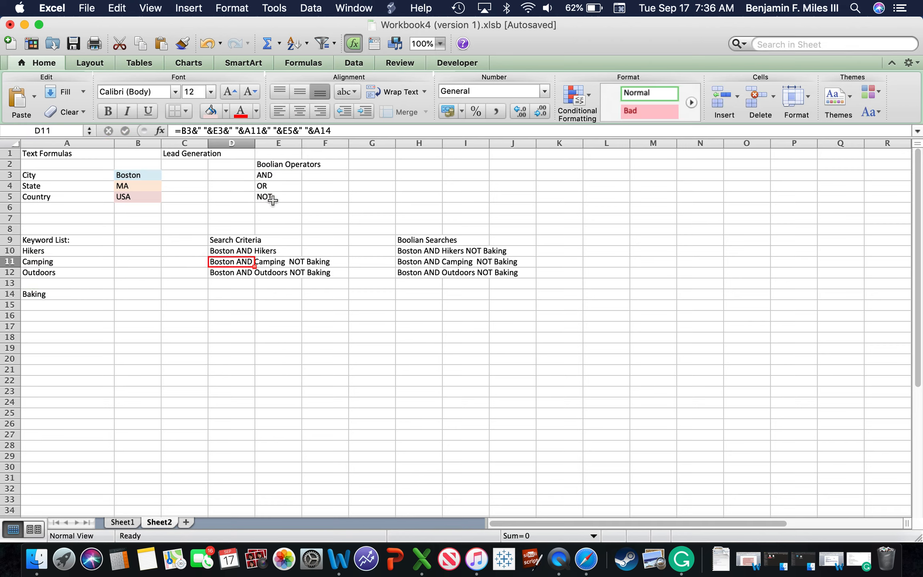
click(306, 230)
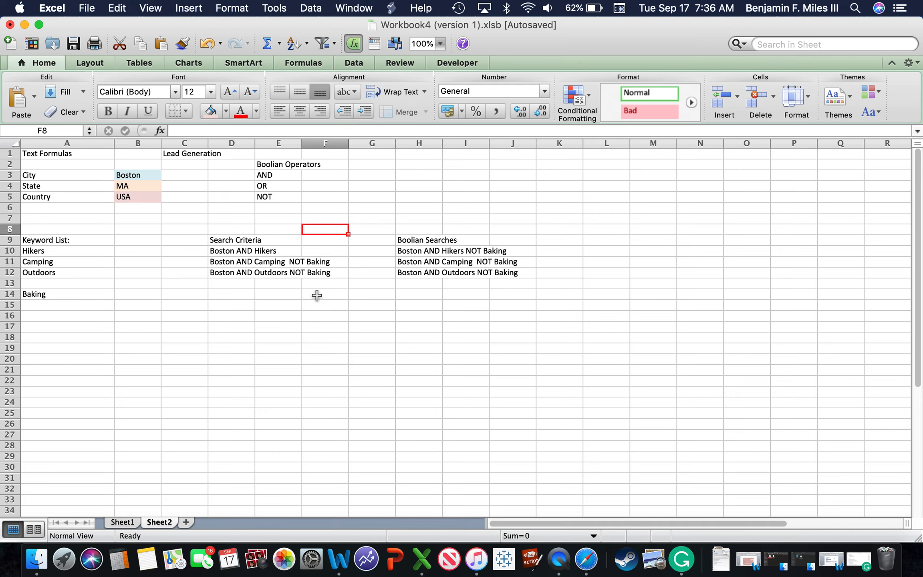
Step: Change the operator in E3 to "apple" to test which search criteria depend on that cell
double_click(285, 175)
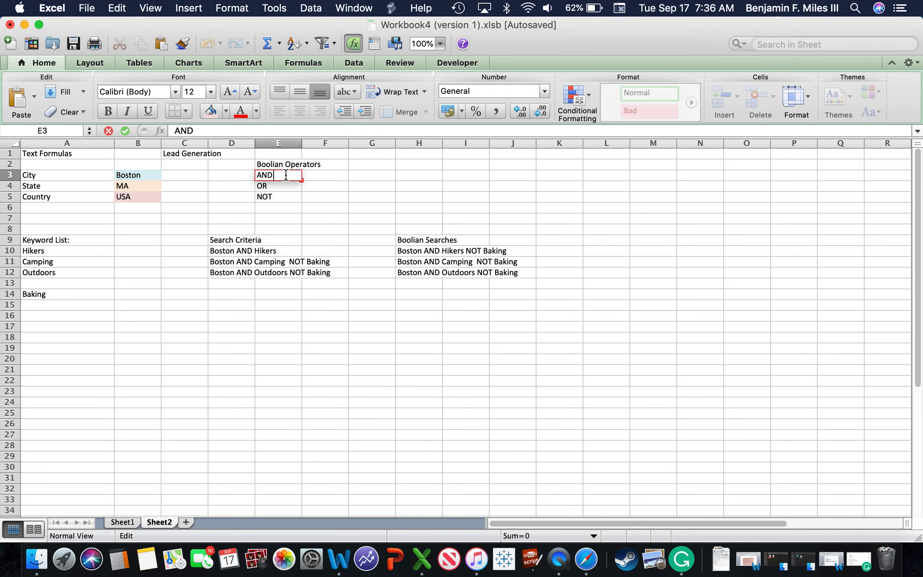
key(BackSpace)
key(BackSpace)
key(BackSpace)
text(apple)
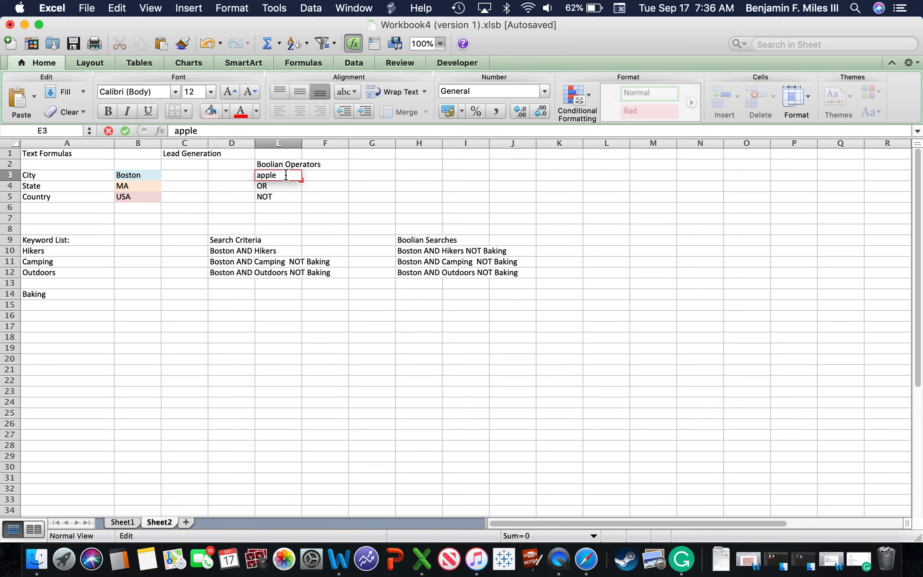
click(428, 194)
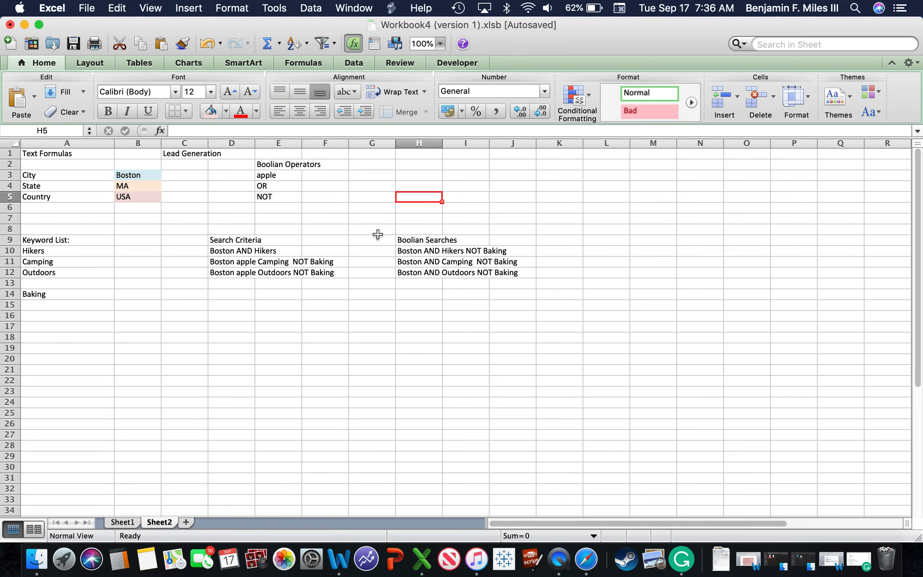
Step: Restore the operator in E3 to AND
double_click(280, 174)
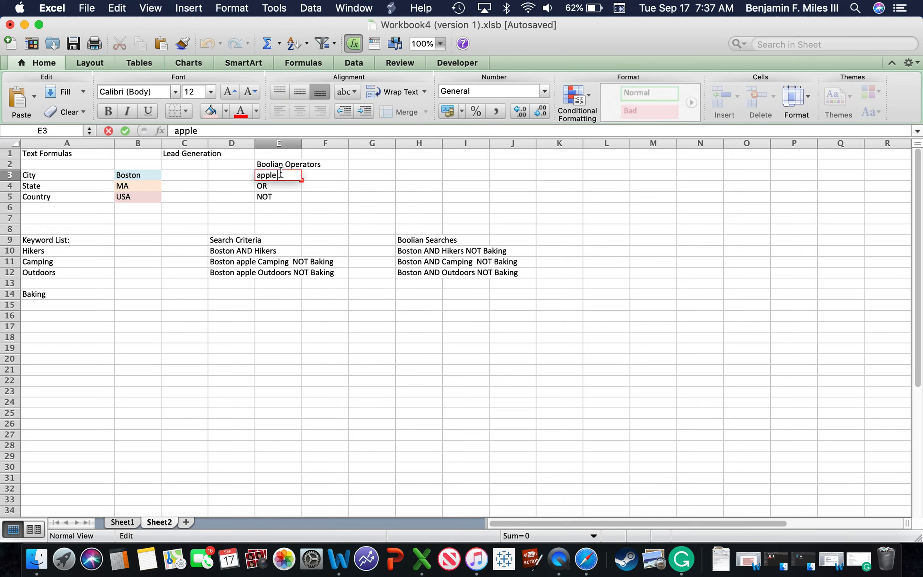
key(BackSpace)
key(BackSpace)
key(BackSpace)
key(BackSpace)
key(BackSpace)
text(AND)
click(493, 458)
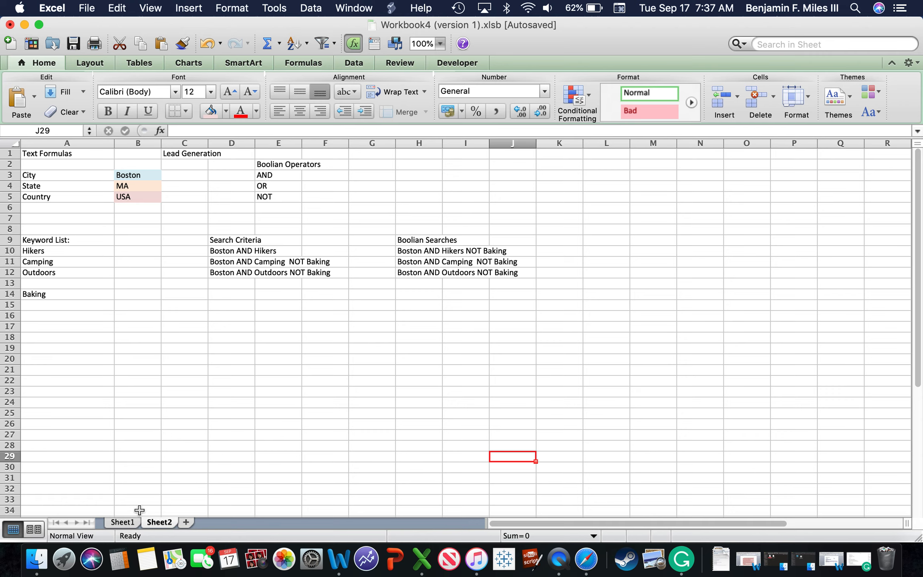
Step: Create a copy of Sheet2 placed before Sheet1 and open the copied sheet
right_click(150, 523)
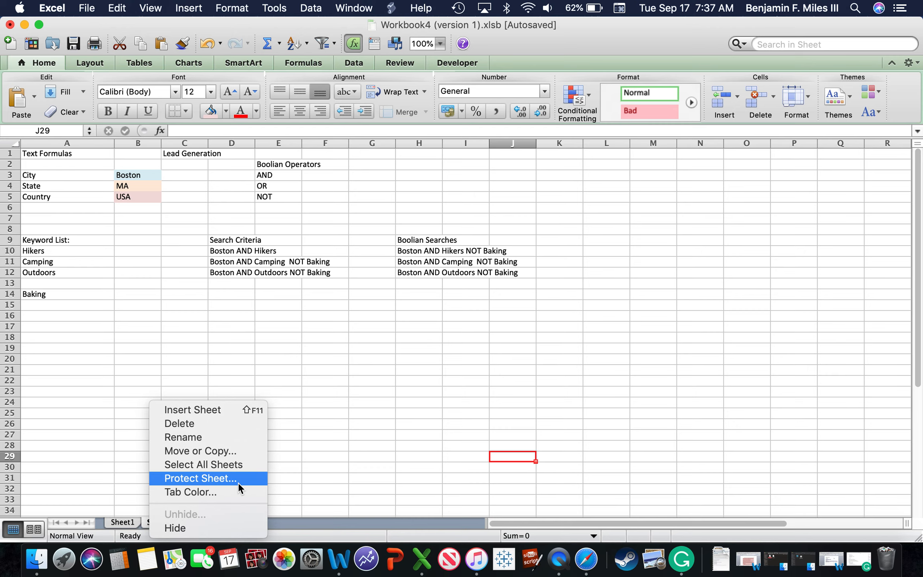
click(230, 450)
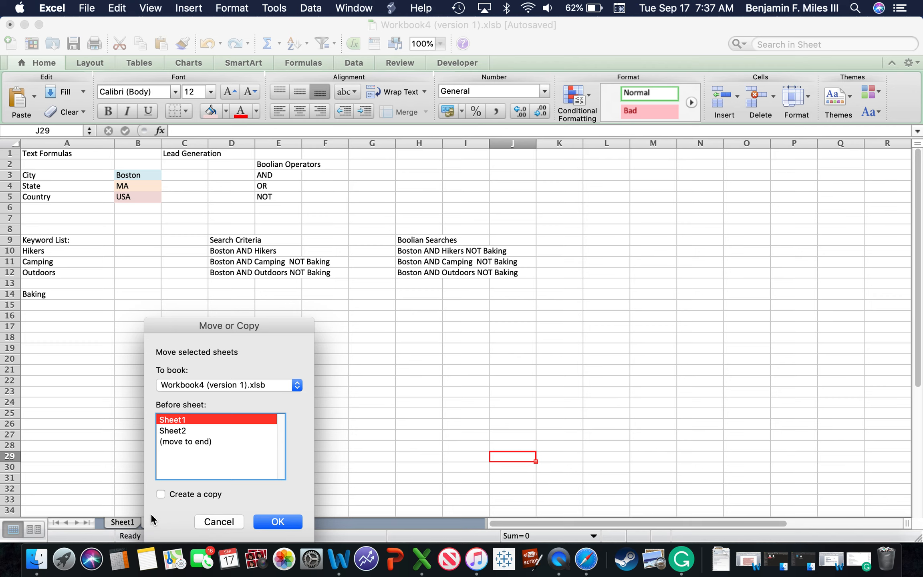
click(161, 494)
click(290, 522)
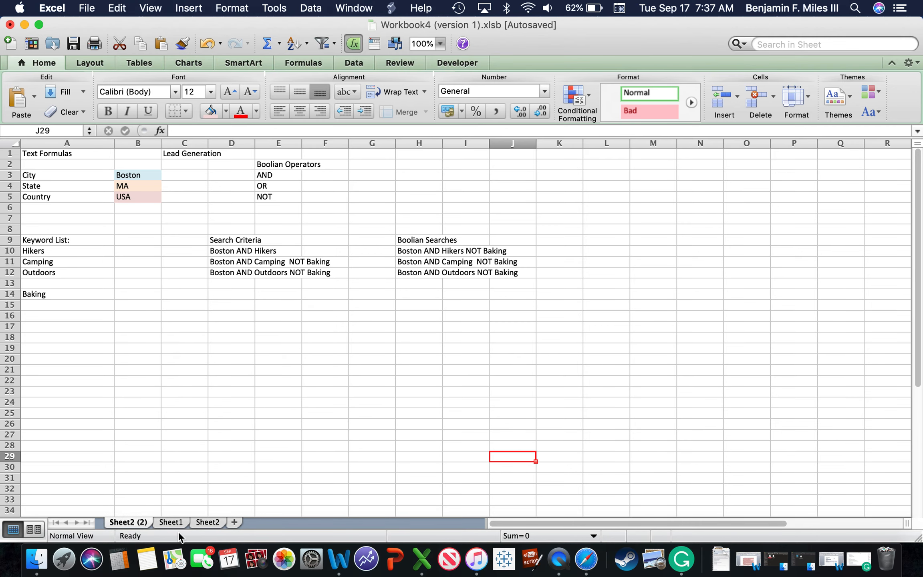
click(202, 521)
click(120, 522)
mouse_move(220, 244)
mouse_down()
mouse_move(221, 255)
mouse_move(221, 227)
mouse_up()
click(221, 227)
click(210, 240)
click(159, 257)
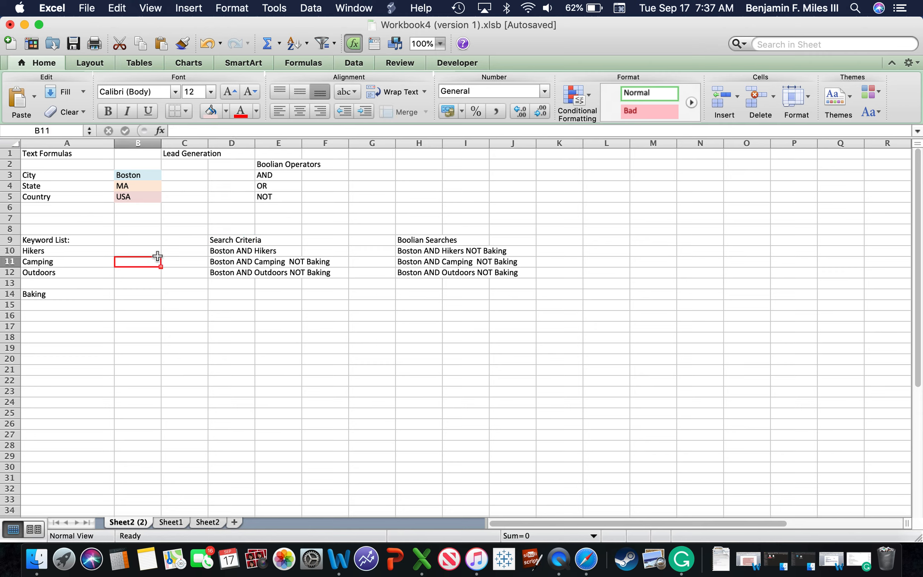
click(107, 240)
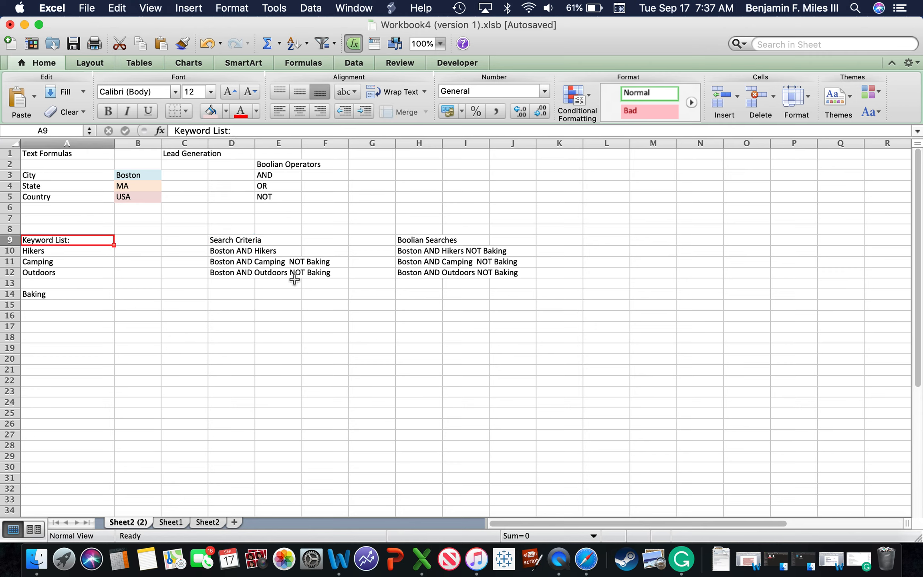
Step: Replace the "Boolian Operators" heading in E2 with "Fruit"
double_click(268, 177)
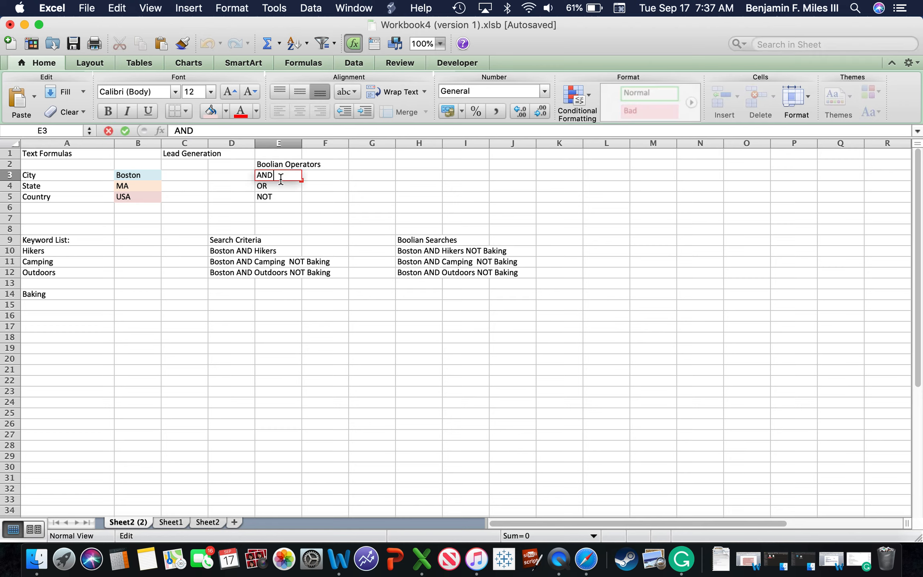
double_click(268, 177)
double_click(288, 166)
drag(339, 164, 242, 162)
key(BackSpace)
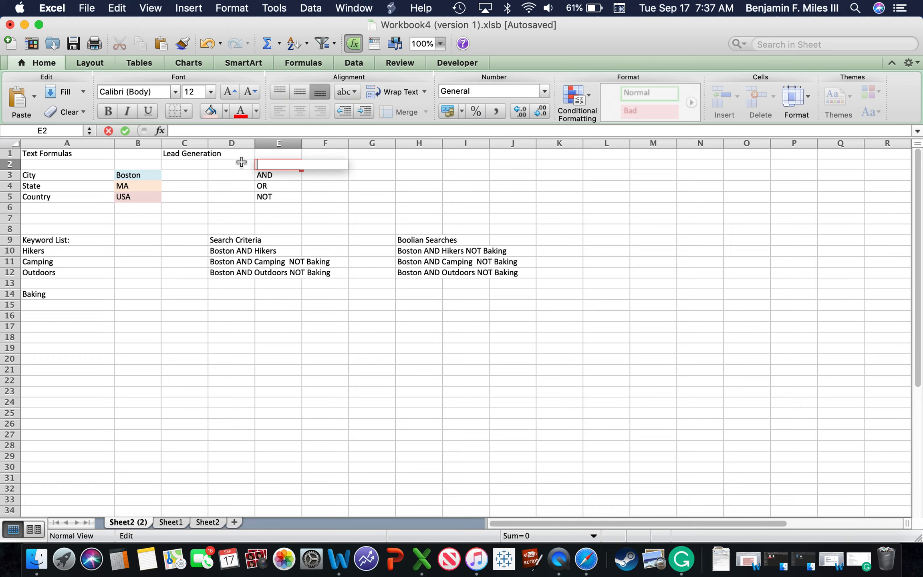
text(Fruit)
right_click(267, 175)
click(255, 189)
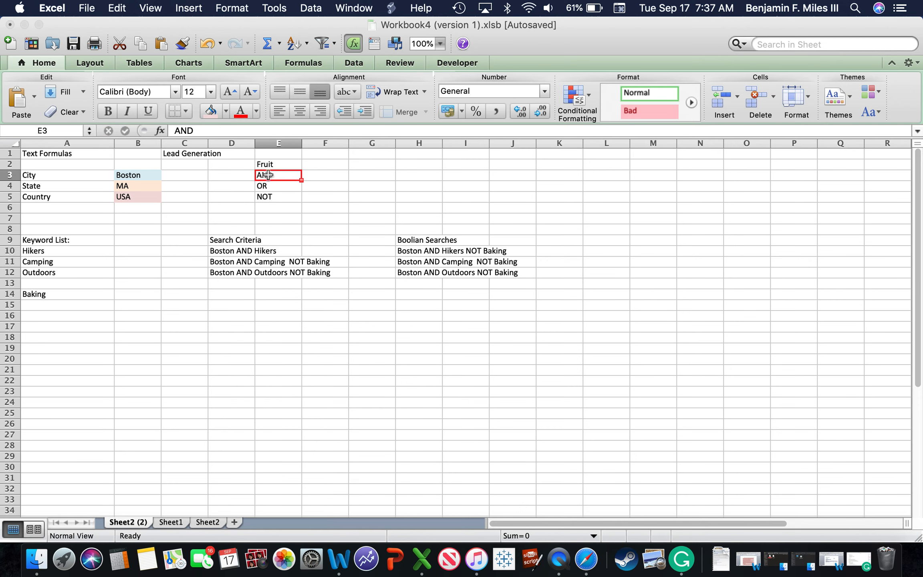
double_click(268, 175)
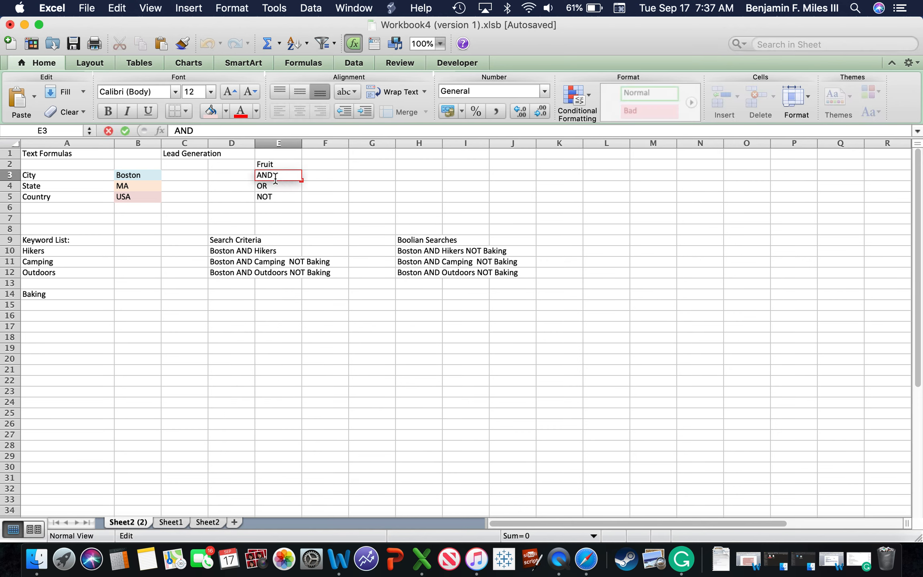
drag(281, 175, 249, 178)
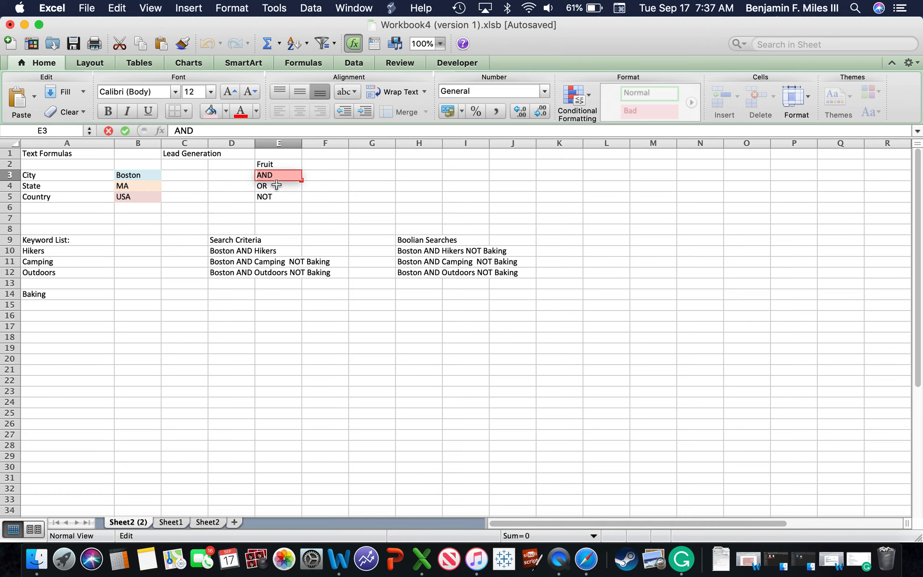
key(Escape)
Step: Bold the Fruit heading in E2 and the City, State and Country labels in A3 to A5
click(272, 166)
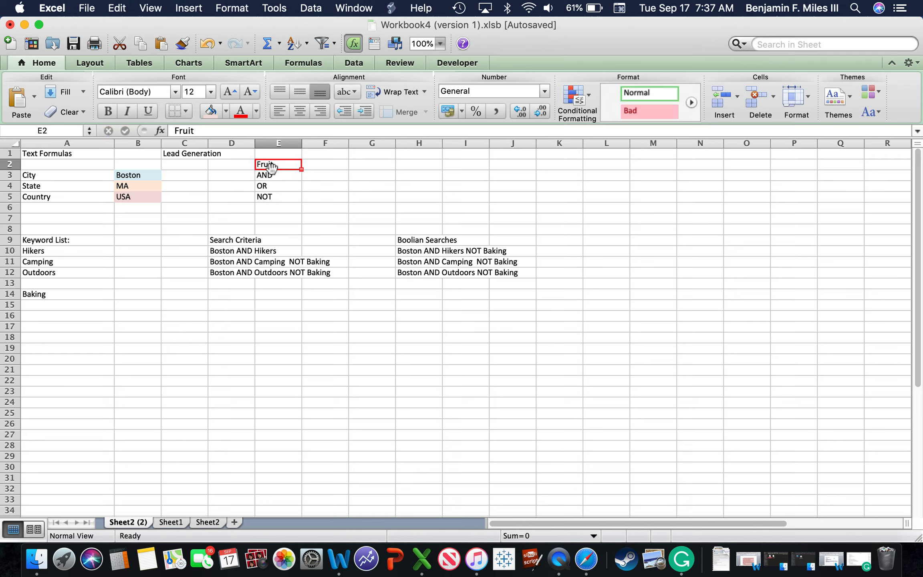
key(super+b)
click(50, 176)
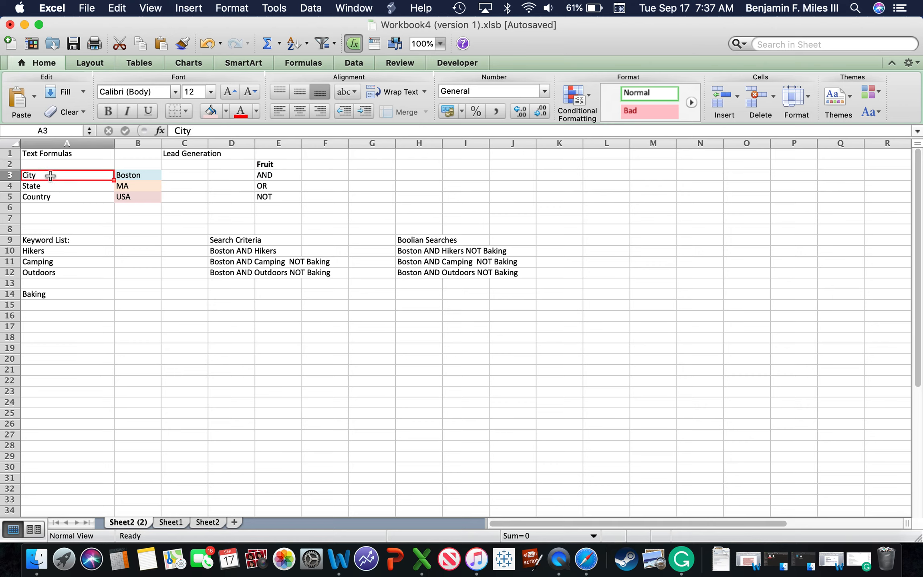
key(super+b)
click(34, 184)
key(super+b)
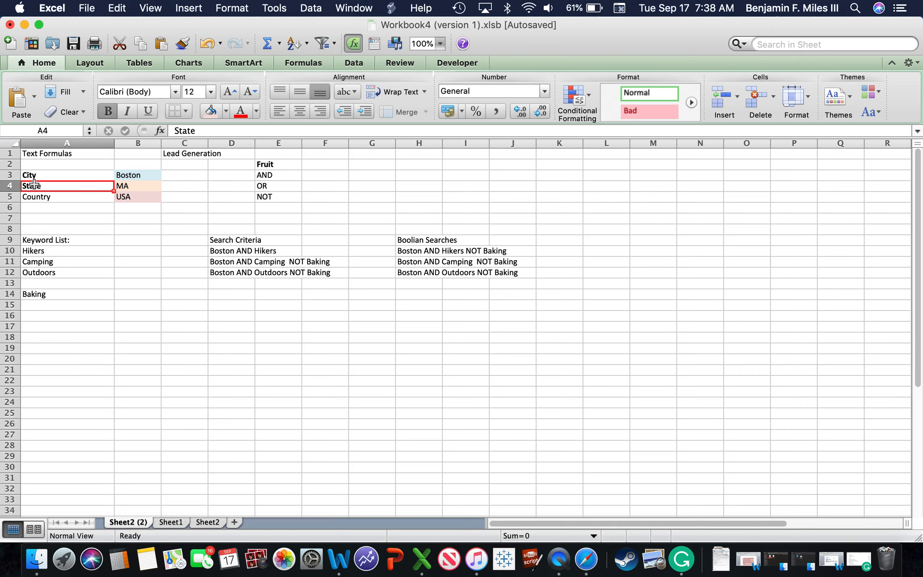
click(33, 197)
click(46, 218)
click(42, 196)
key(super+b)
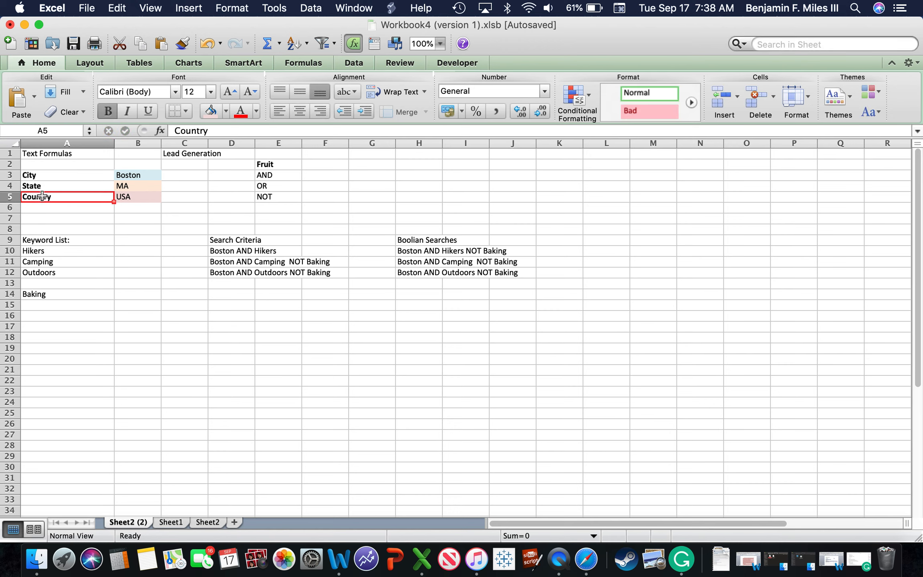
Step: Bold the row 9 headings Keyword List, Search Criteria and Boolian Searches
click(30, 240)
key(super+b)
click(246, 242)
key(super+b)
click(414, 241)
key(super+b)
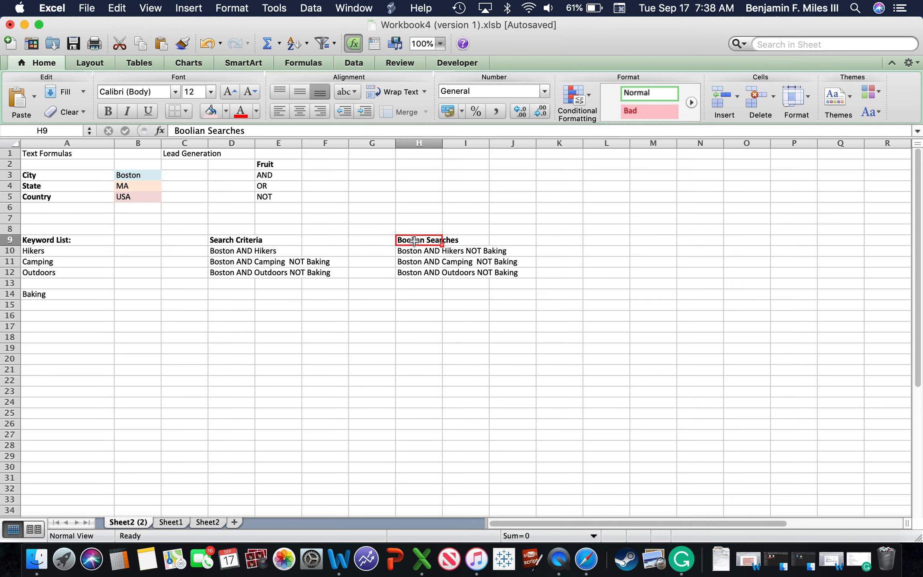
click(425, 337)
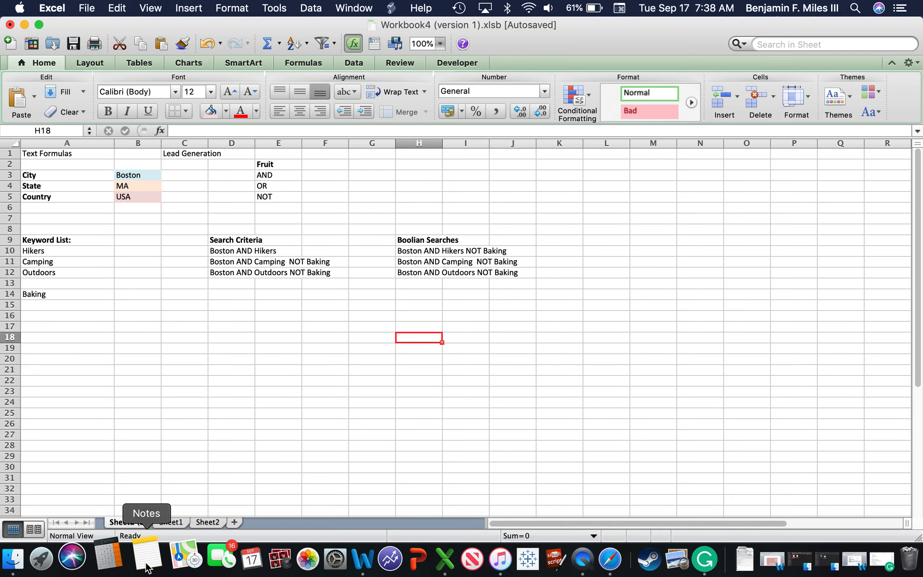
Step: Minimize the workbook window and switch to the desktop in Finder
key(ctrl+Up)
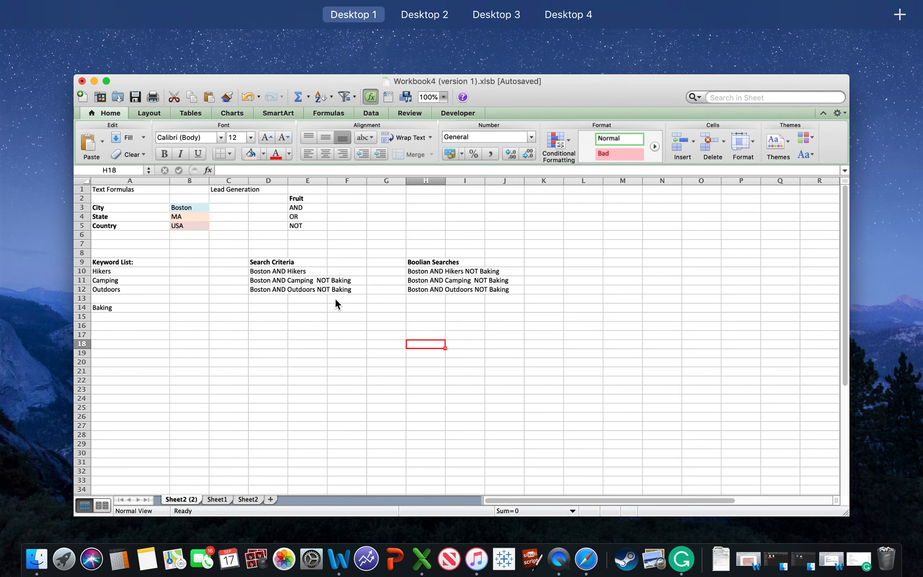
click(38, 136)
click(25, 24)
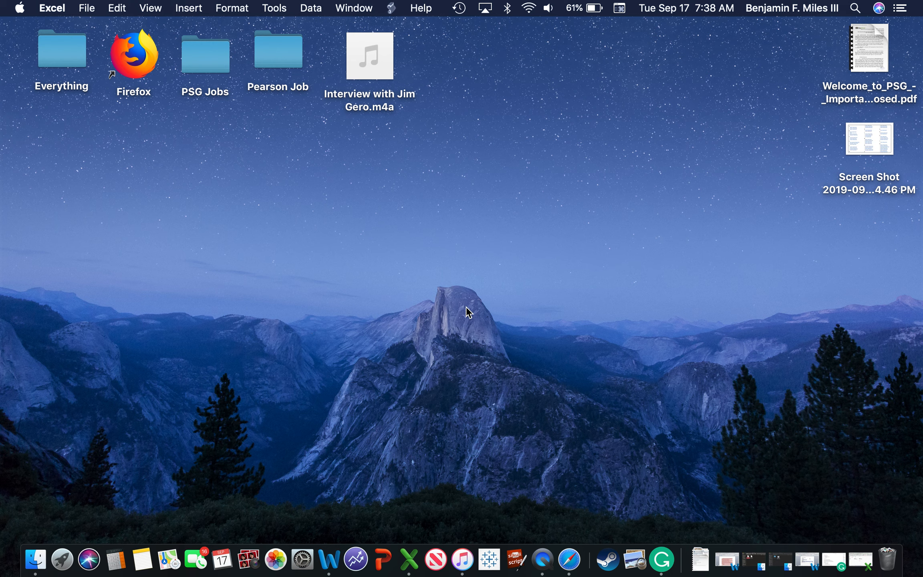
click(515, 348)
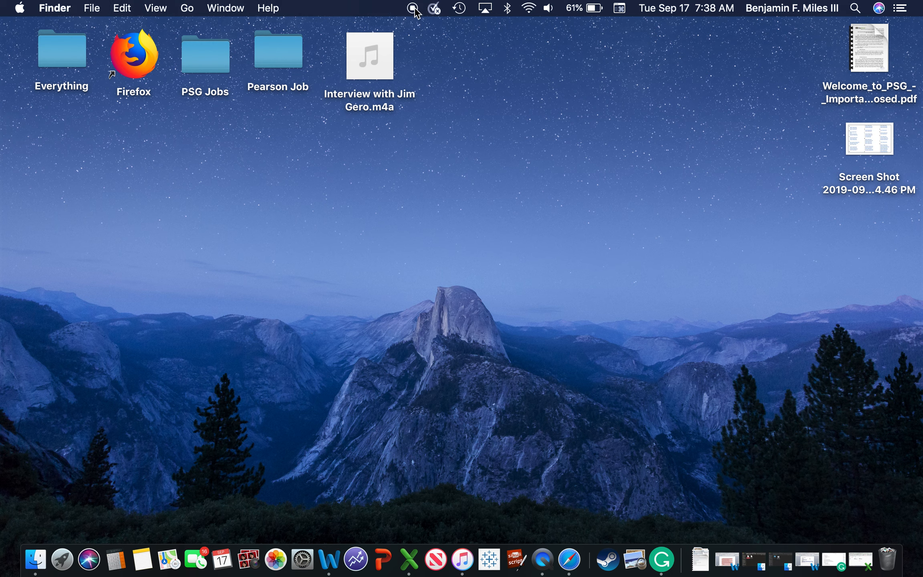